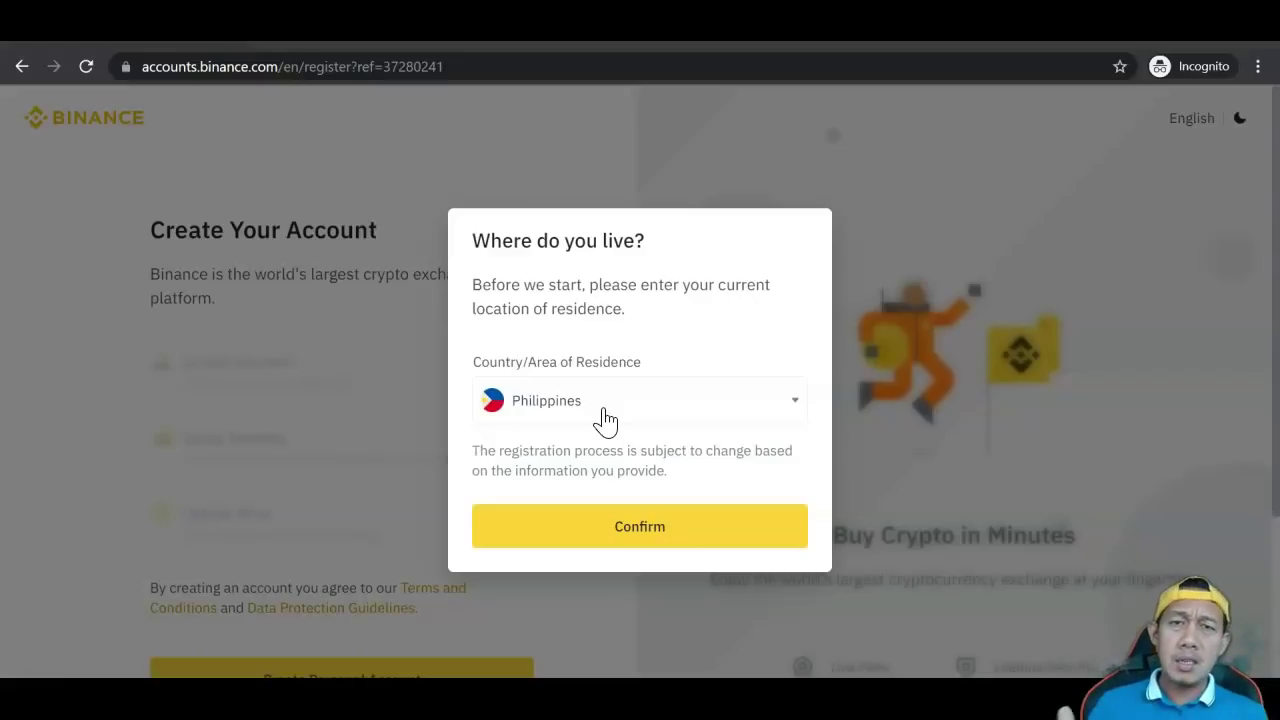
Confirm Philippines as the country of residence and proceed to the personal account registration form
left_click(643, 526)
left_click_drag(1274, 209, 1276, 268)
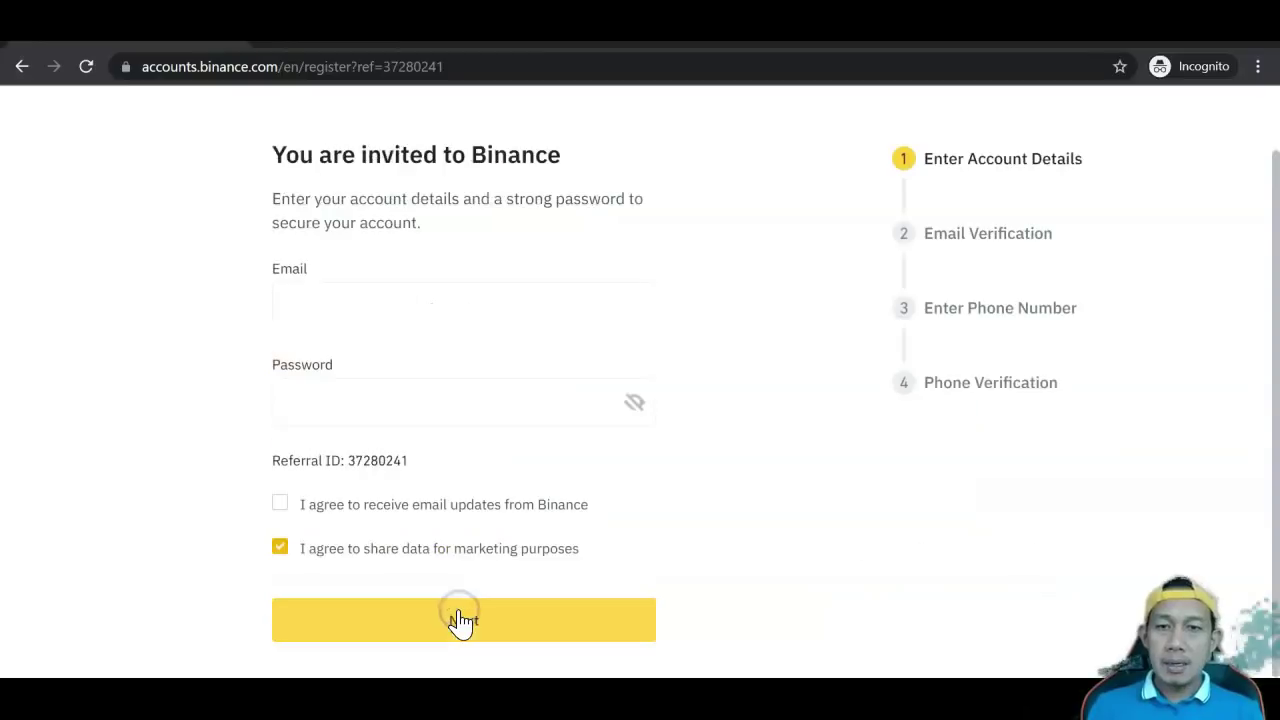
left_click(386, 306)
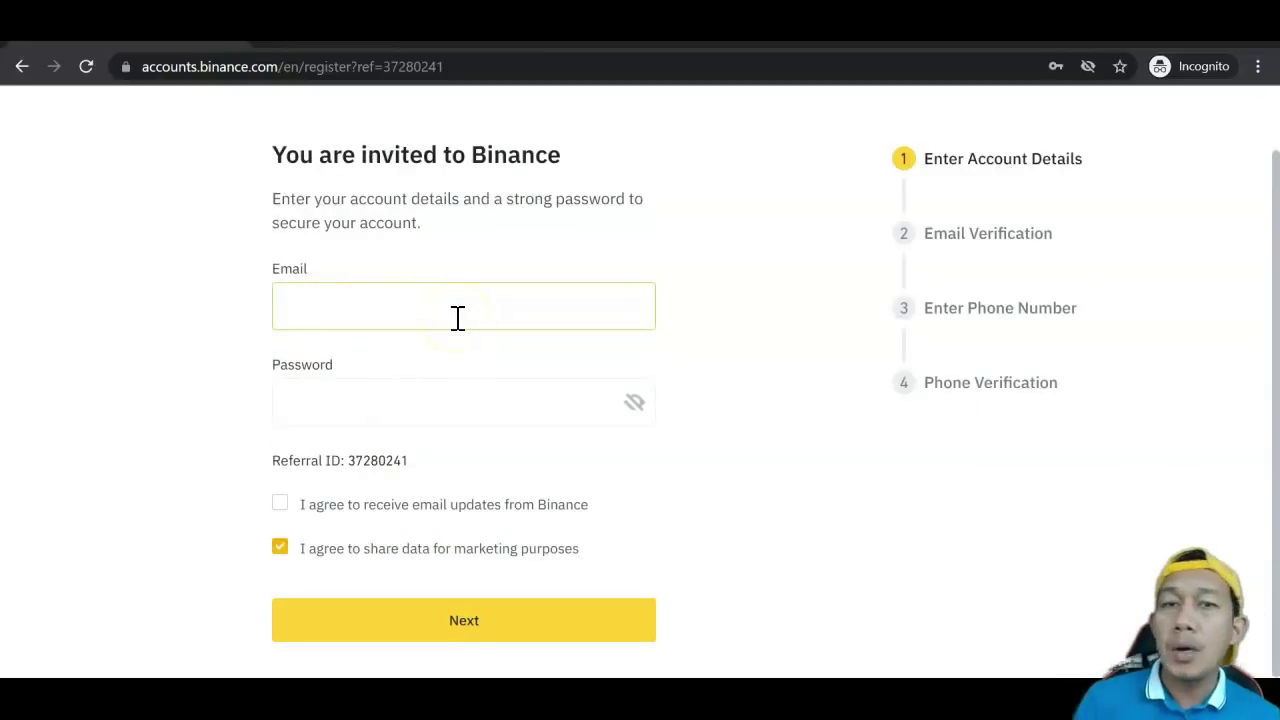
left_click(394, 392)
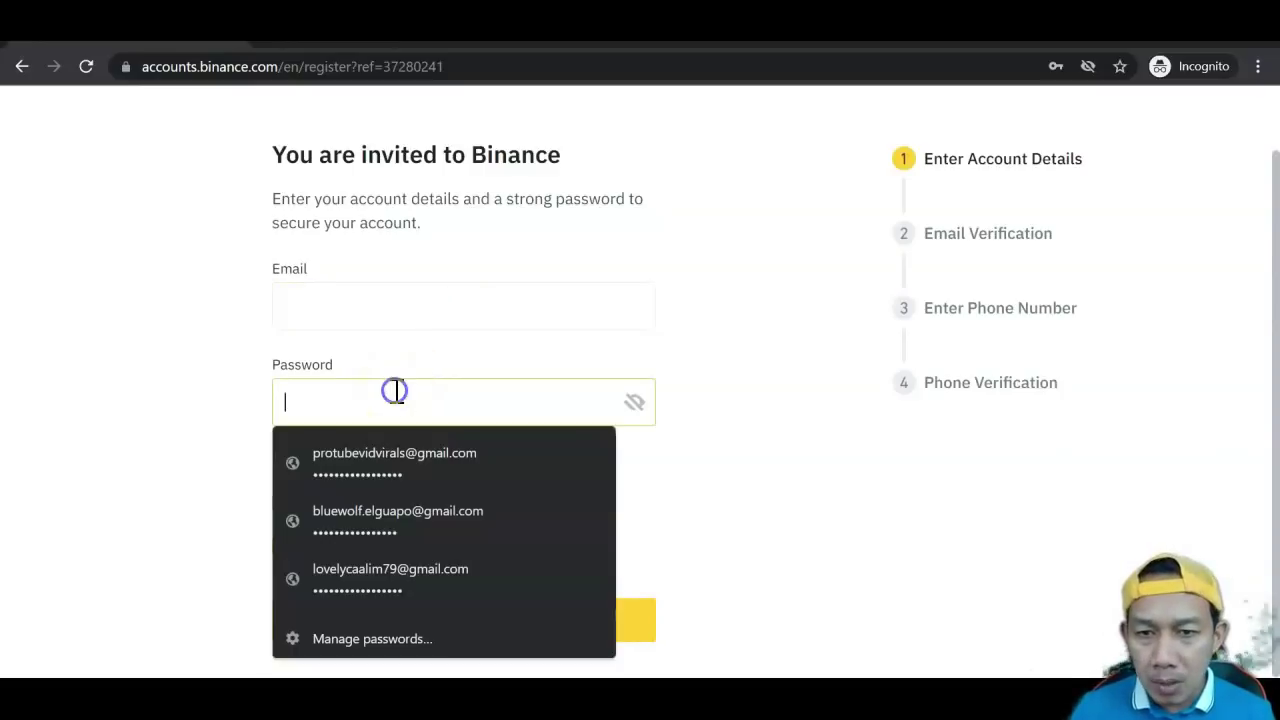
left_click(736, 444)
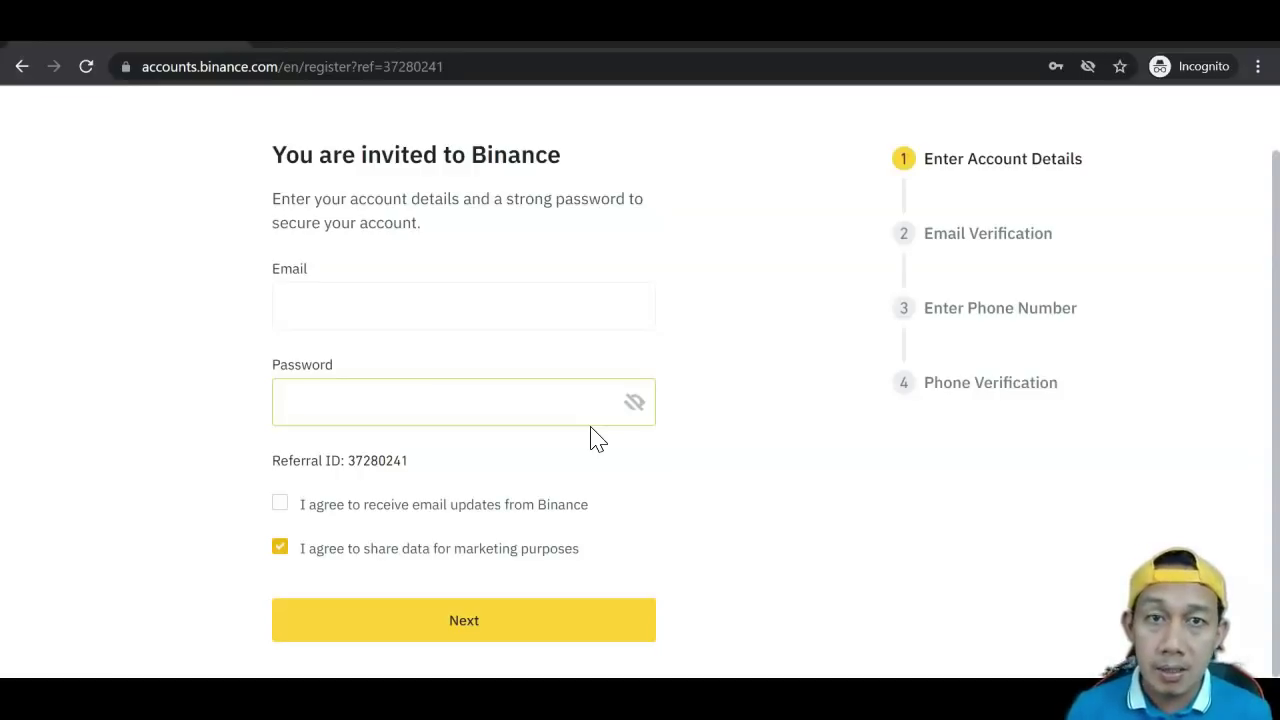
left_click(543, 448)
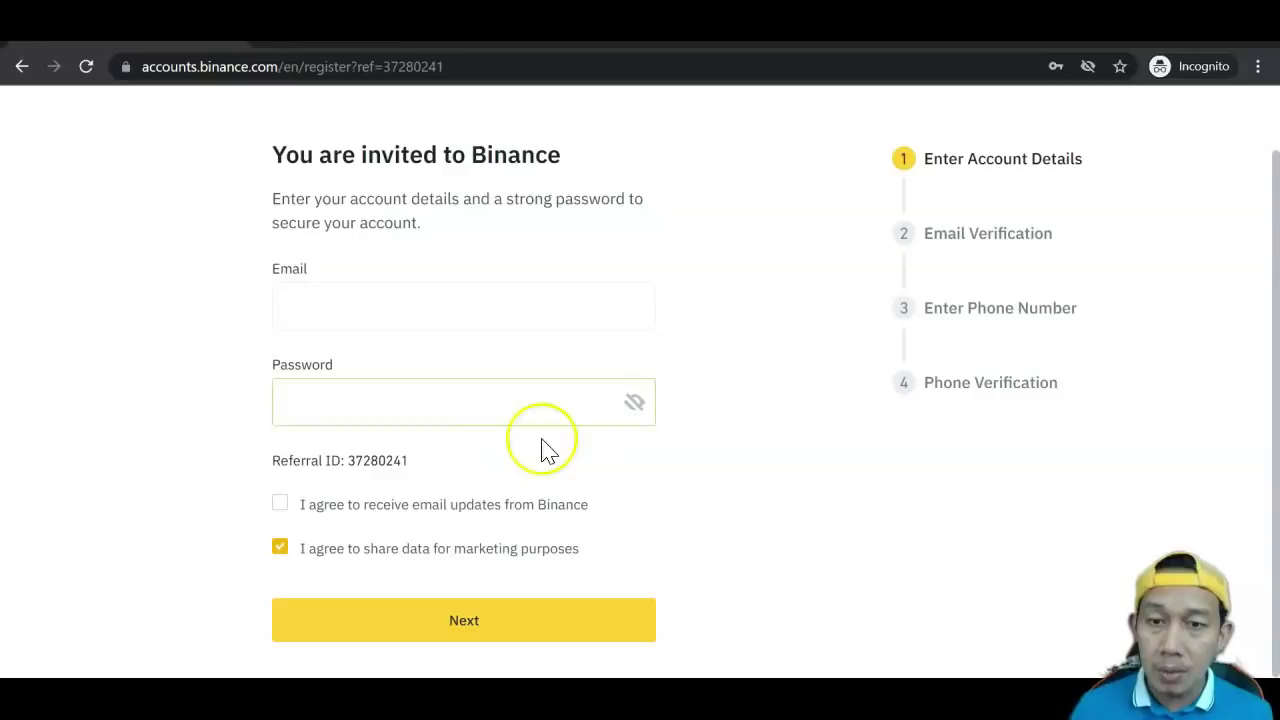
left_click(280, 505)
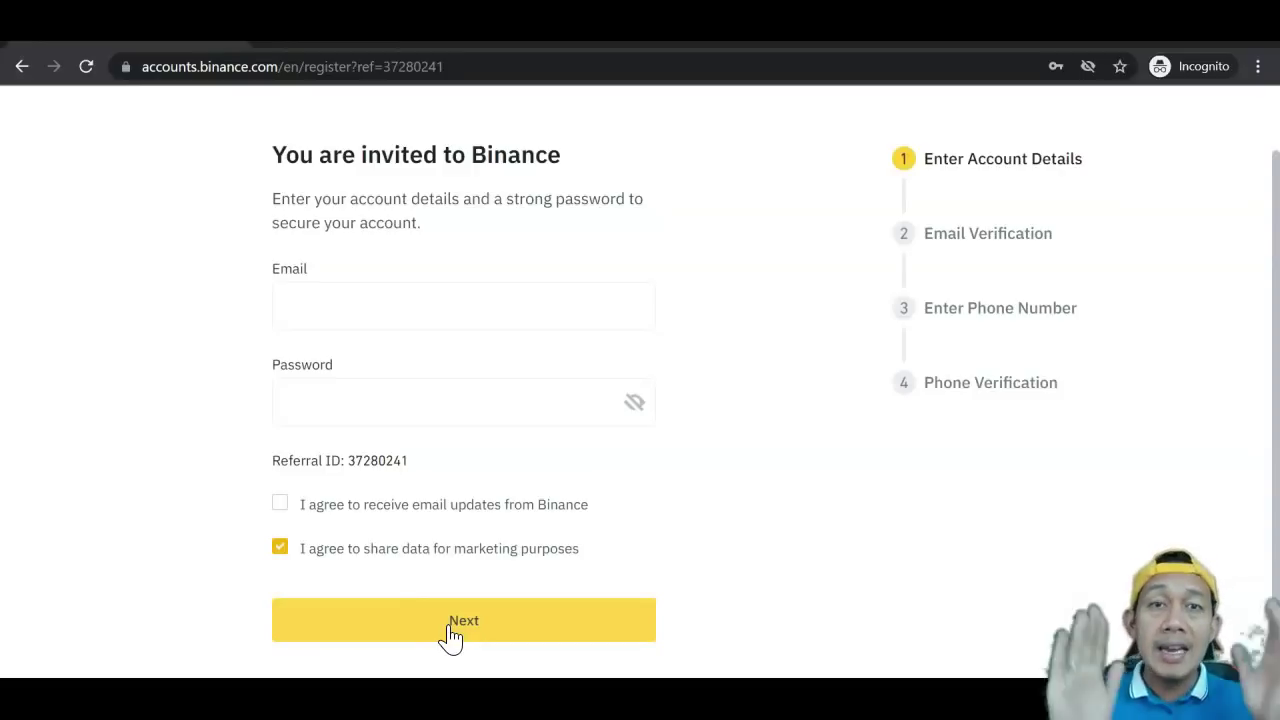
left_click(171, 646)
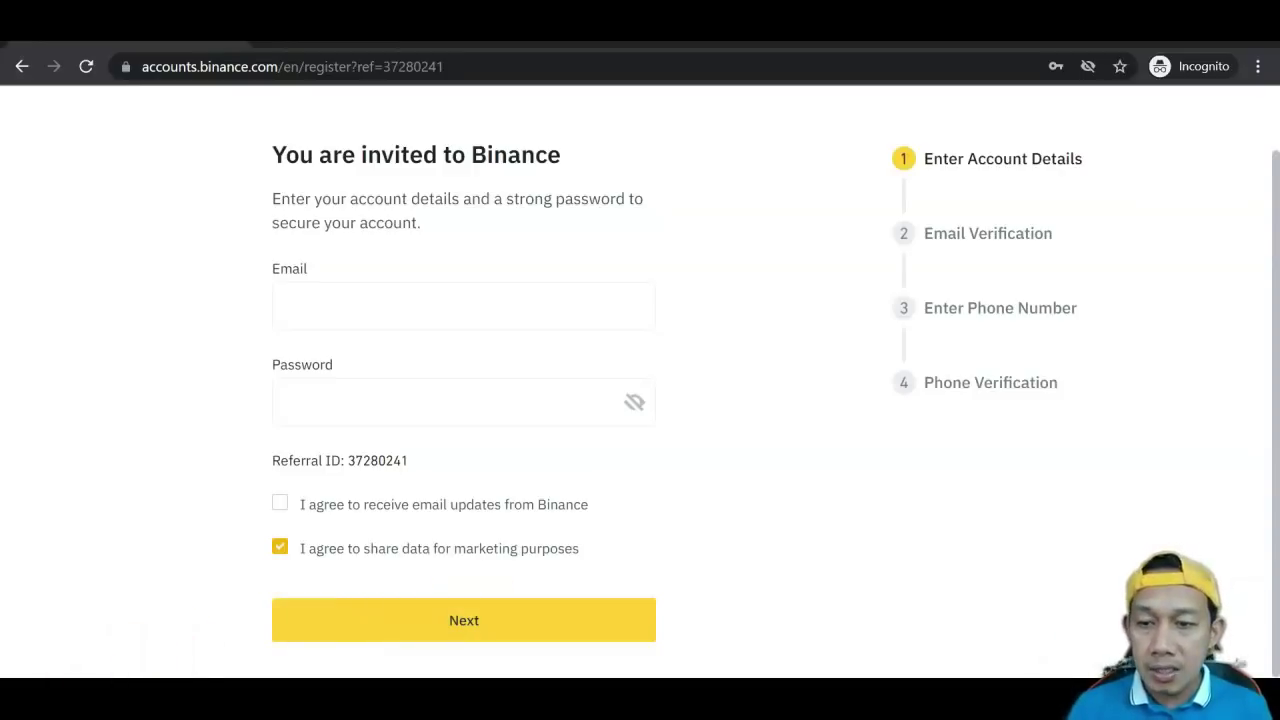
left_click(210, 565)
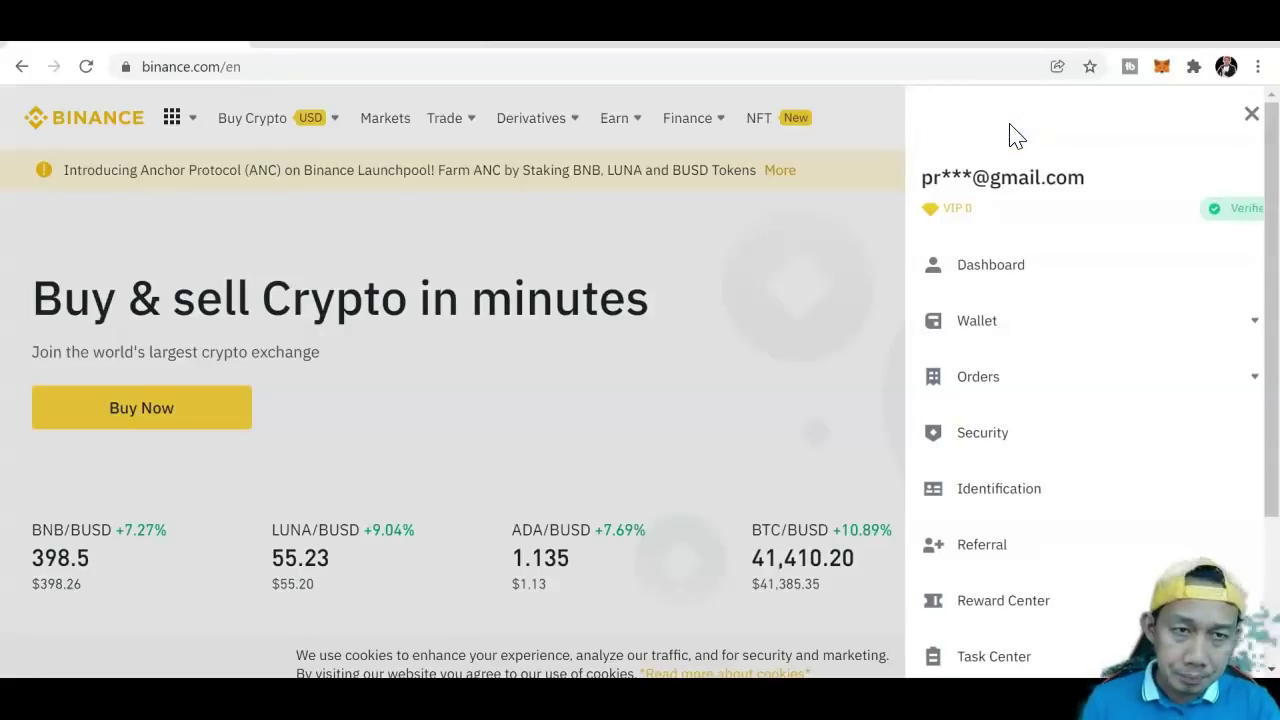
Open the account's Security page and look through its two-factor authentication options
left_click(1005, 192)
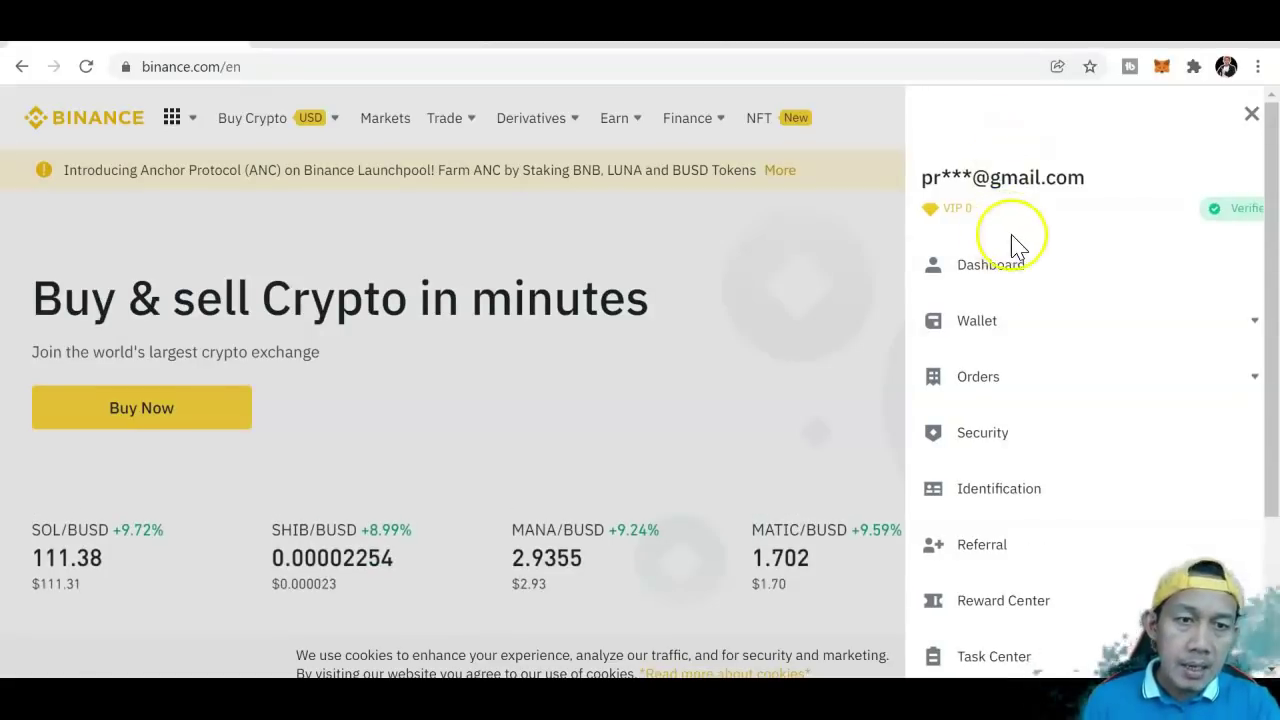
left_click(984, 437)
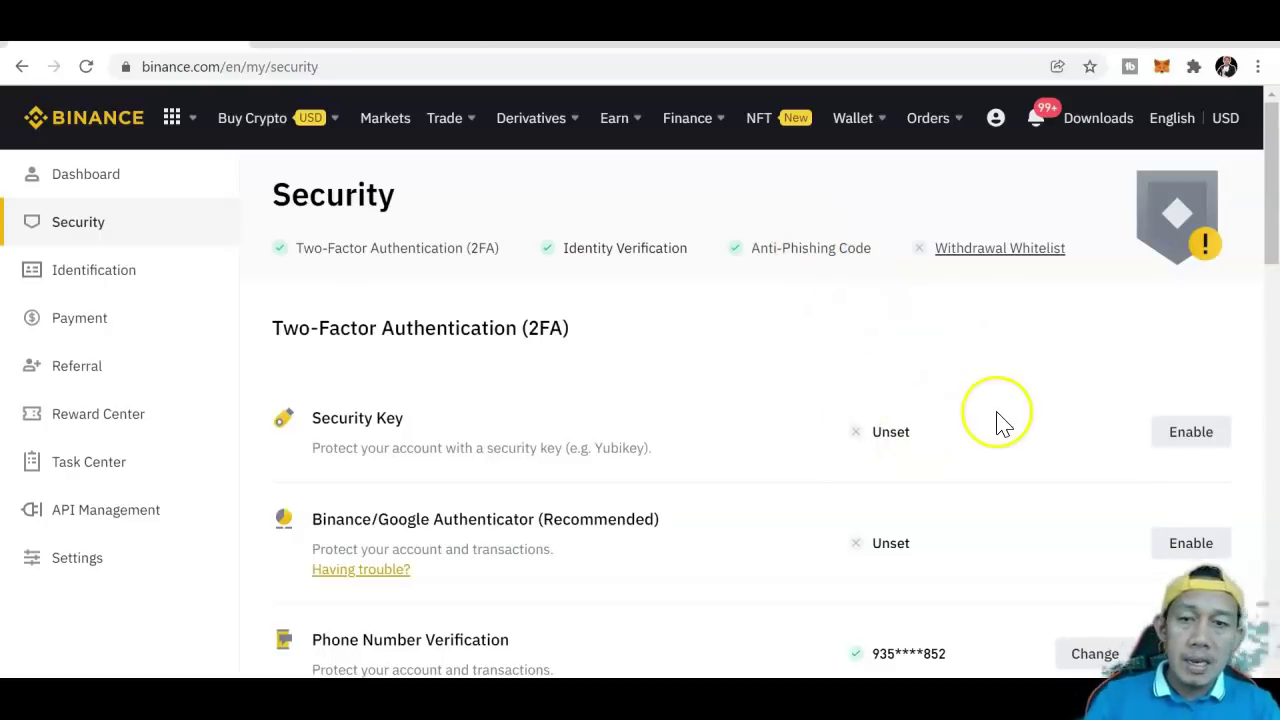
scroll(1272, 258, "down", 2)
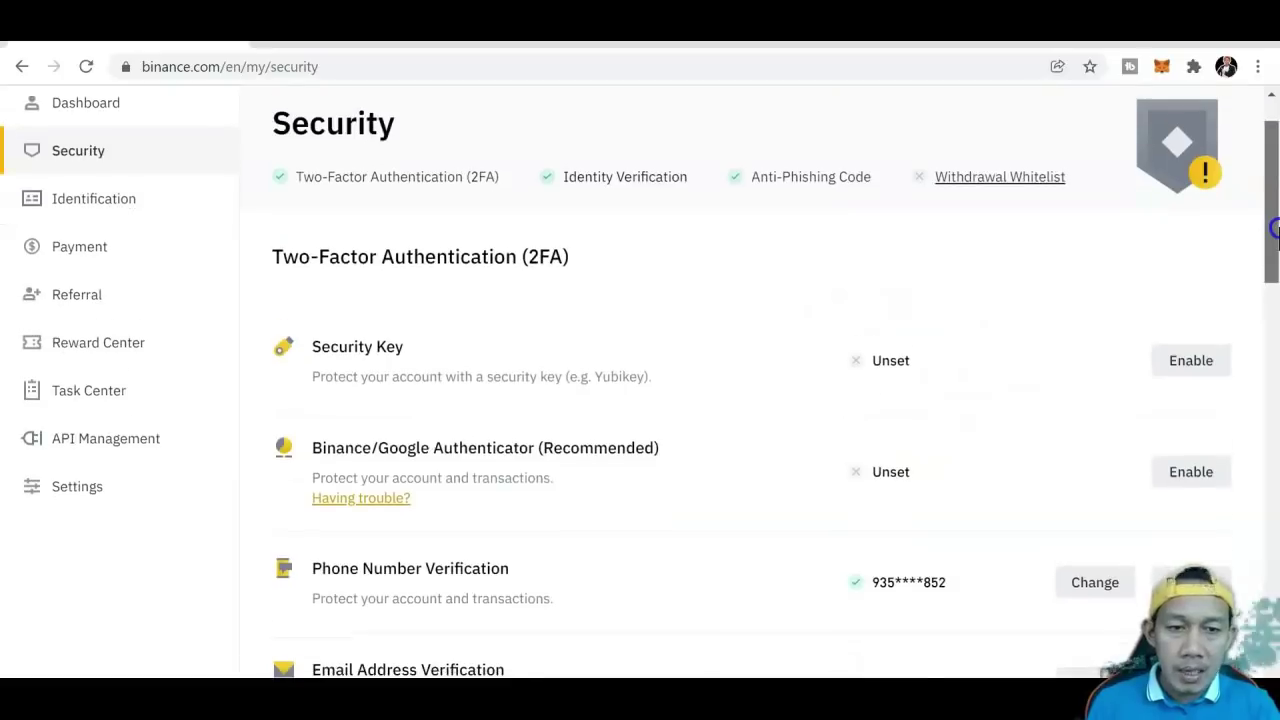
left_click_drag(1275, 247, 1274, 200)
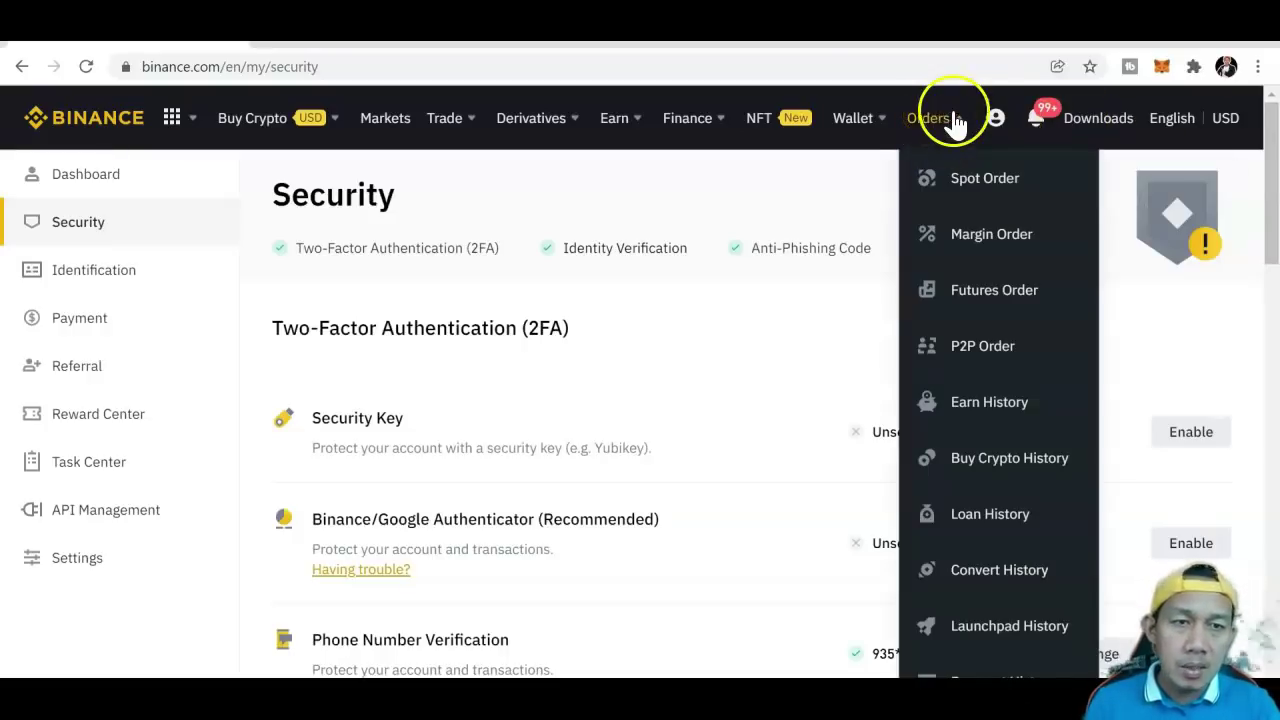
Open the Fiat and Spot wallet to view its balances
mouse_move(988, 122)
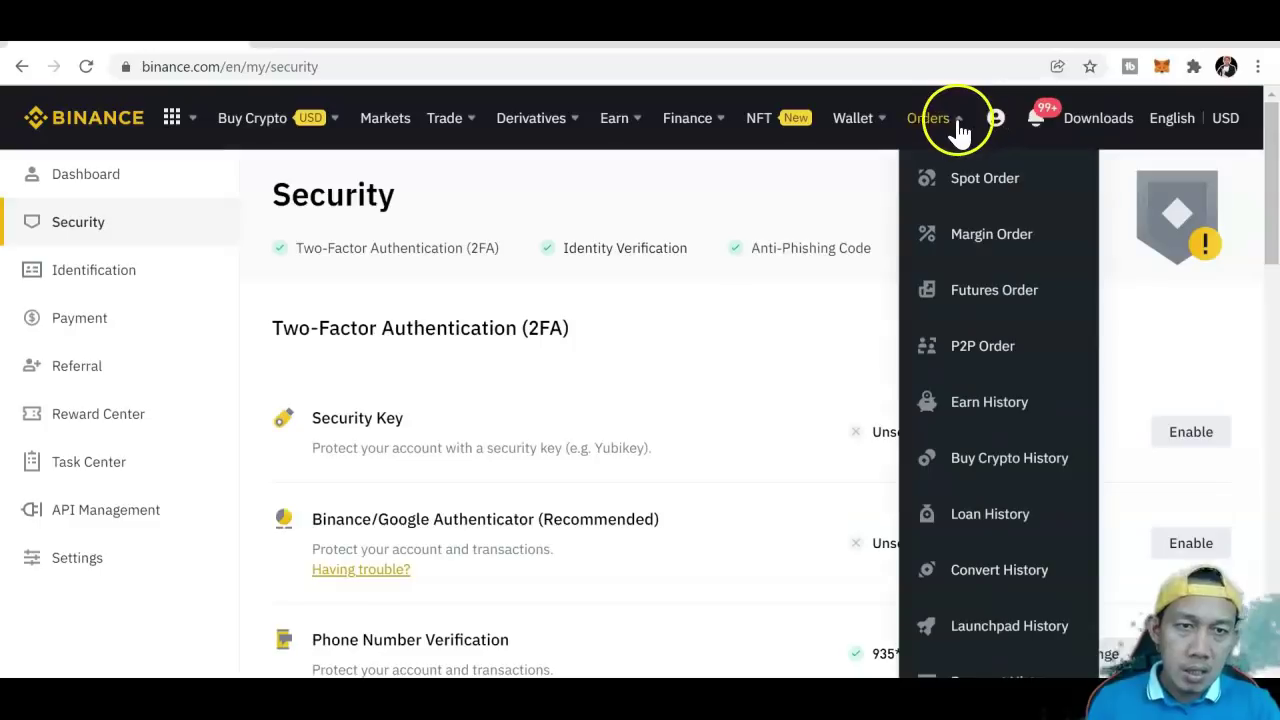
mouse_move(852, 125)
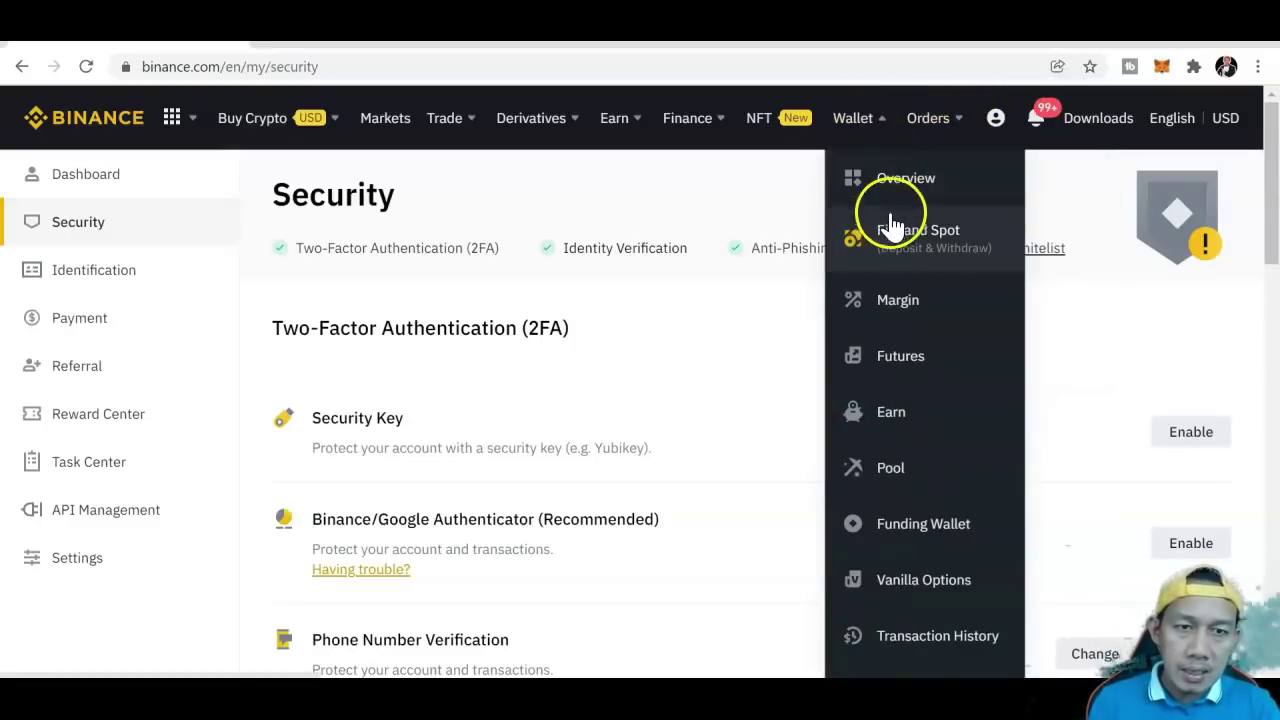
left_click(896, 262)
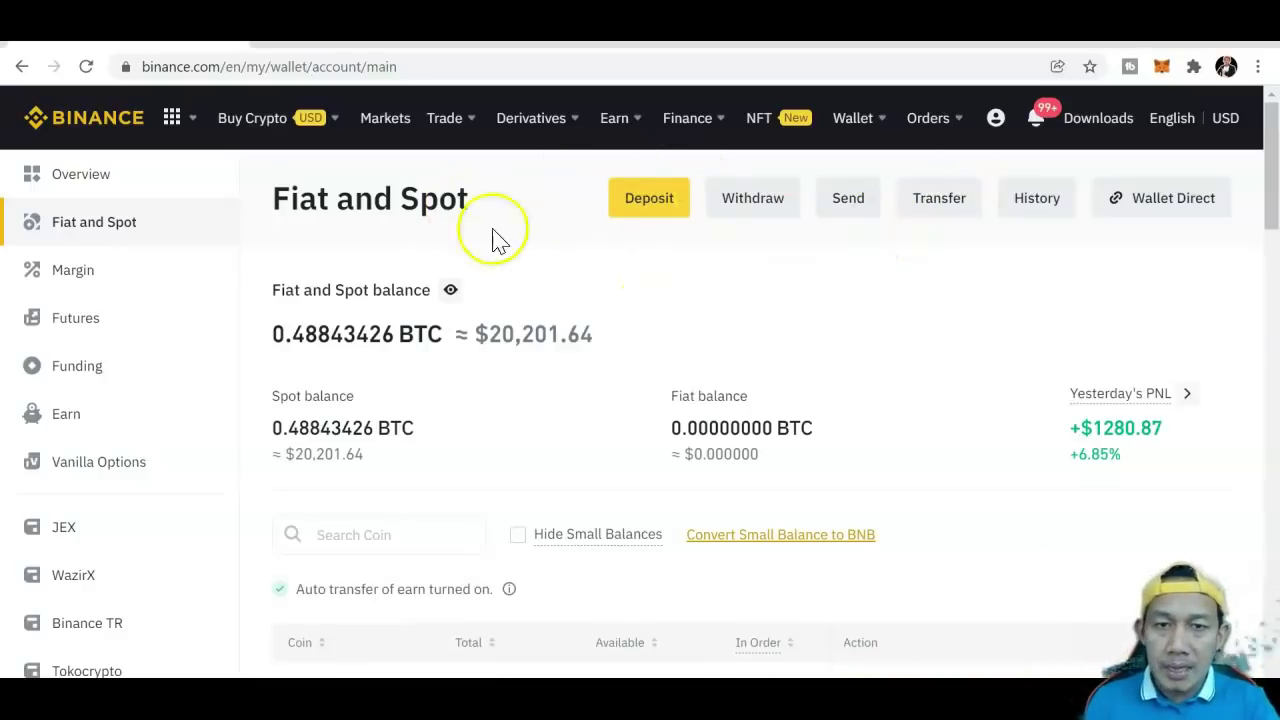
Open the P2P trading marketplace for buying crypto and dismiss its introductory video dialog
left_click(258, 125)
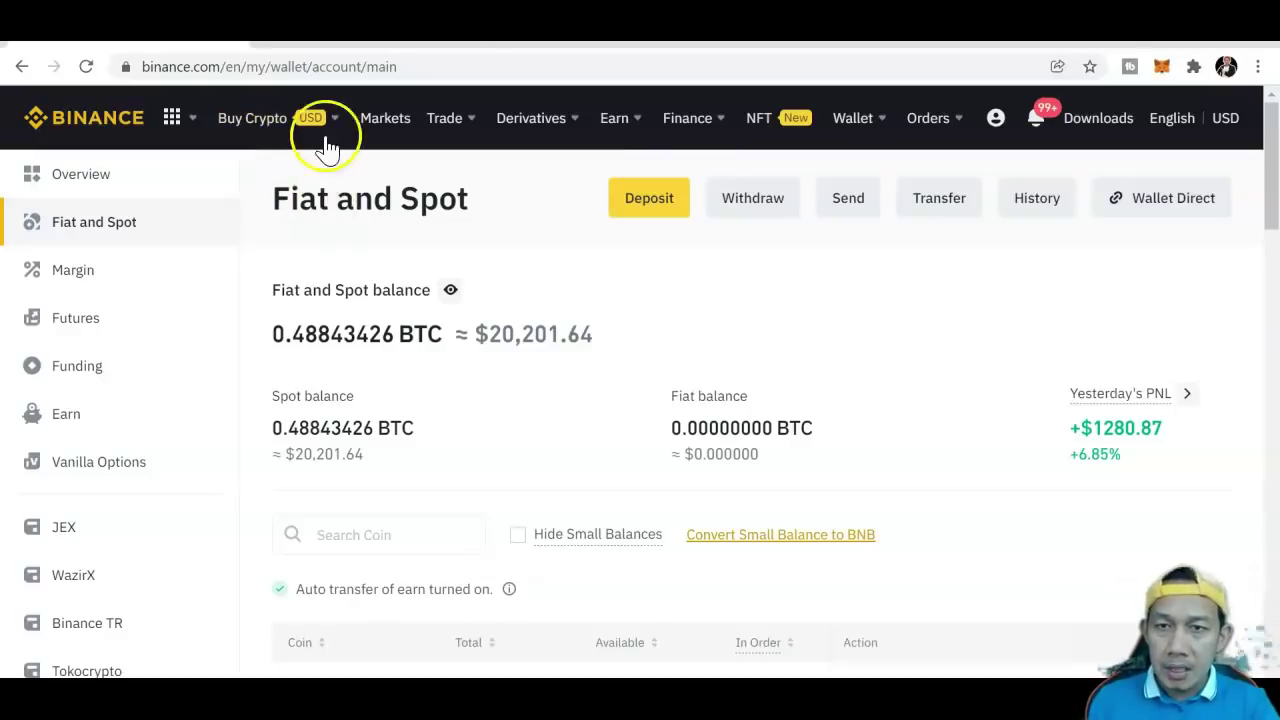
mouse_move(325, 140)
left_click(318, 384)
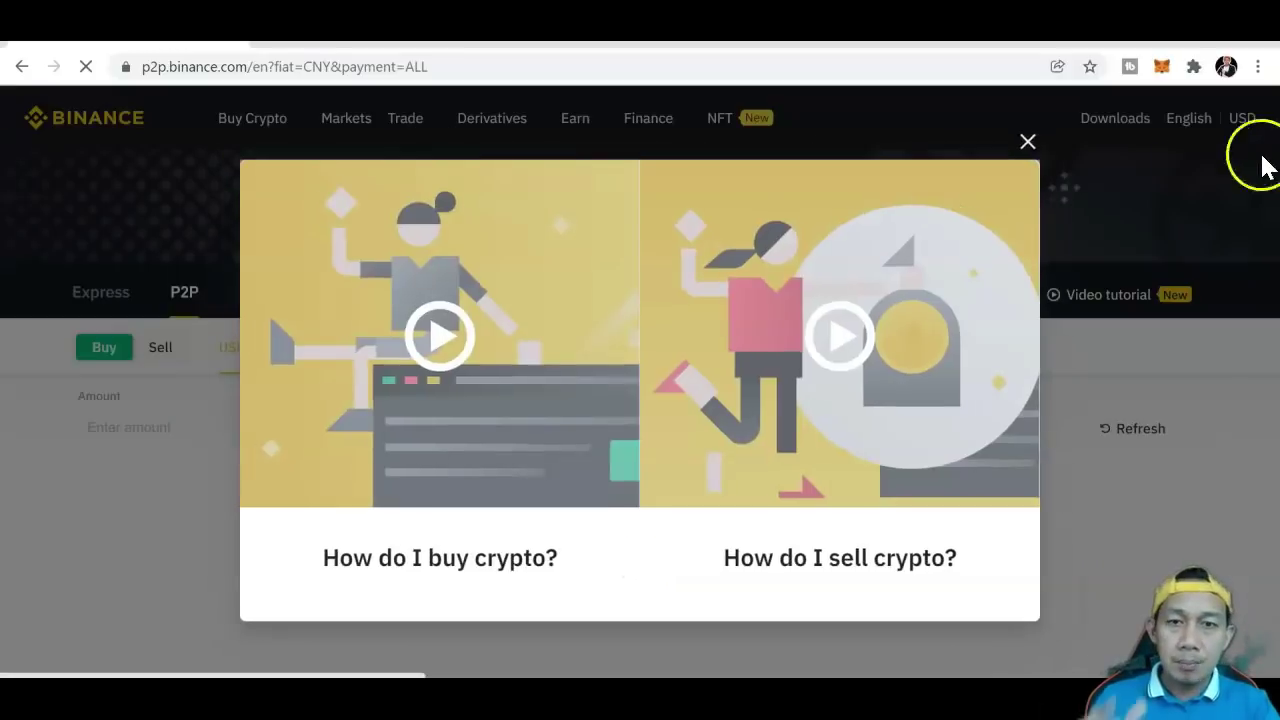
left_click(1228, 182)
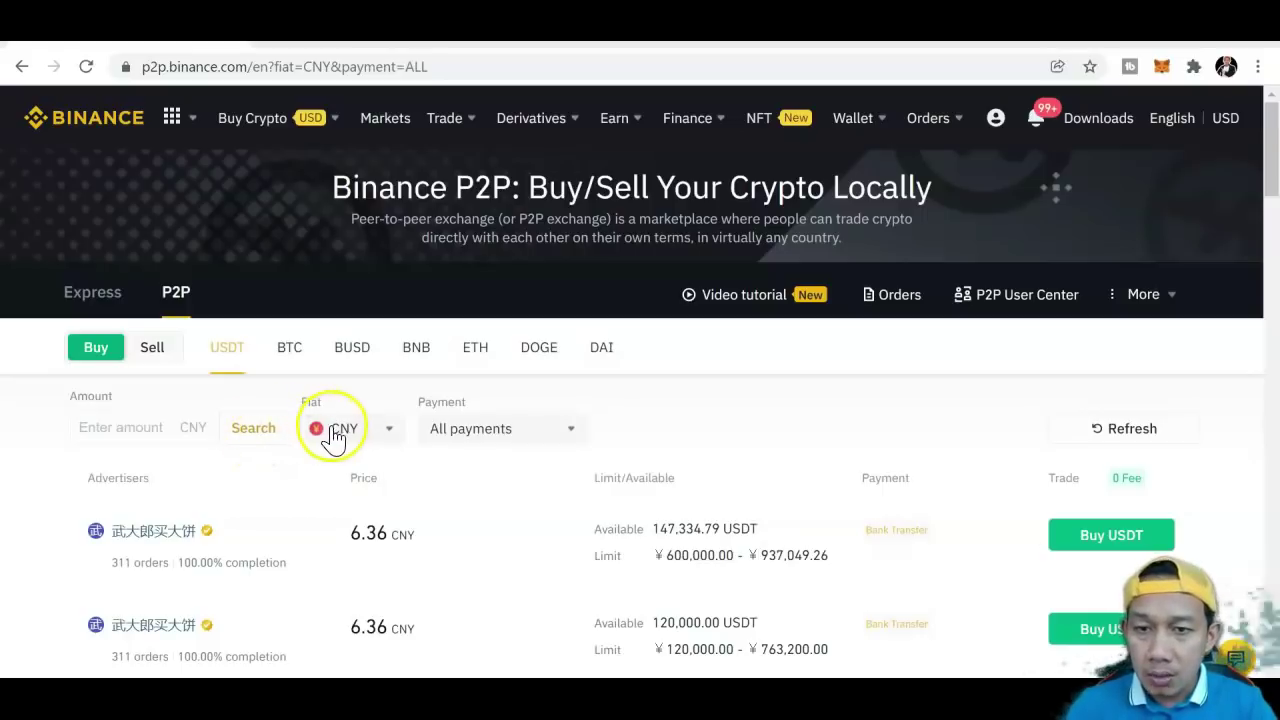
Filter the USDT buy offers by PHP as the fiat currency and Gcash as the payment method
left_click(349, 431)
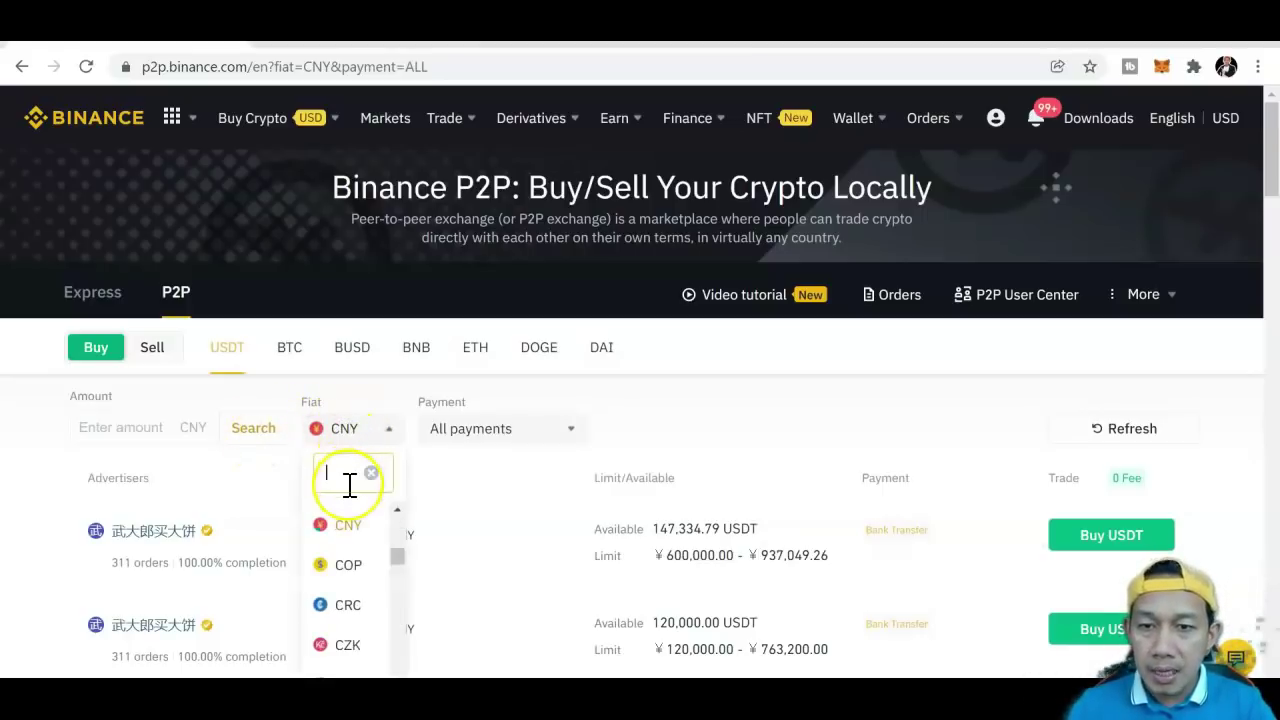
type("PH")
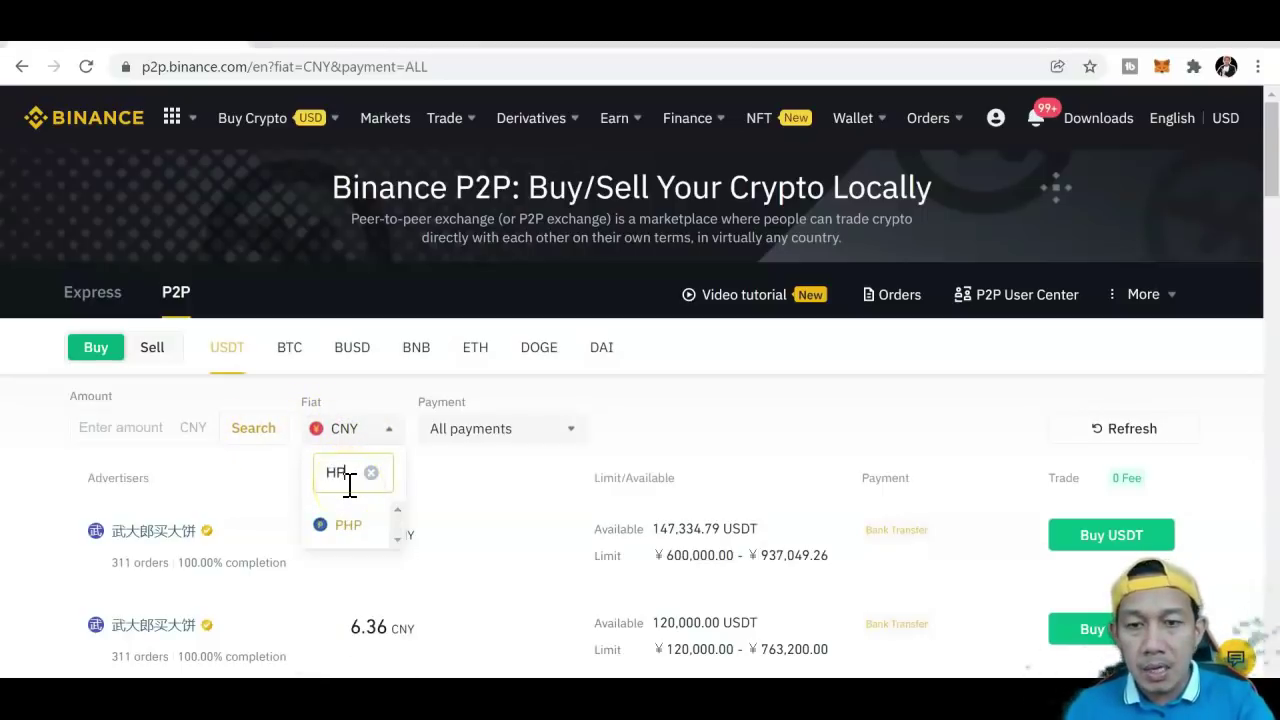
left_click(349, 524)
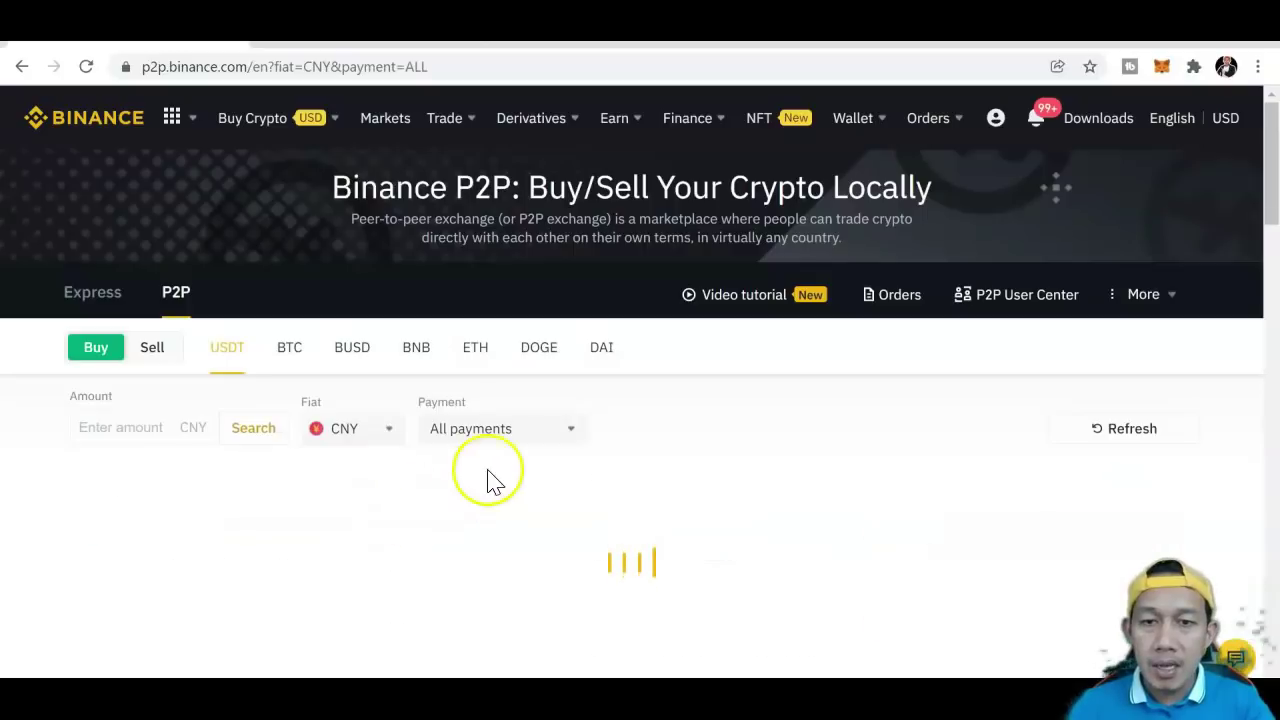
left_click(541, 434)
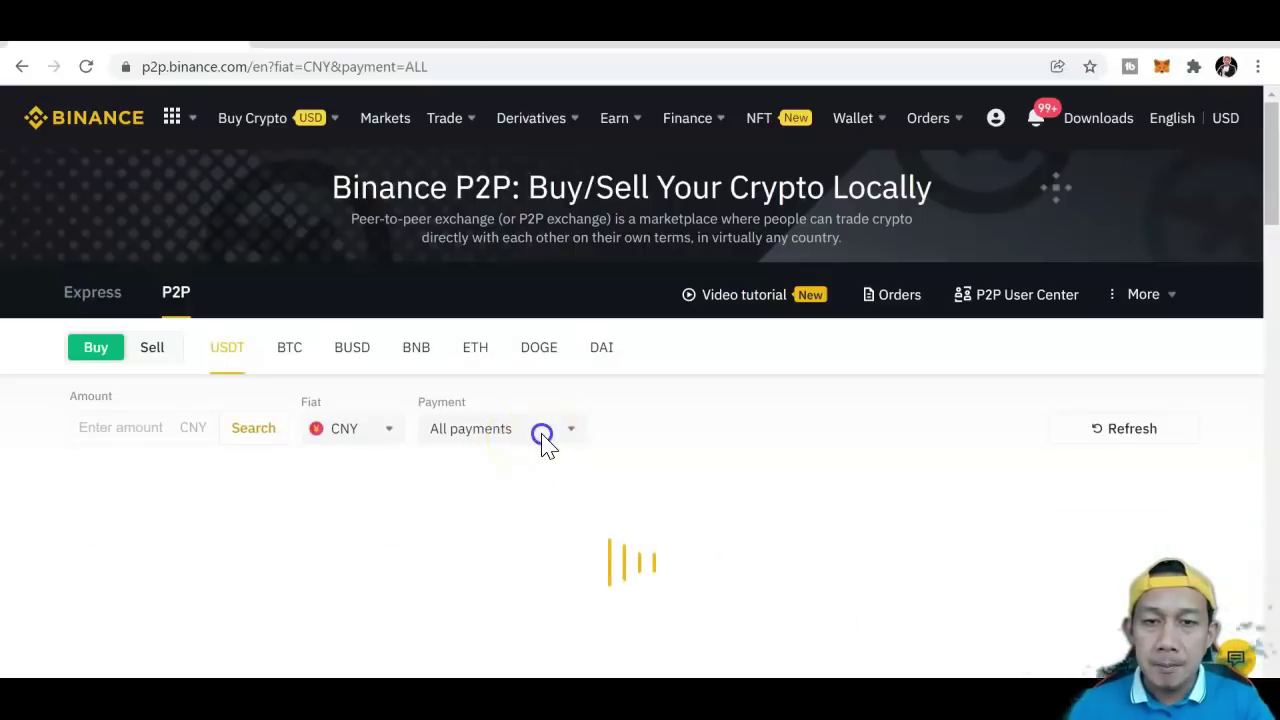
left_click(509, 437)
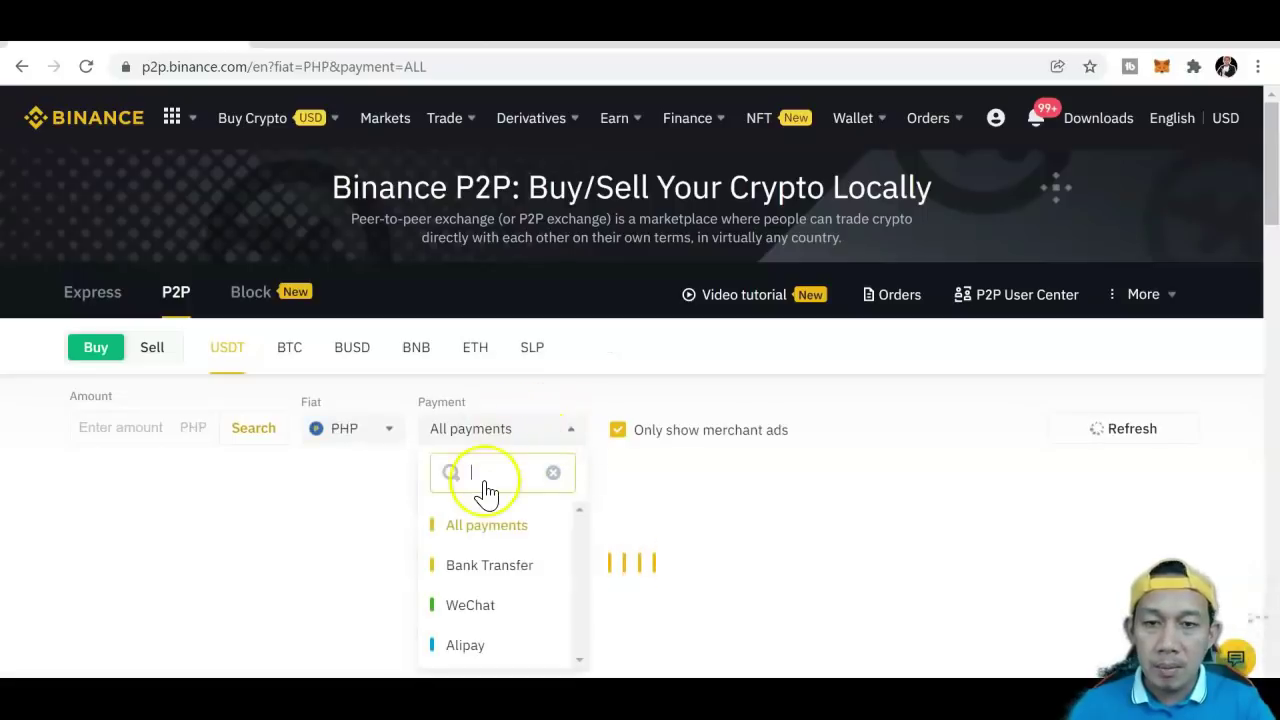
type("Gc")
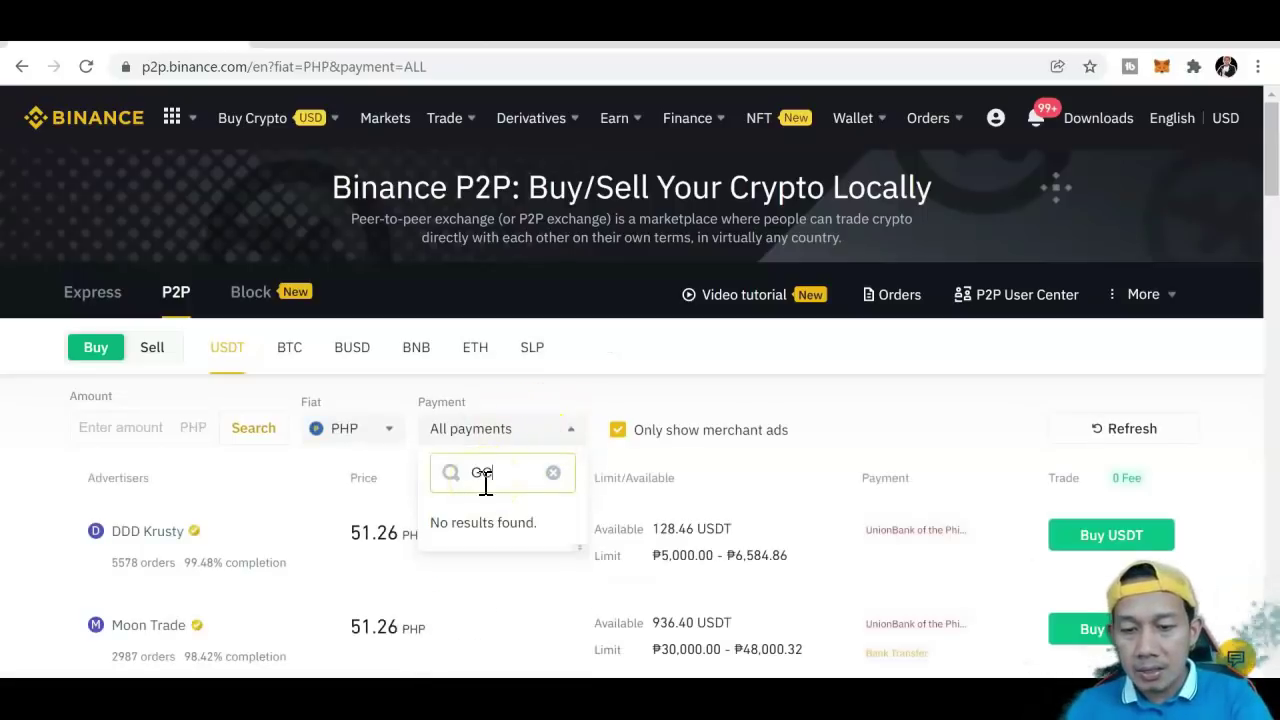
left_click(480, 528)
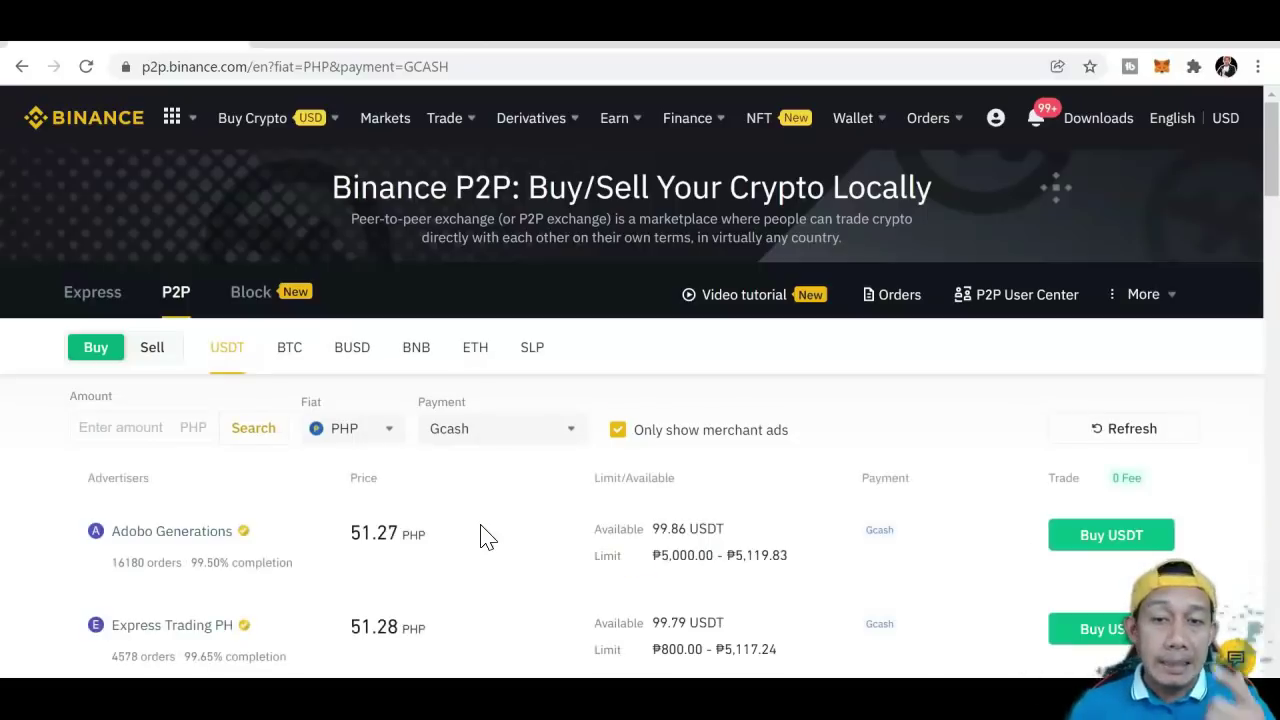
Place an order to buy USDT from the merchant Express Trading PH, paying 2000 PHP
left_click_drag(1273, 165, 1275, 182)
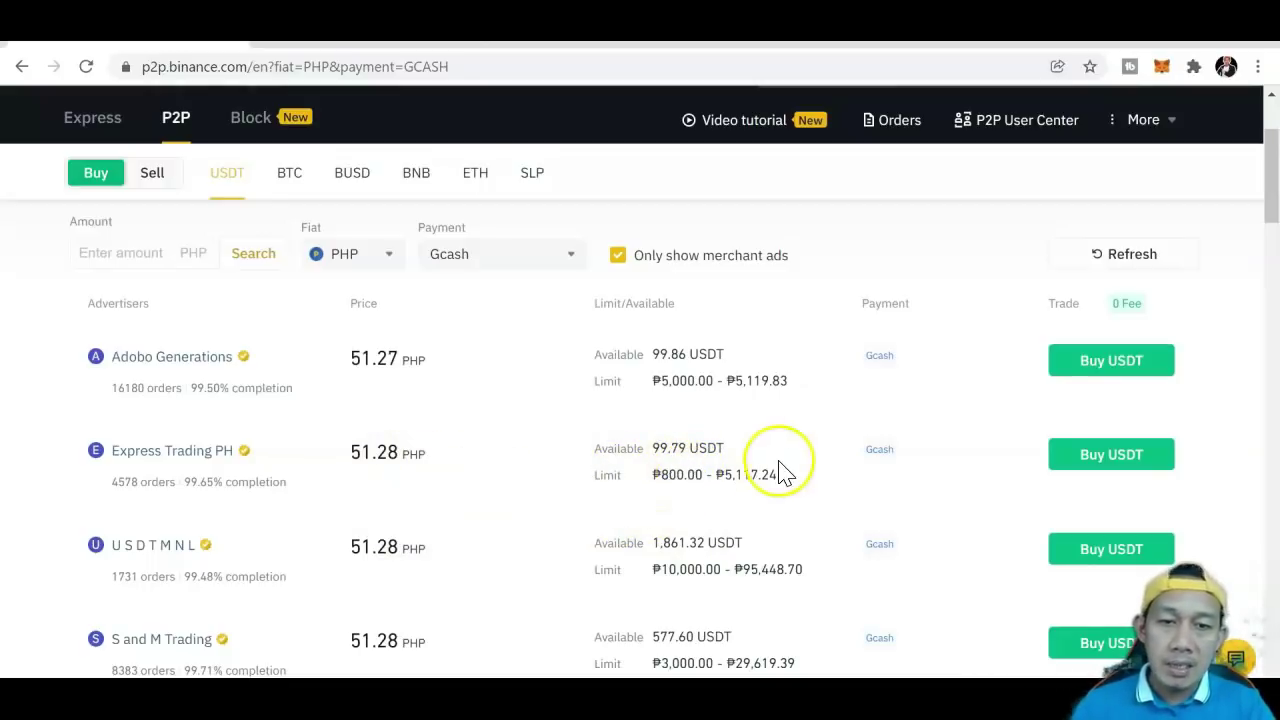
left_click(1097, 458)
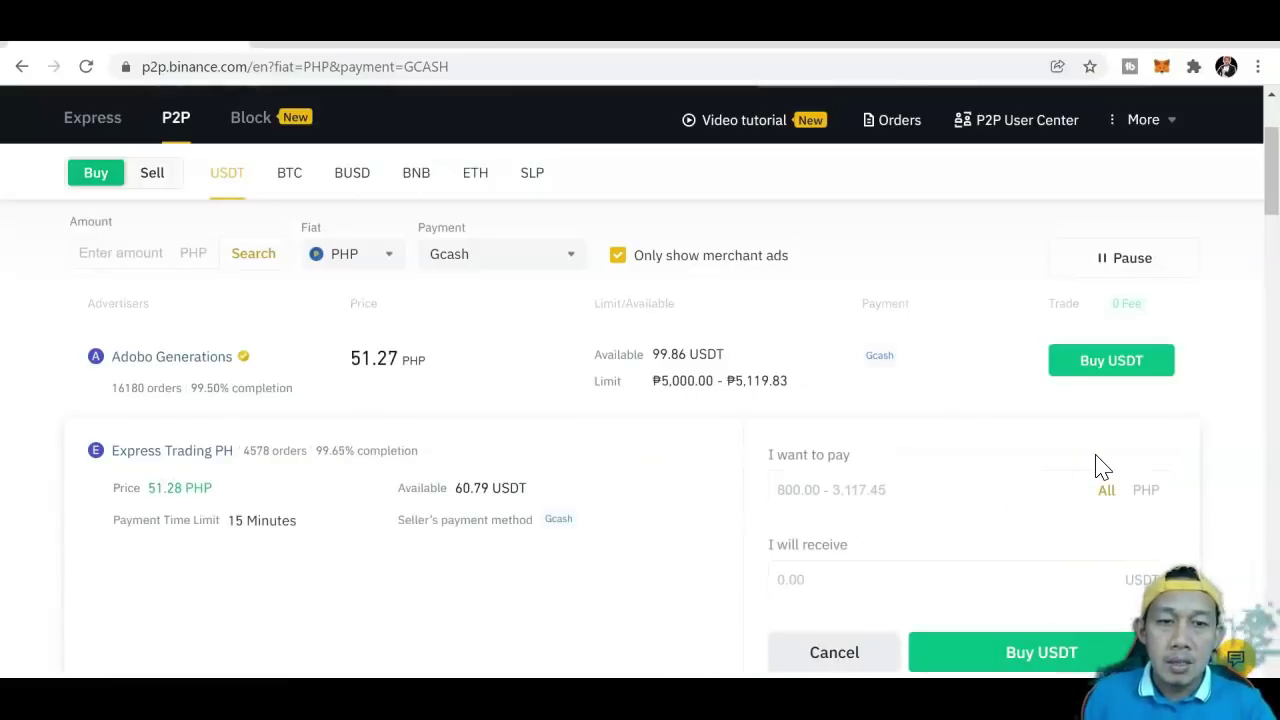
left_click_drag(1268, 177, 1270, 215)
left_click(914, 300)
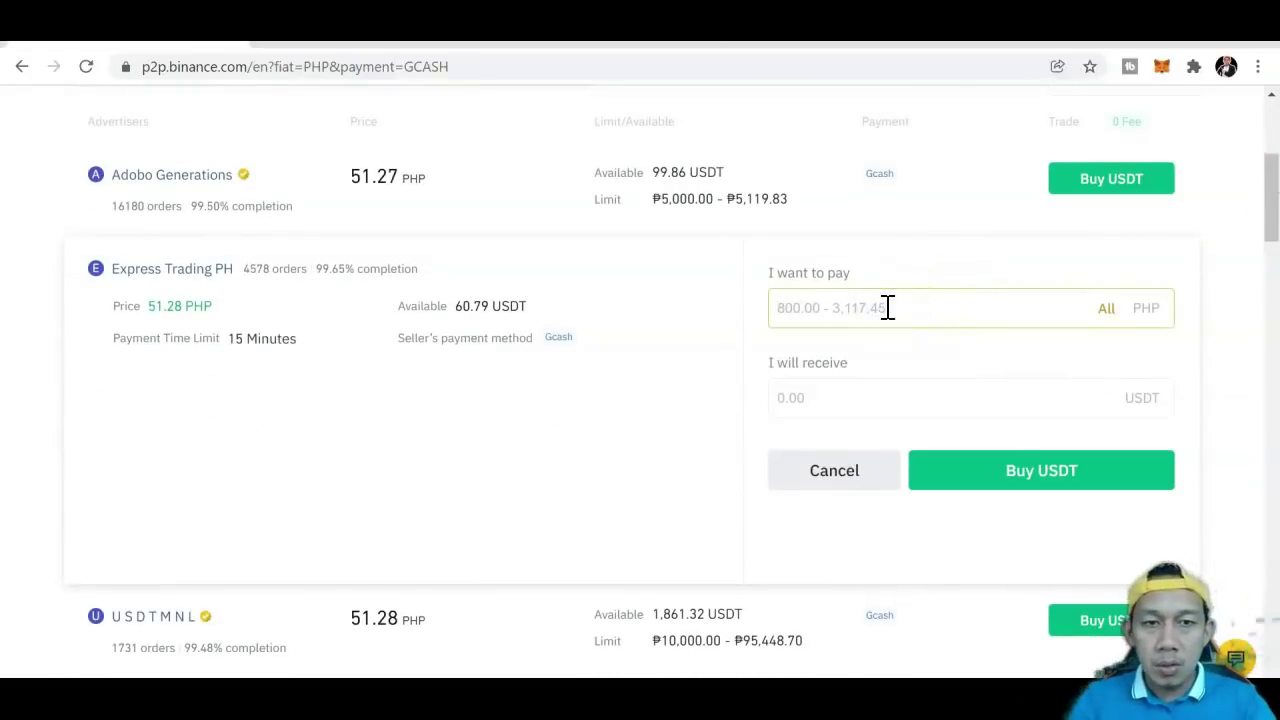
type("20")
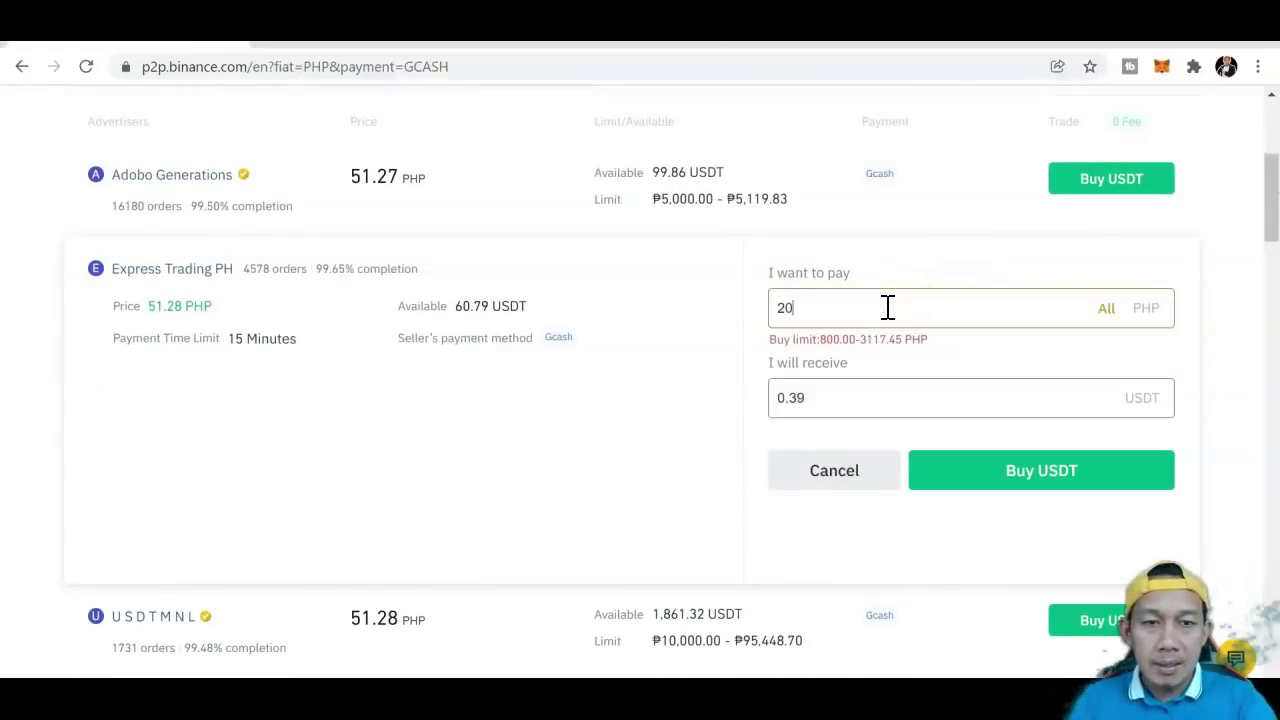
type("00")
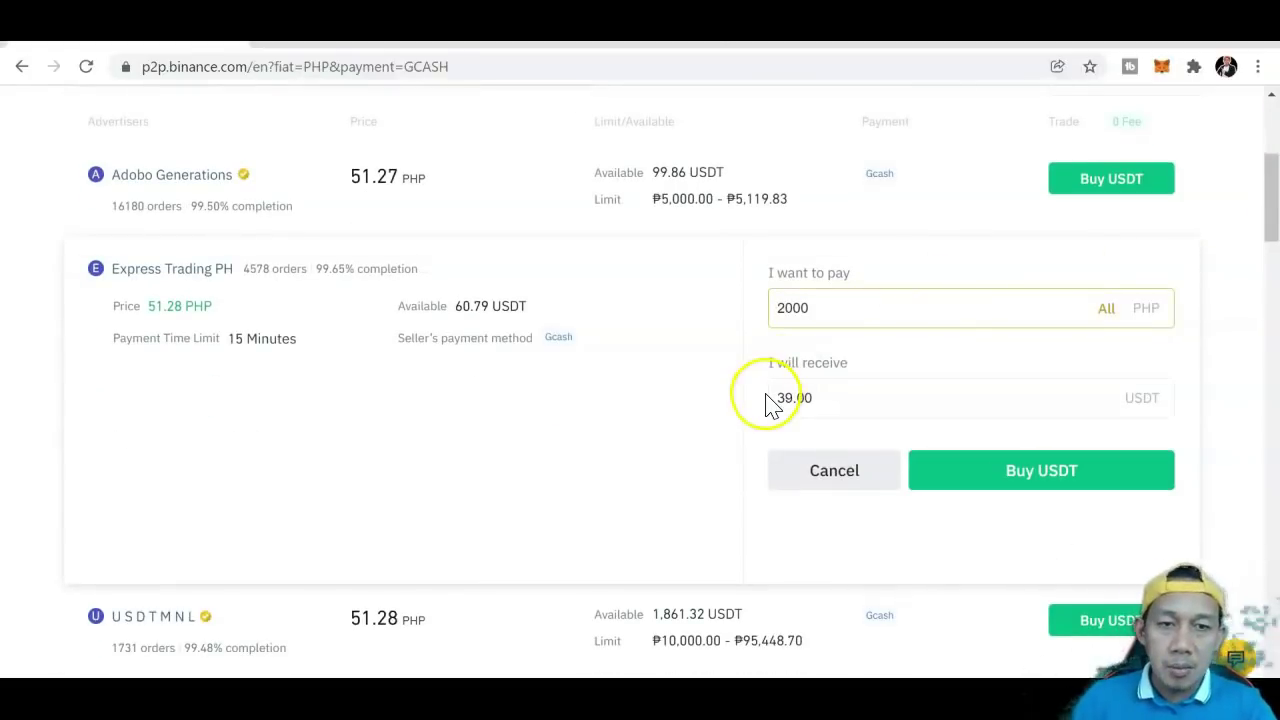
left_click(1035, 485)
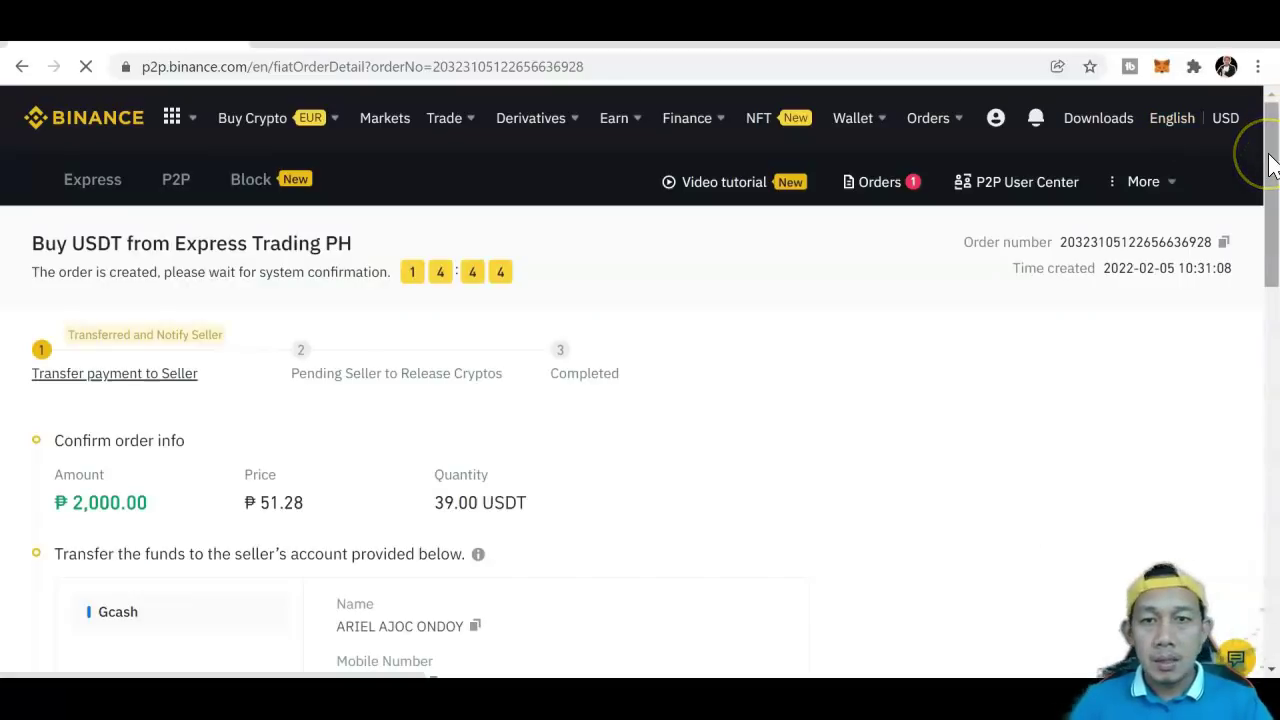
Review the order page, including the order amounts, the seller's Gcash payment details and the instructions for notifying the seller
left_click_drag(1268, 165, 1267, 206)
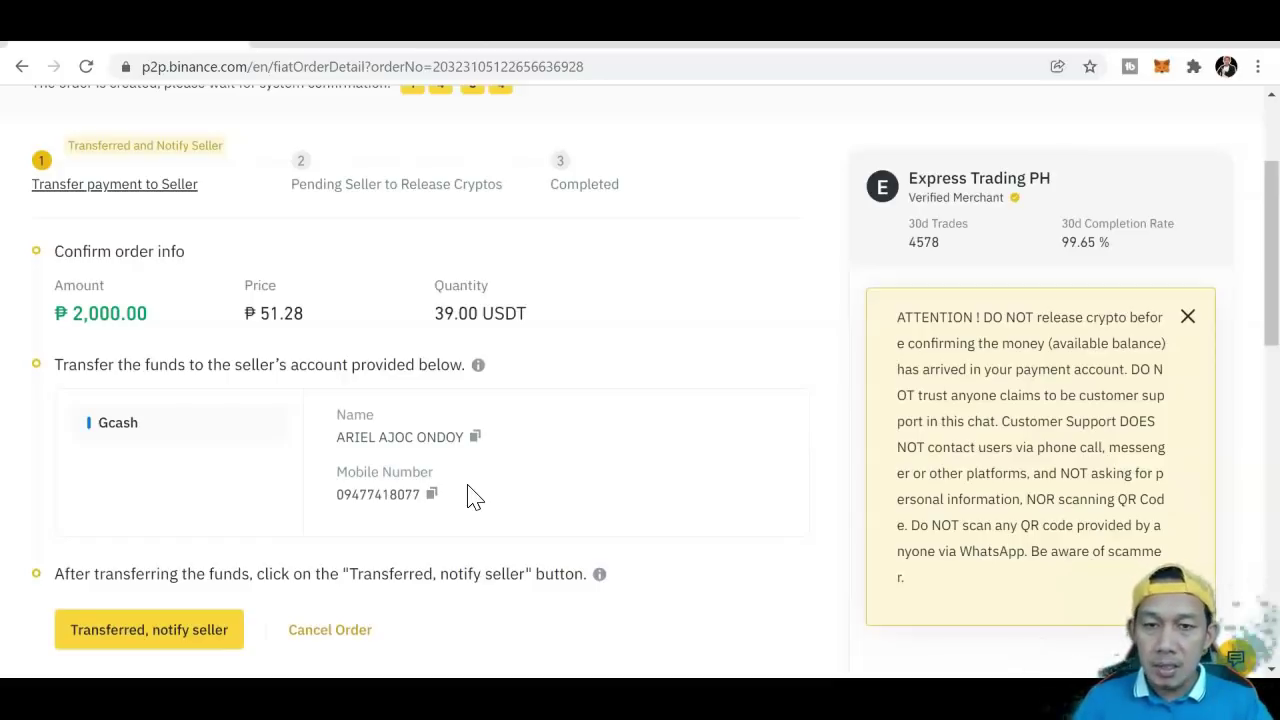
left_click_drag(474, 497, 415, 505)
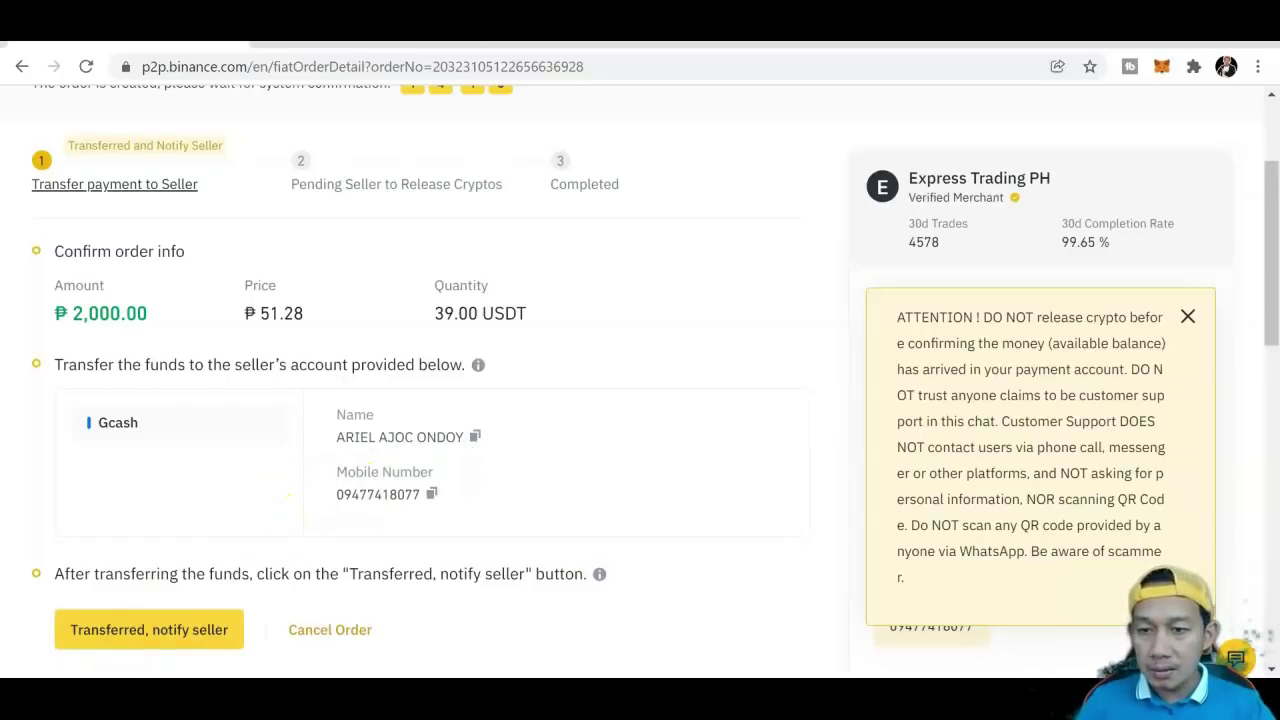
scroll(697, 450, "down", 2)
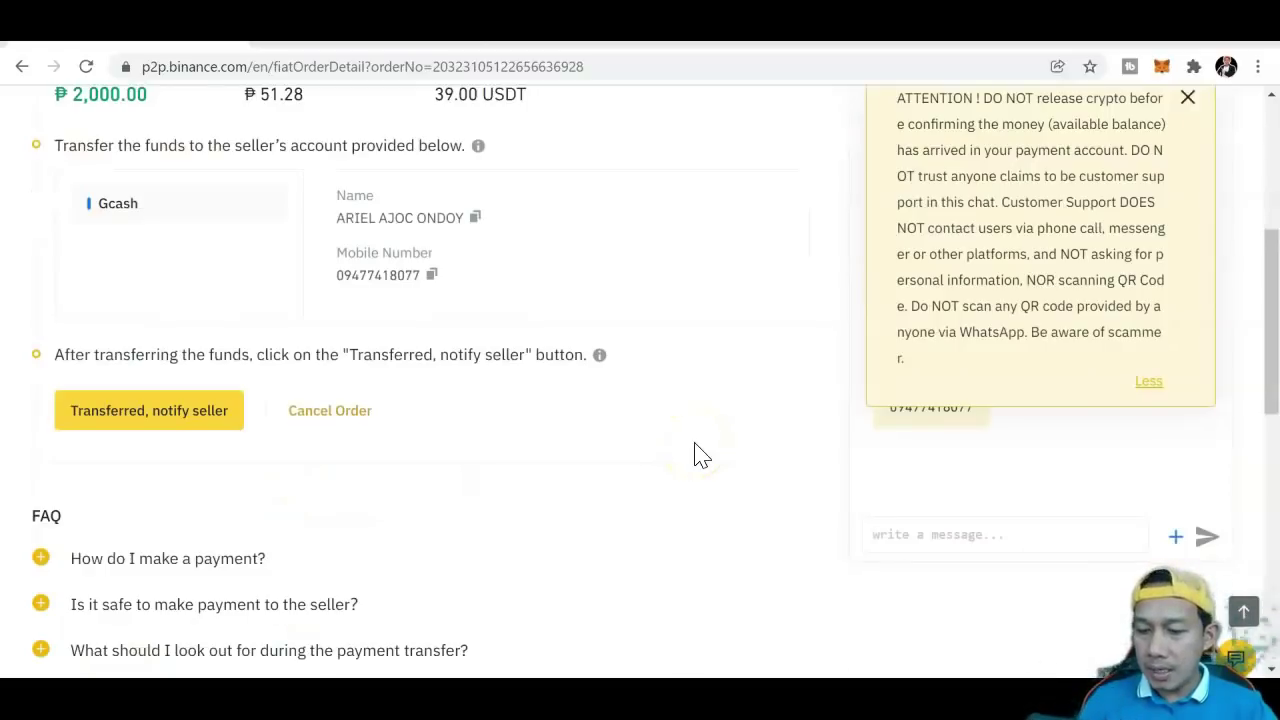
left_click(1275, 292)
left_click_drag(1275, 292, 1275, 192)
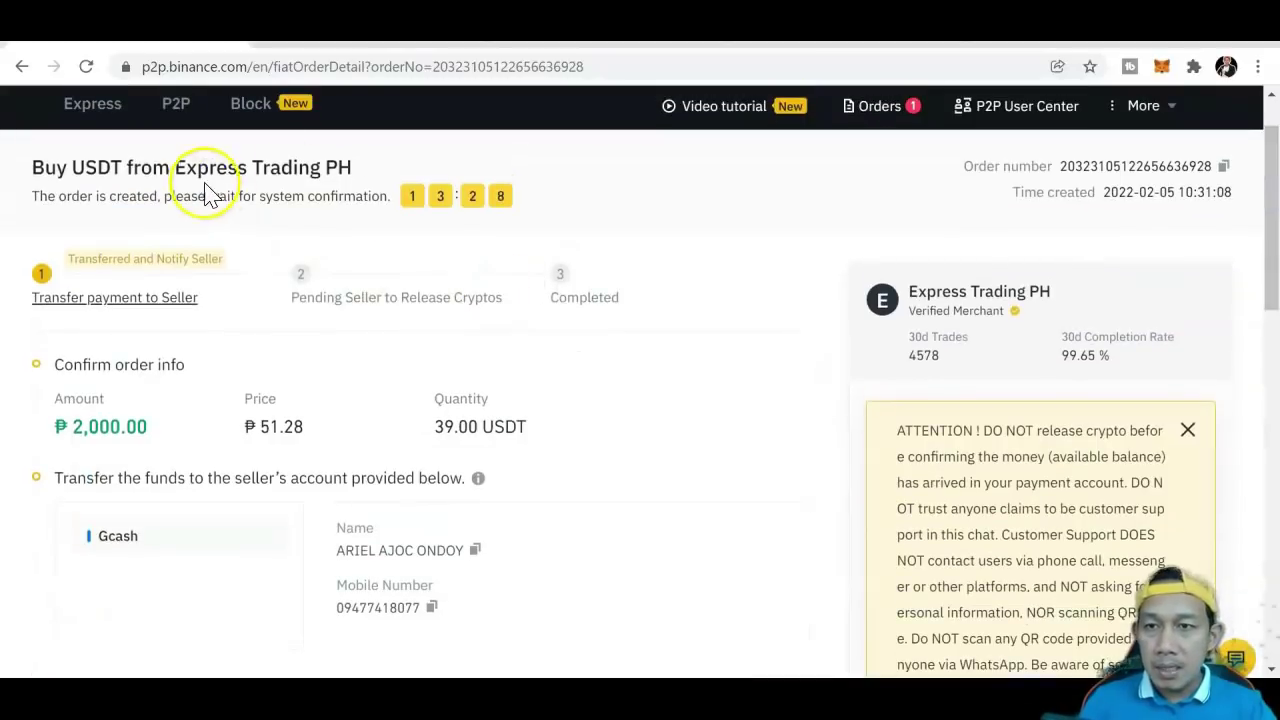
Send the seller the chat message "SEND NA YUNG 2K" on the order page
left_click_drag(1275, 195, 1266, 371)
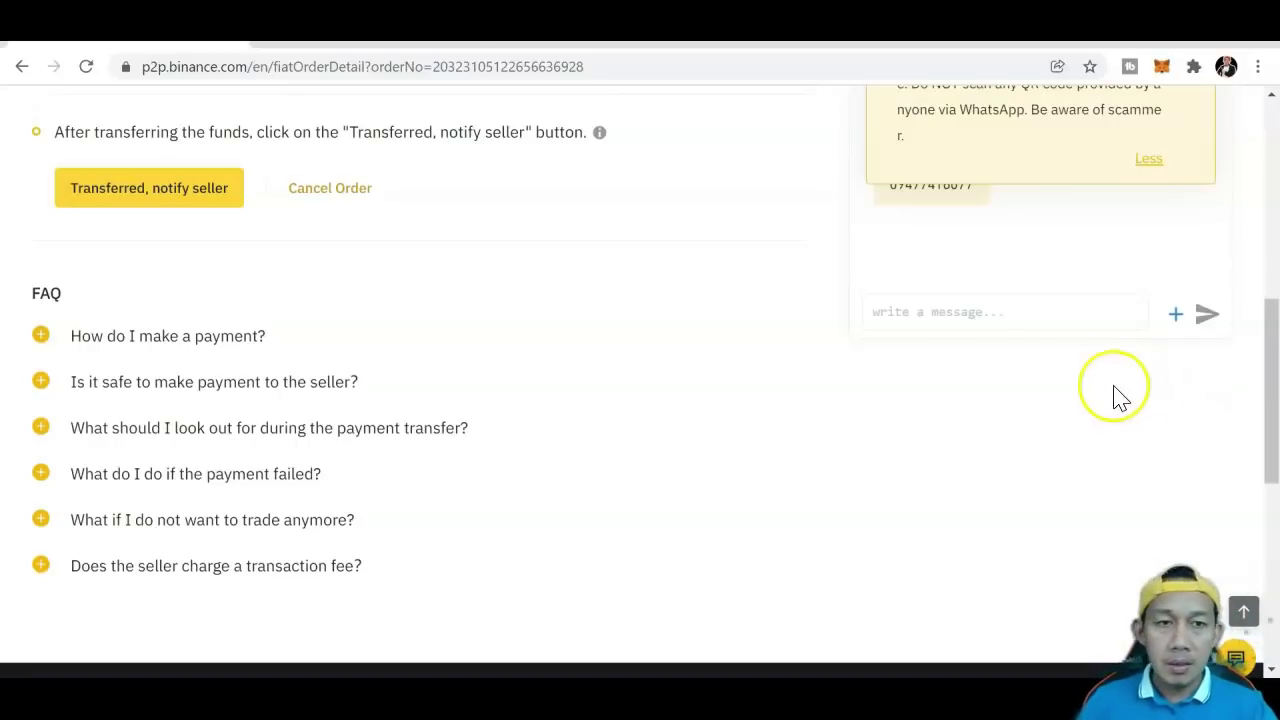
left_click(1069, 312)
type("SEND NA YUNG 2K")
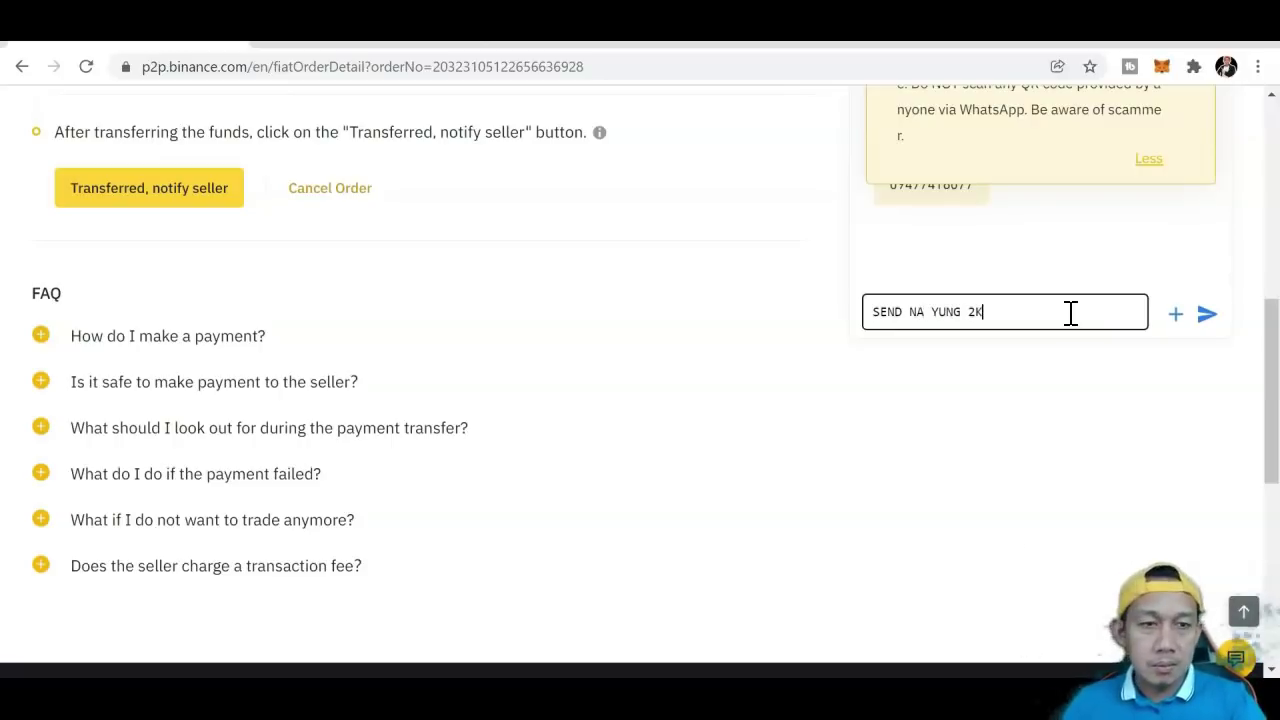
left_click(1206, 314)
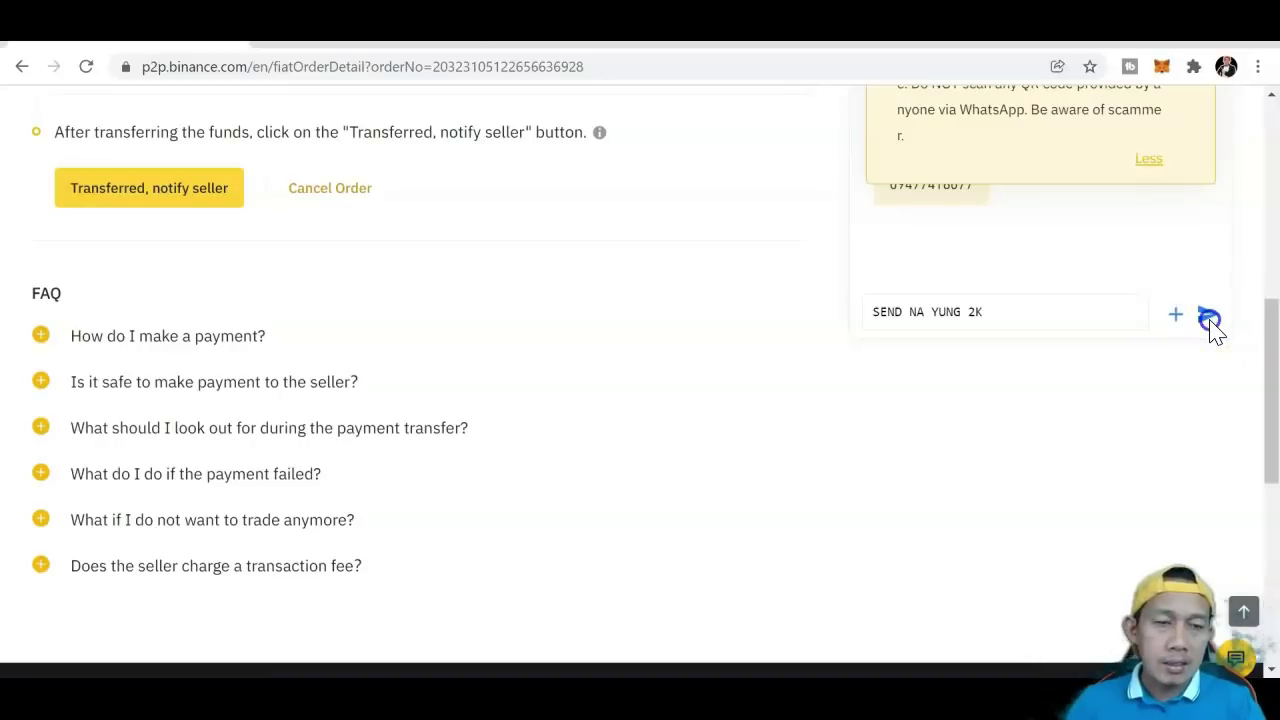
left_click(1231, 262)
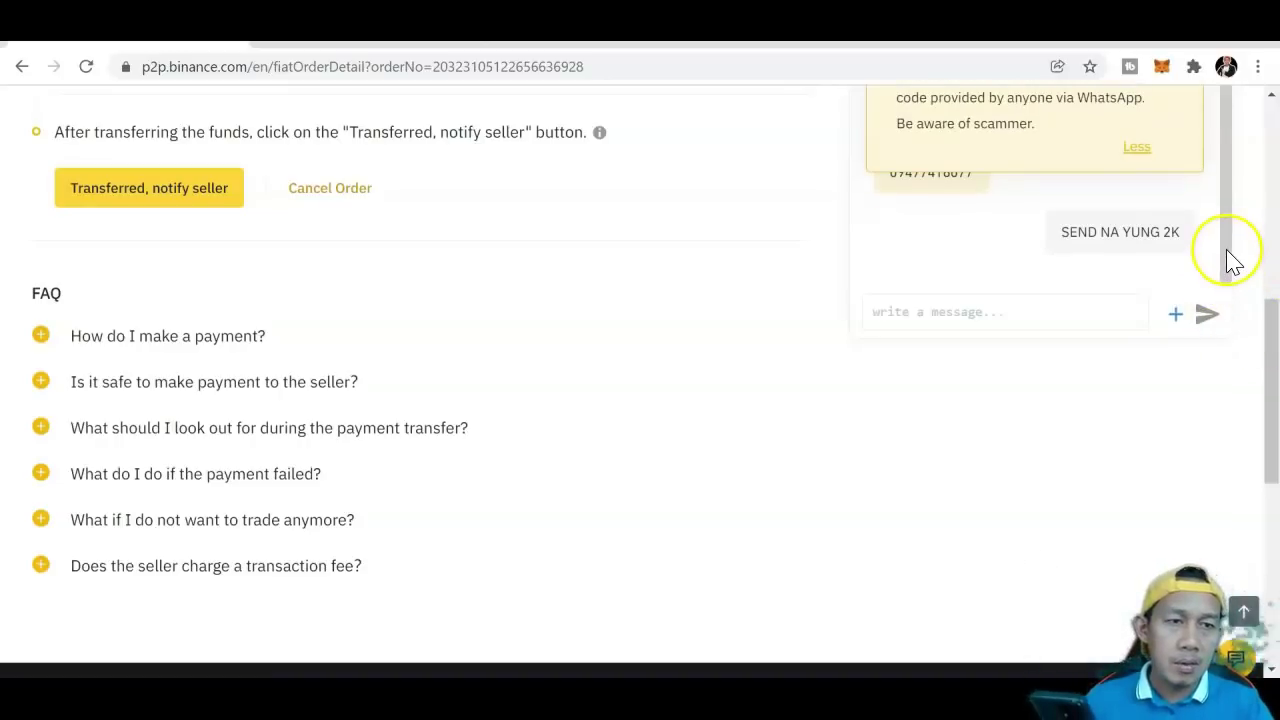
left_click_drag(1231, 262, 1223, 191)
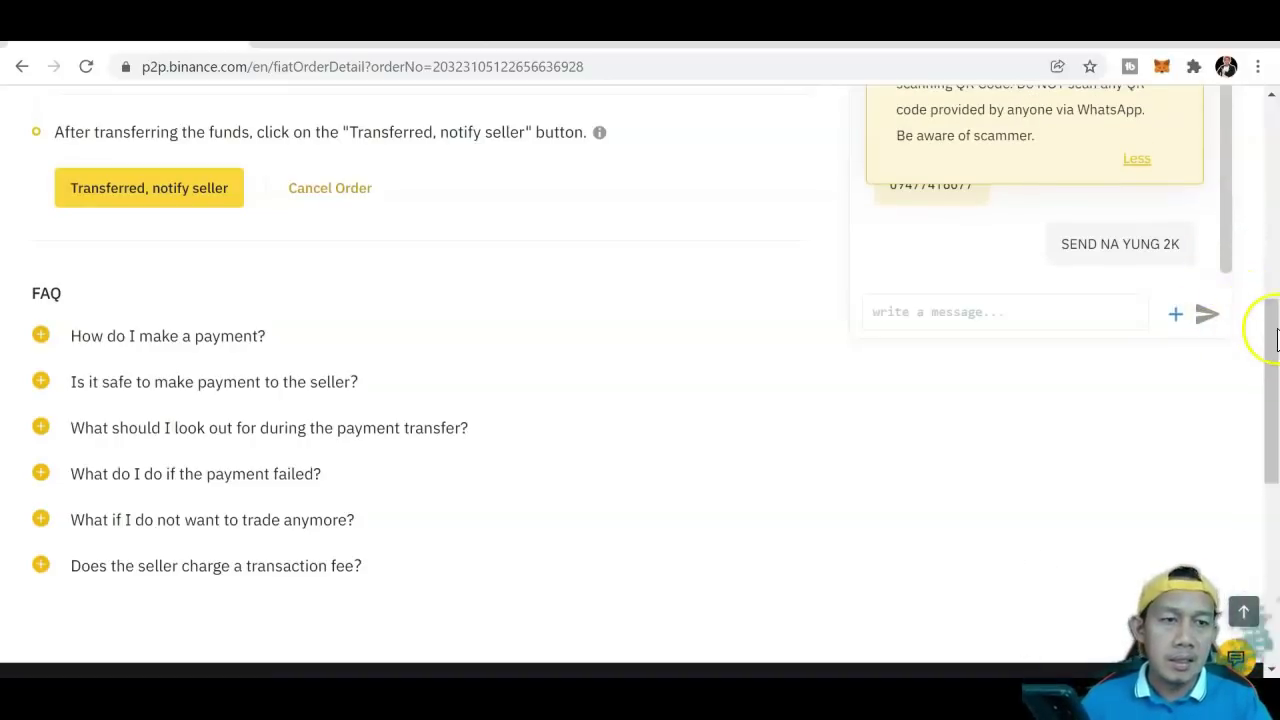
Mark the order's payment as transferred to notify the seller, and check the order chat for a reply
left_click_drag(1275, 330, 1257, 277)
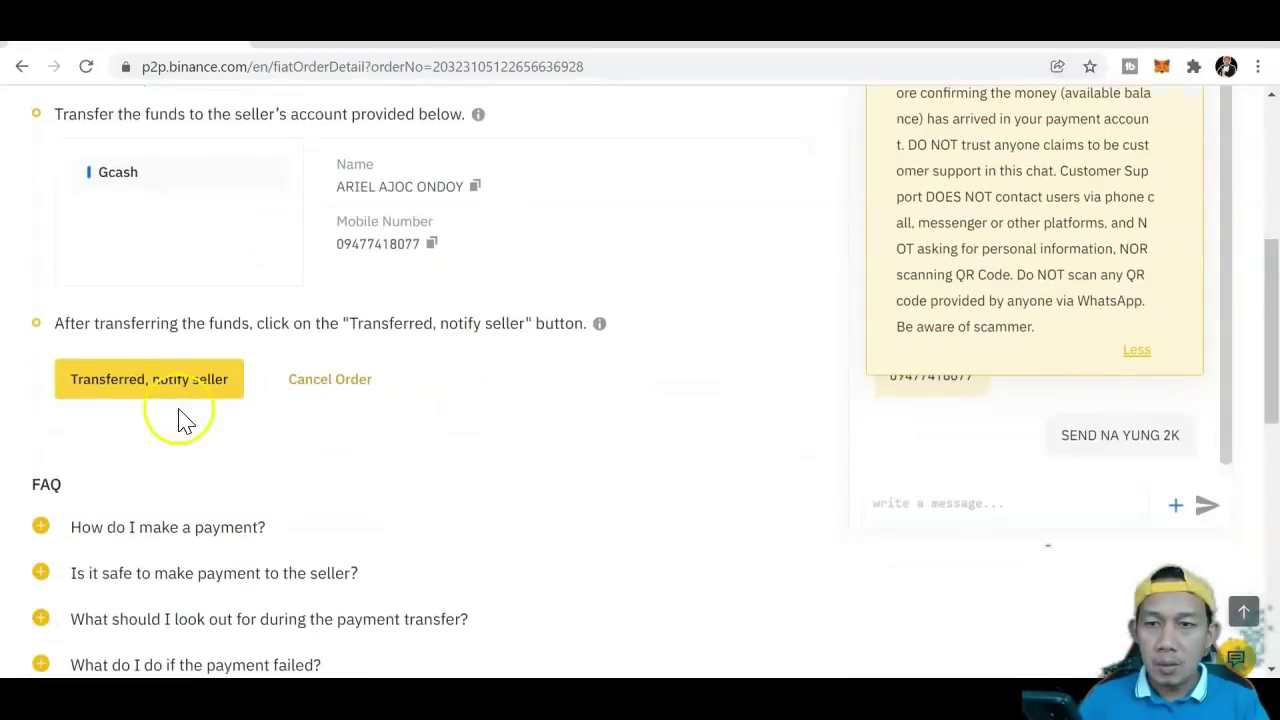
left_click(109, 395)
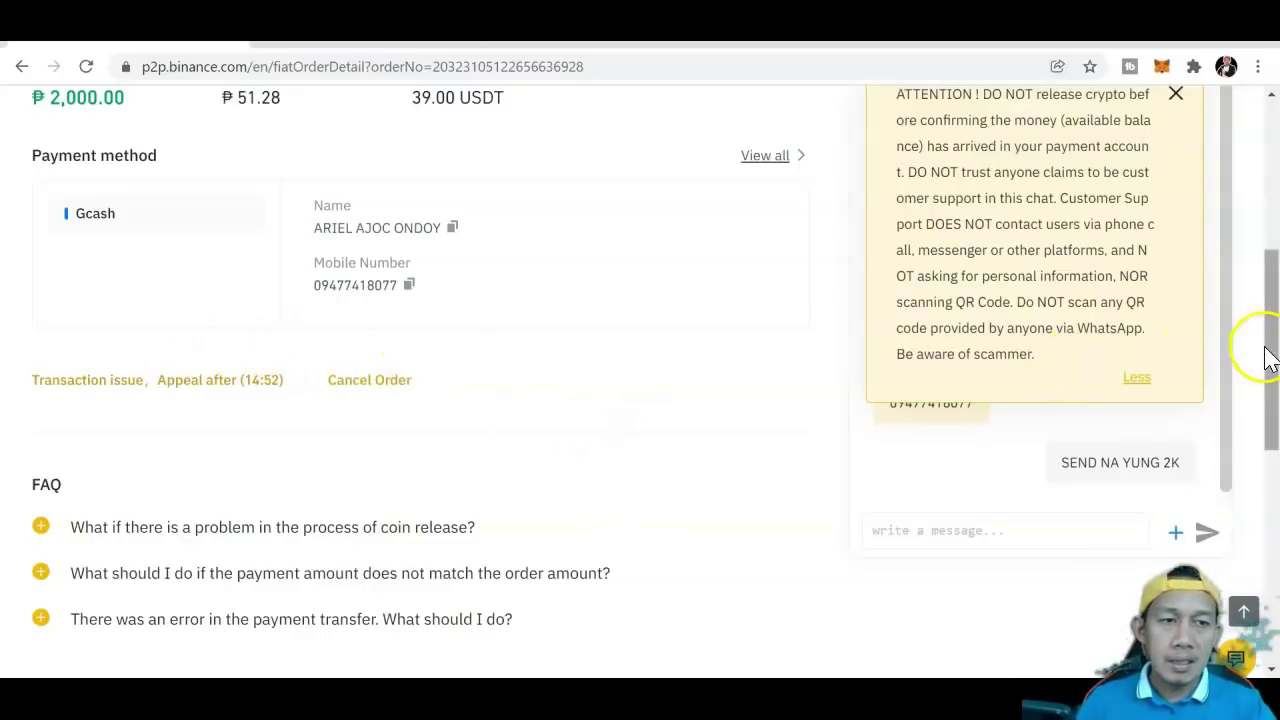
left_click(675, 525)
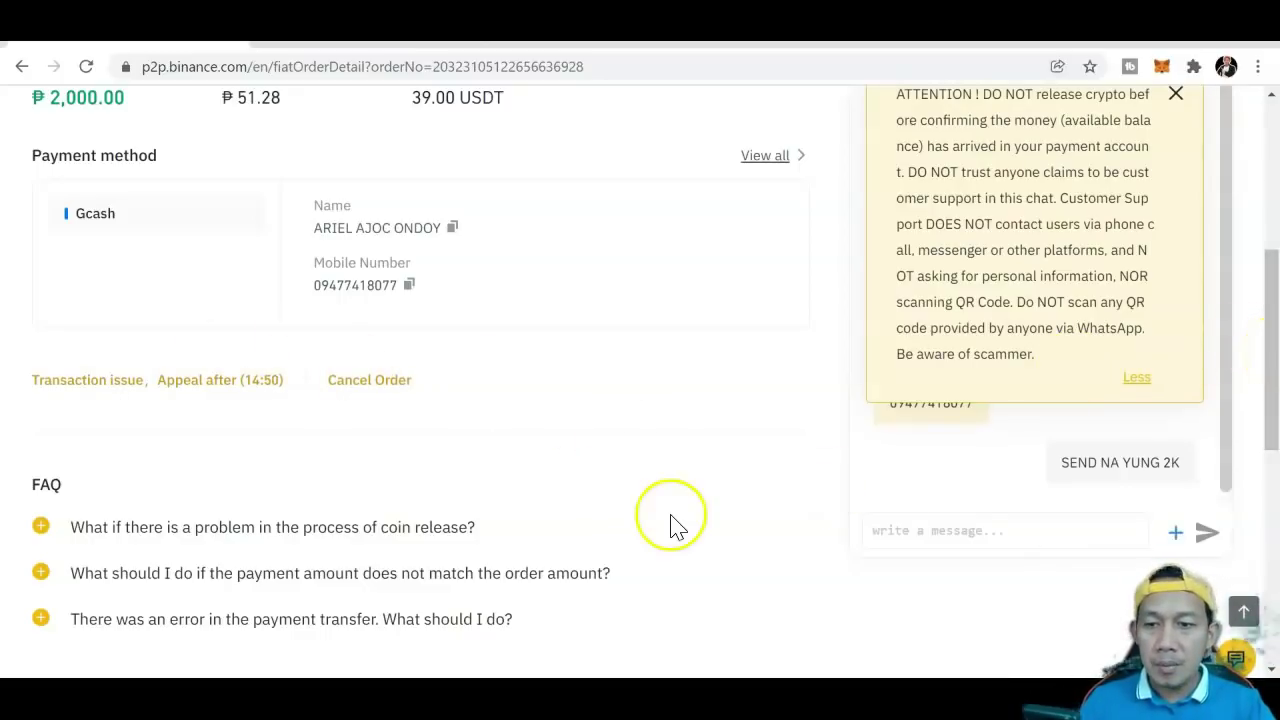
left_click(988, 518)
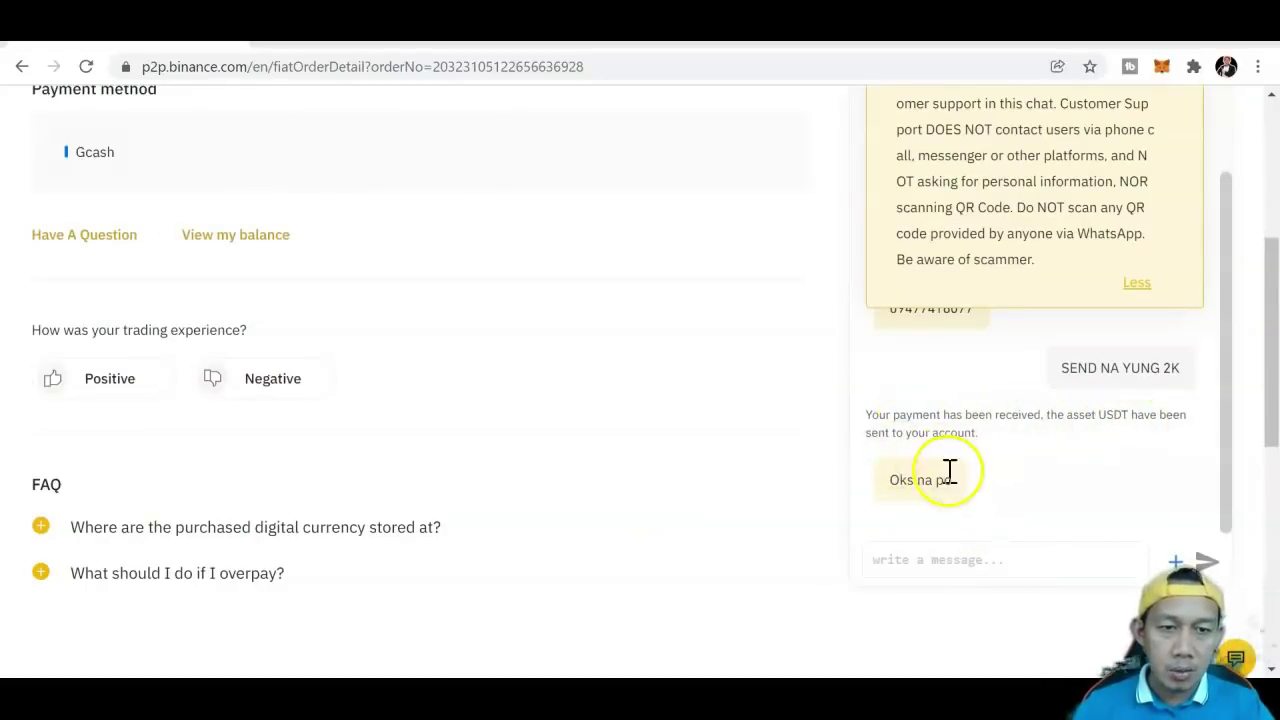
Review the P2P order page and open the wallet overview
left_click_drag(1226, 420, 1271, 256)
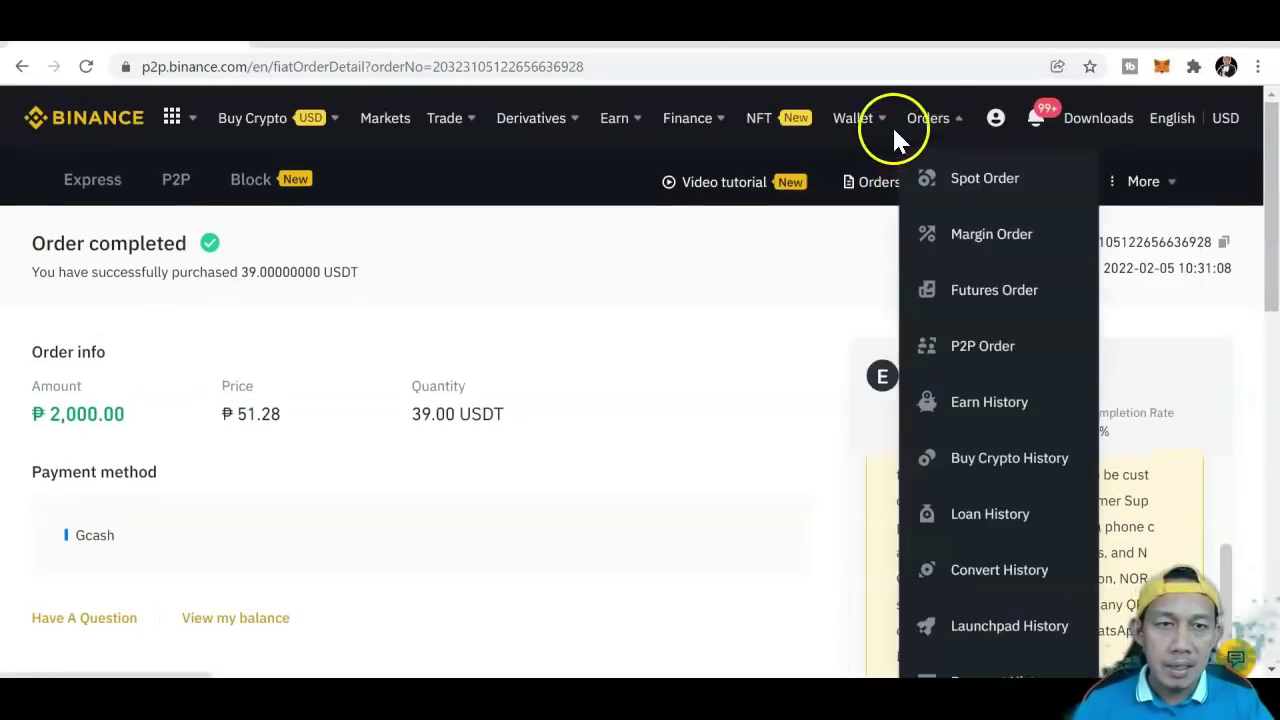
mouse_move(876, 128)
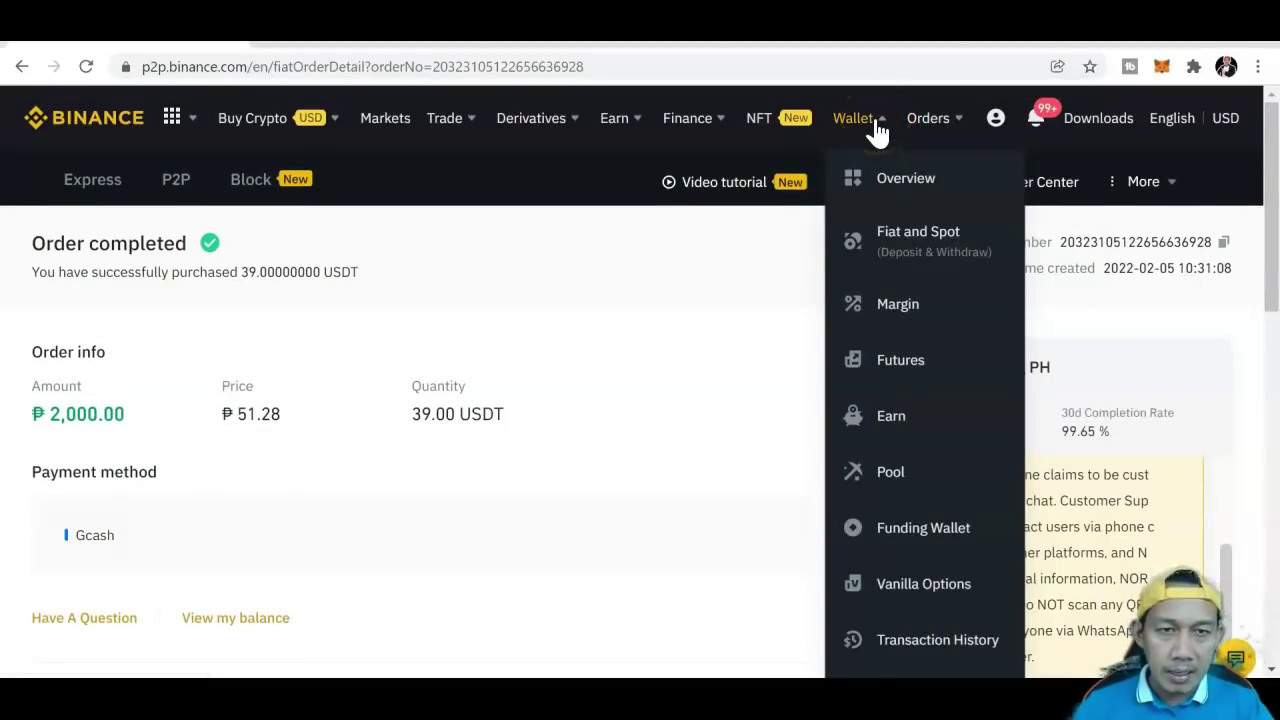
left_click(843, 126)
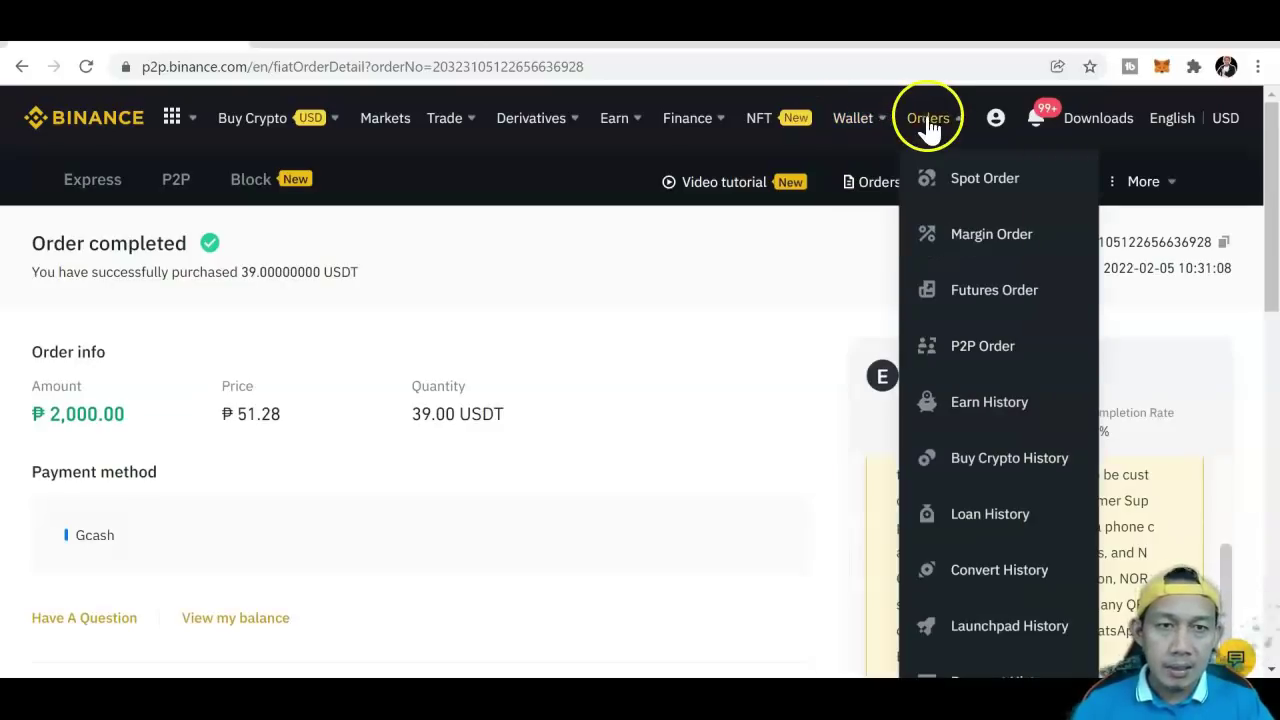
left_click(874, 180)
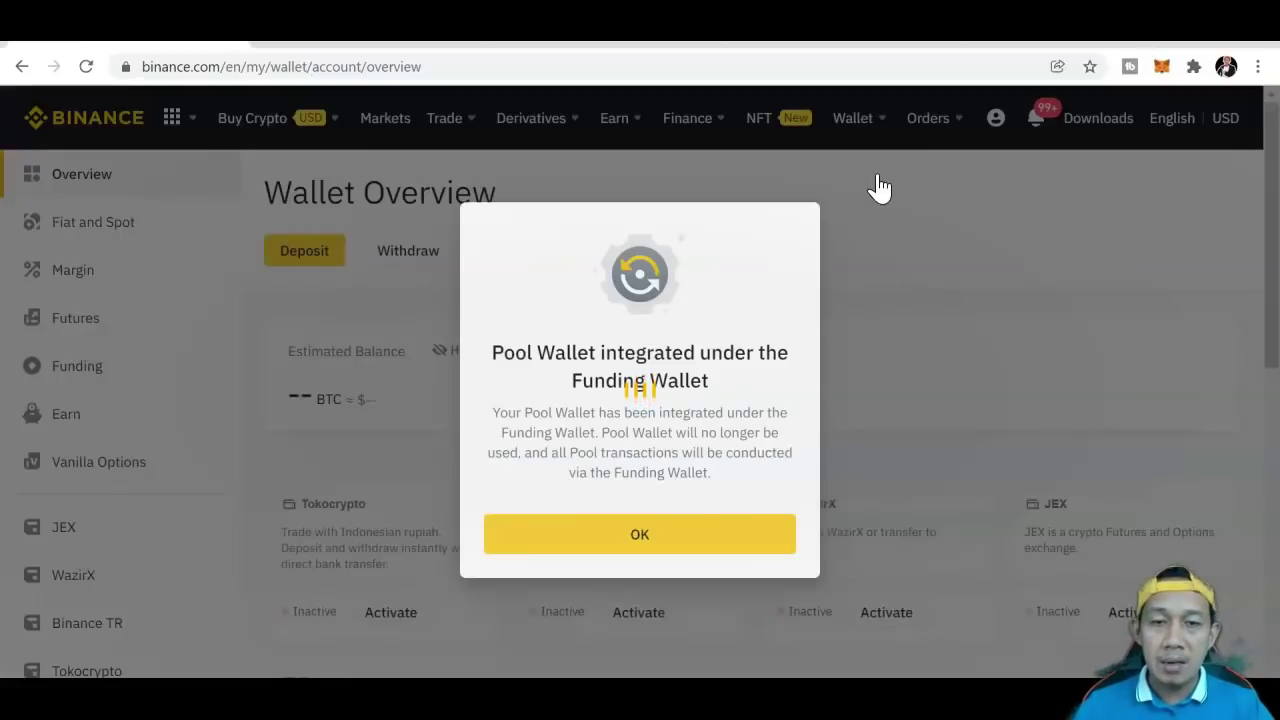
Dismiss the Pool Wallet integration notice and review the balances in the Fiat and Spot wallet
left_click(648, 537)
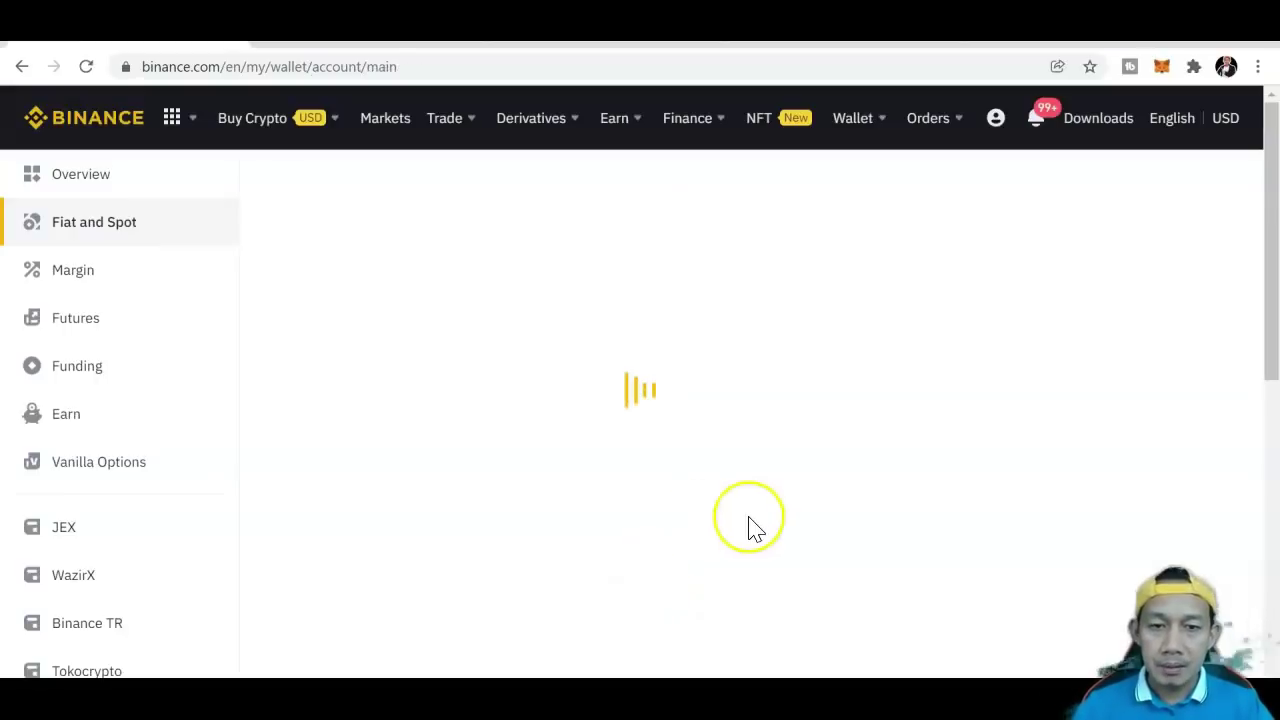
left_click_drag(1268, 129, 1275, 245)
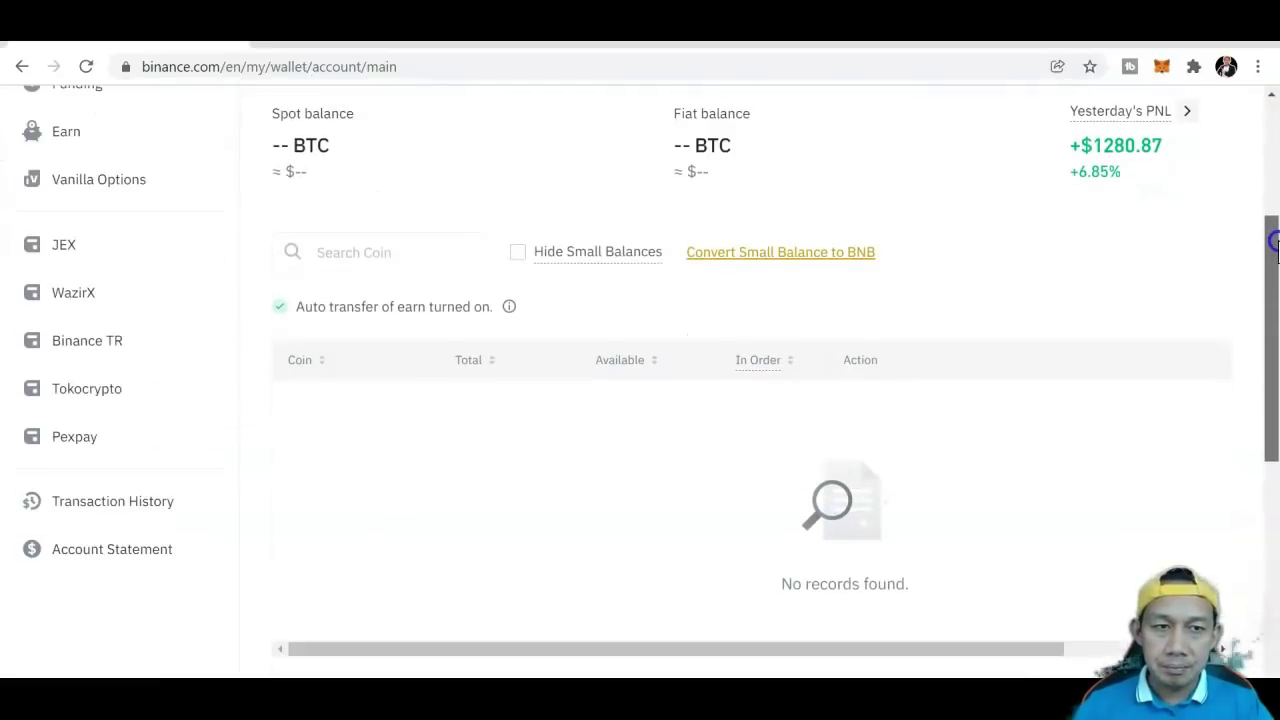
left_click_drag(1275, 175, 1273, 118)
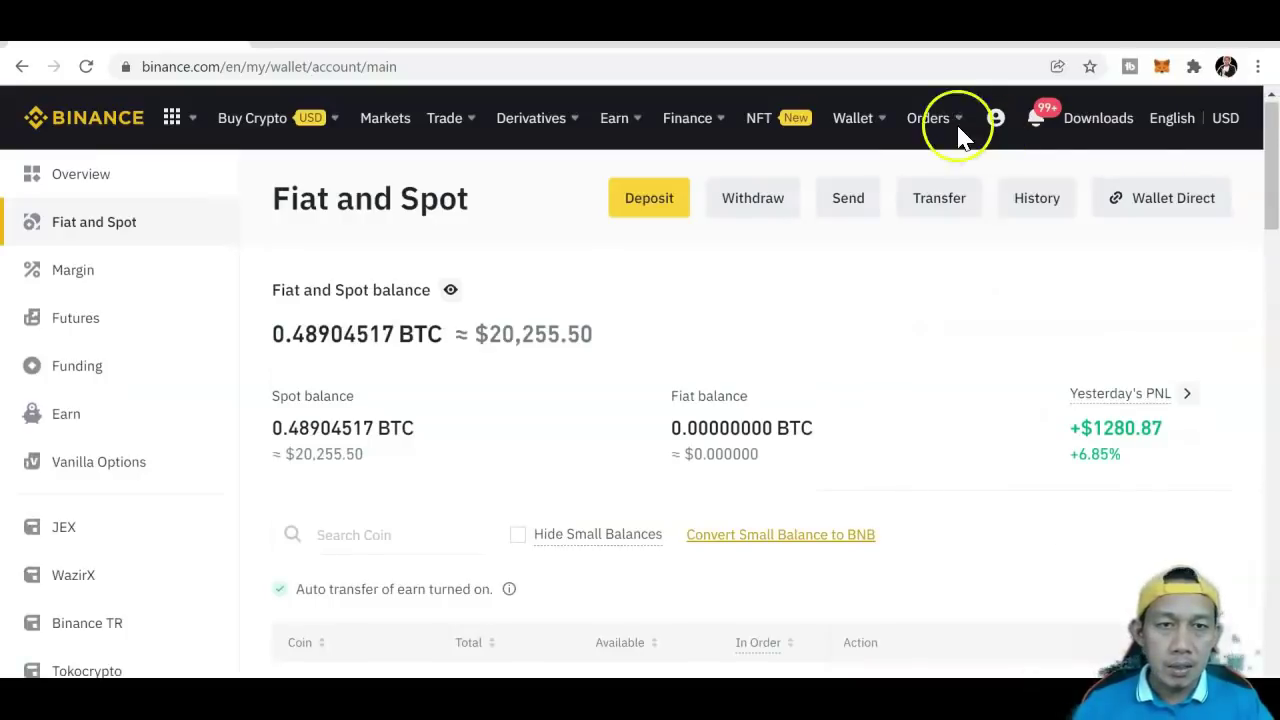
Open the Funding wallet, dismissing the Pool Wallet notice, and check the purchased USDT balance
left_click(862, 124)
left_click(900, 526)
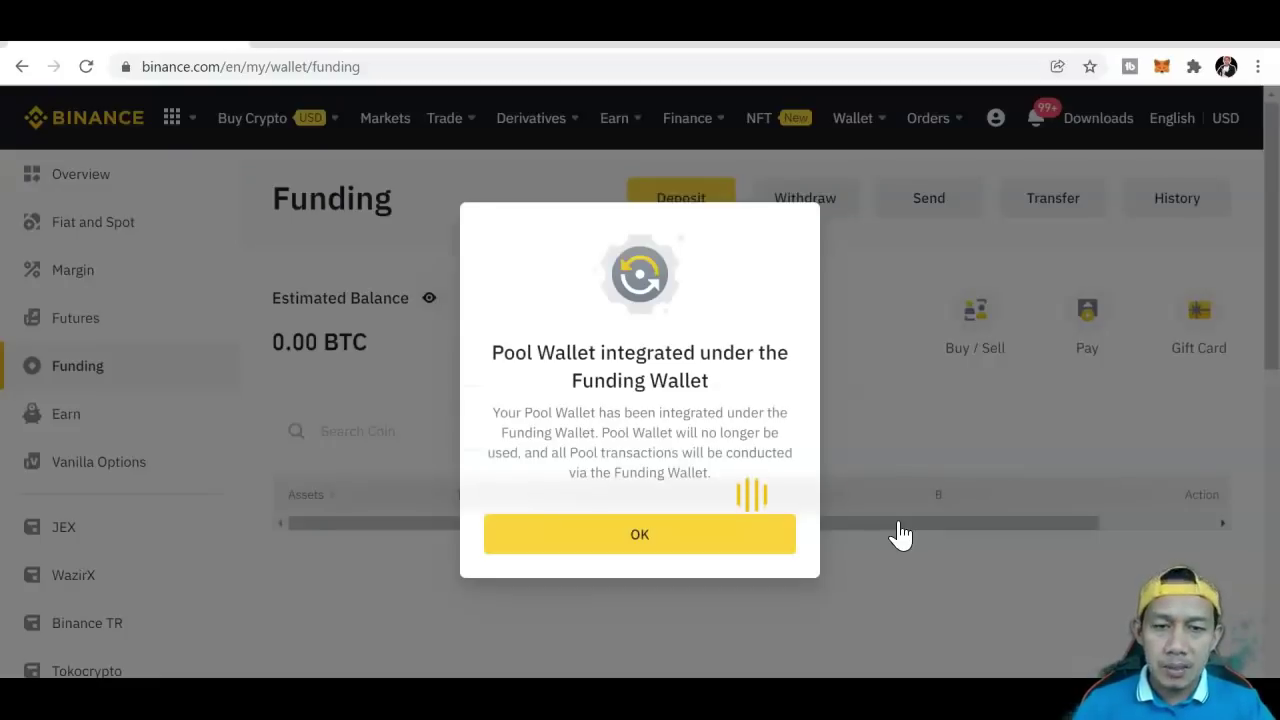
left_click(737, 549)
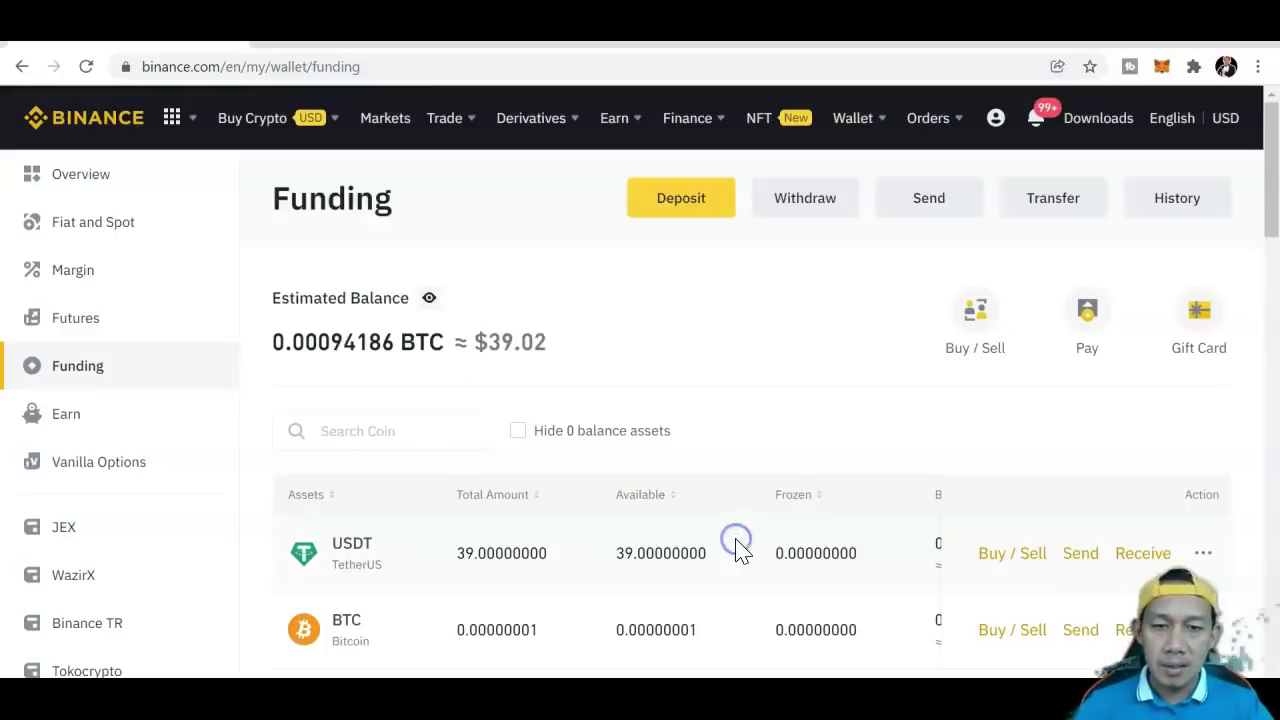
left_click_drag(1270, 215, 1270, 230)
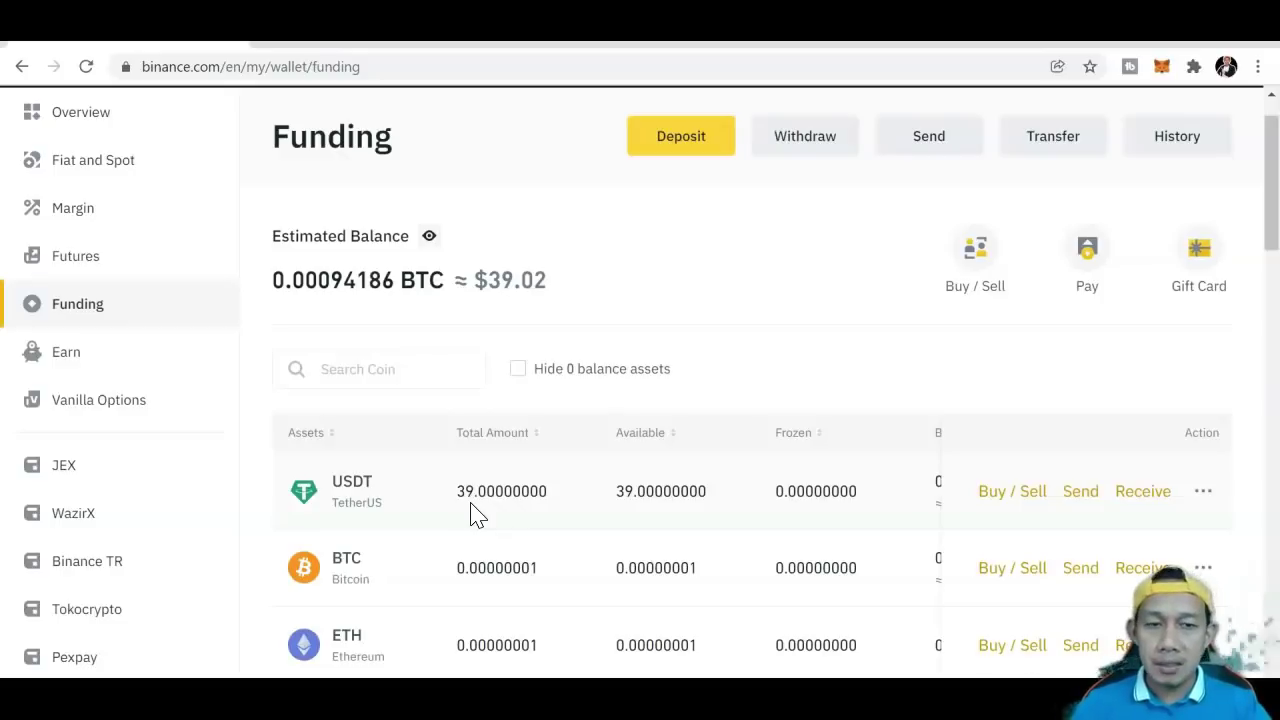
Transfer the maximum amount of 39 USDT from the Funding wallet to the Fiat and Spot wallet
left_click_drag(1271, 242, 1223, 234)
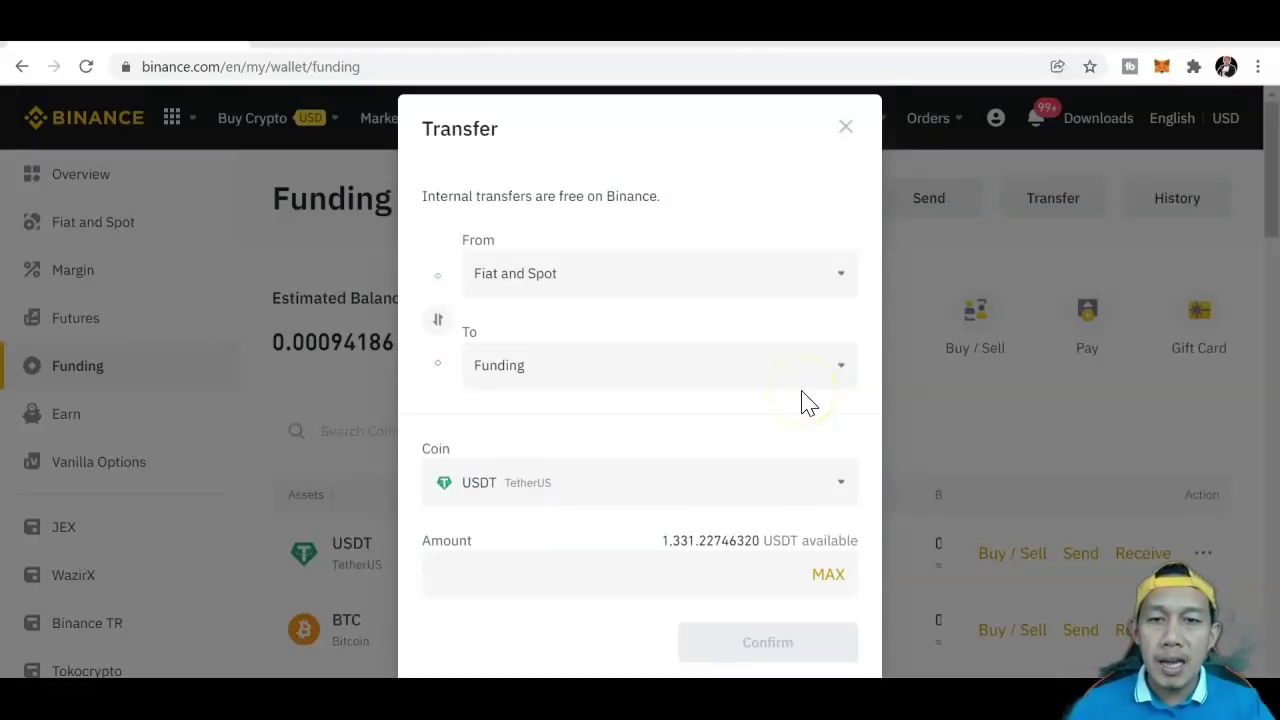
left_click(438, 320)
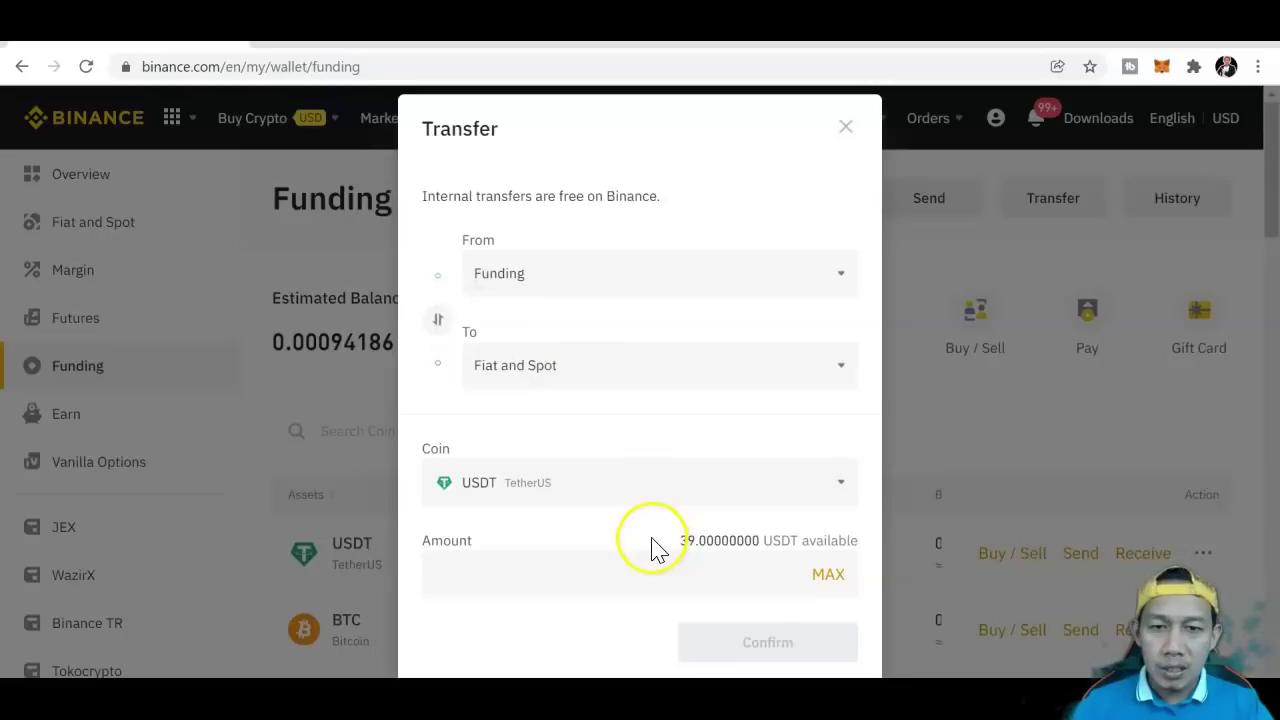
left_click(834, 590)
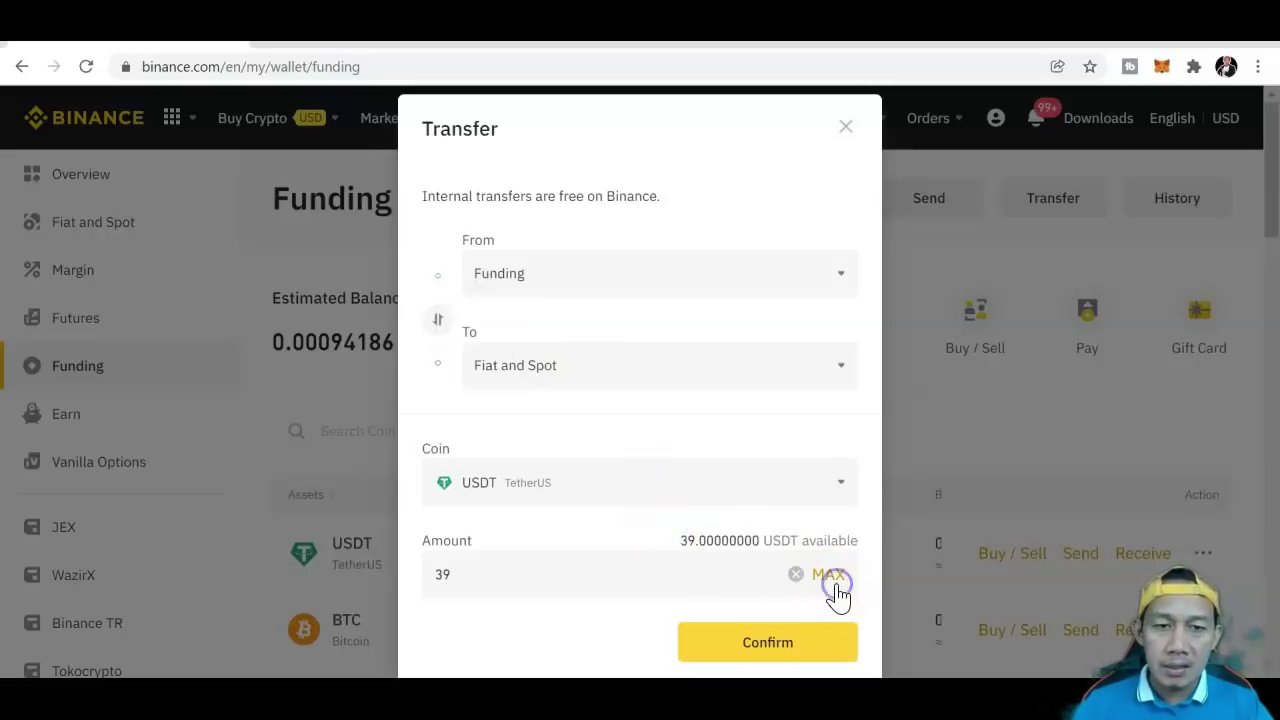
left_click(792, 645)
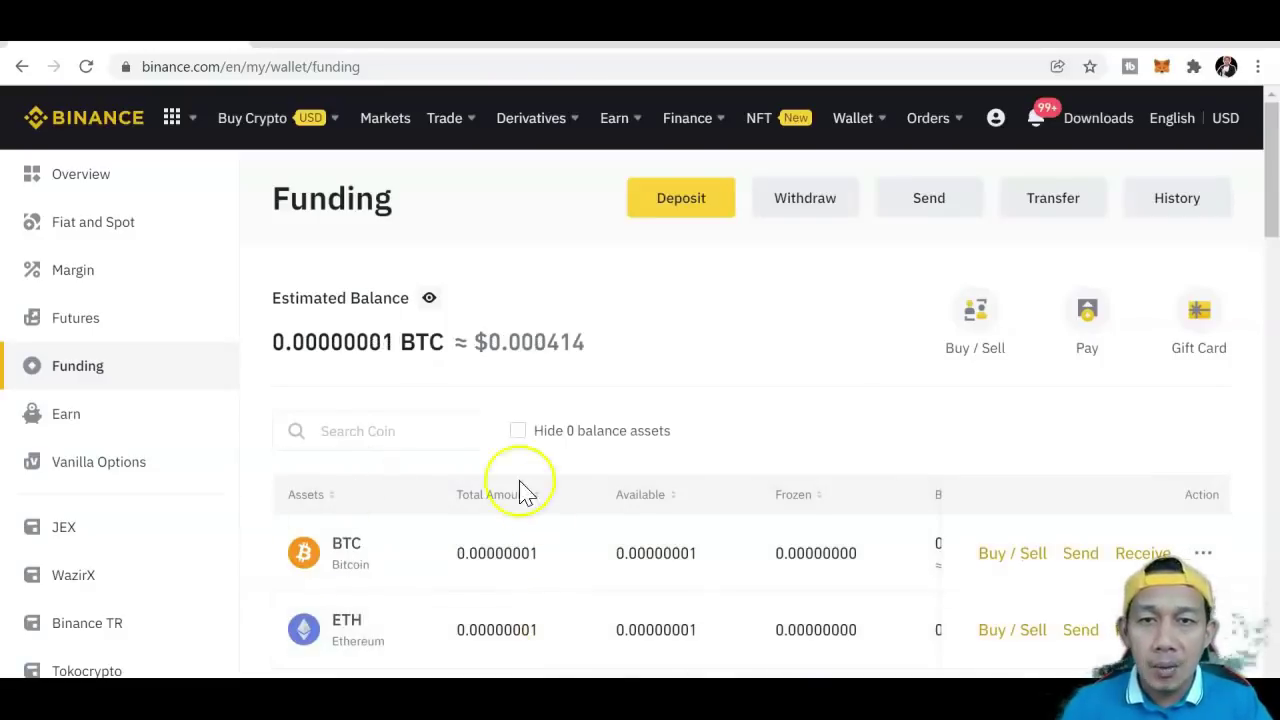
Open the Classic trading interface and look over the BTC/USDT trading page
mouse_move(594, 133)
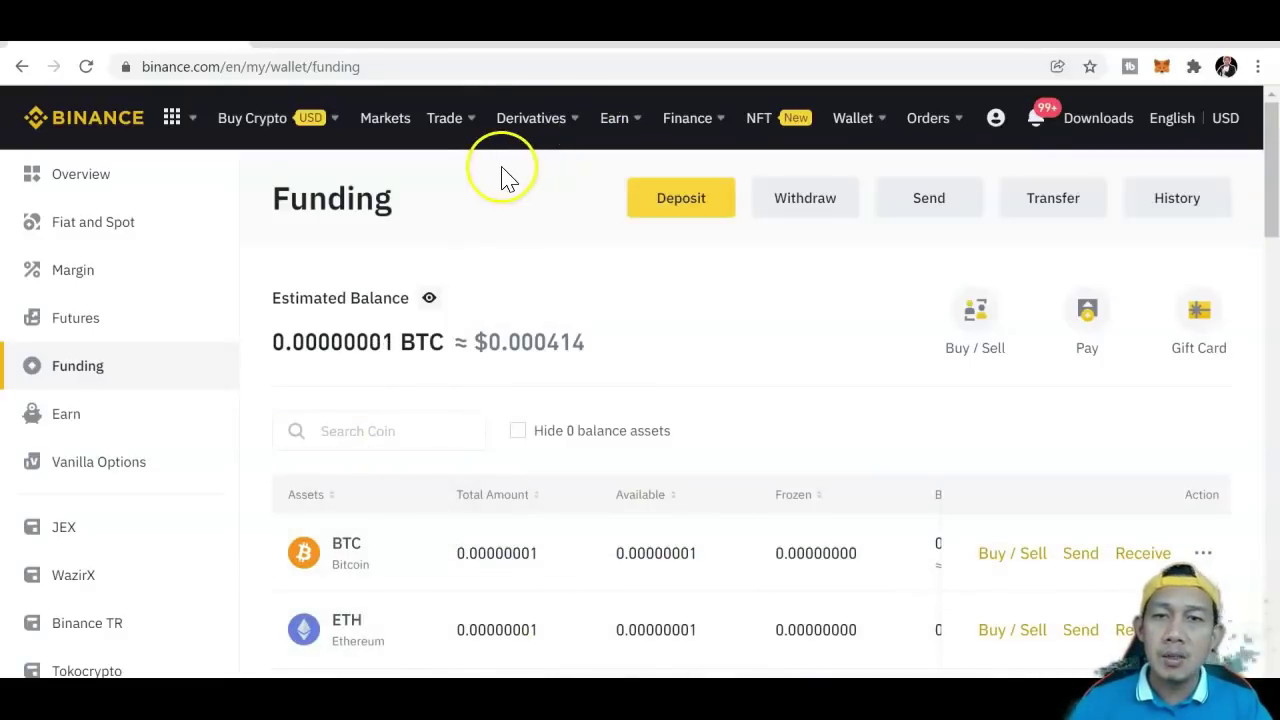
mouse_move(449, 123)
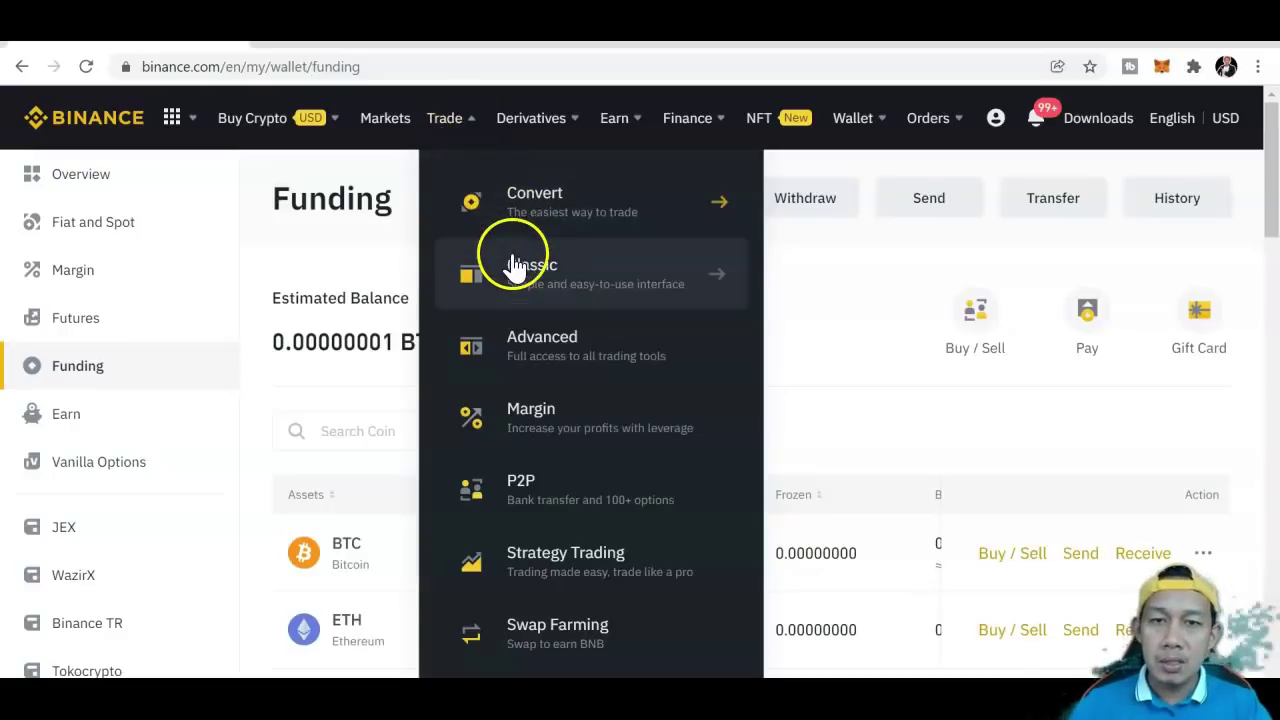
left_click(556, 295)
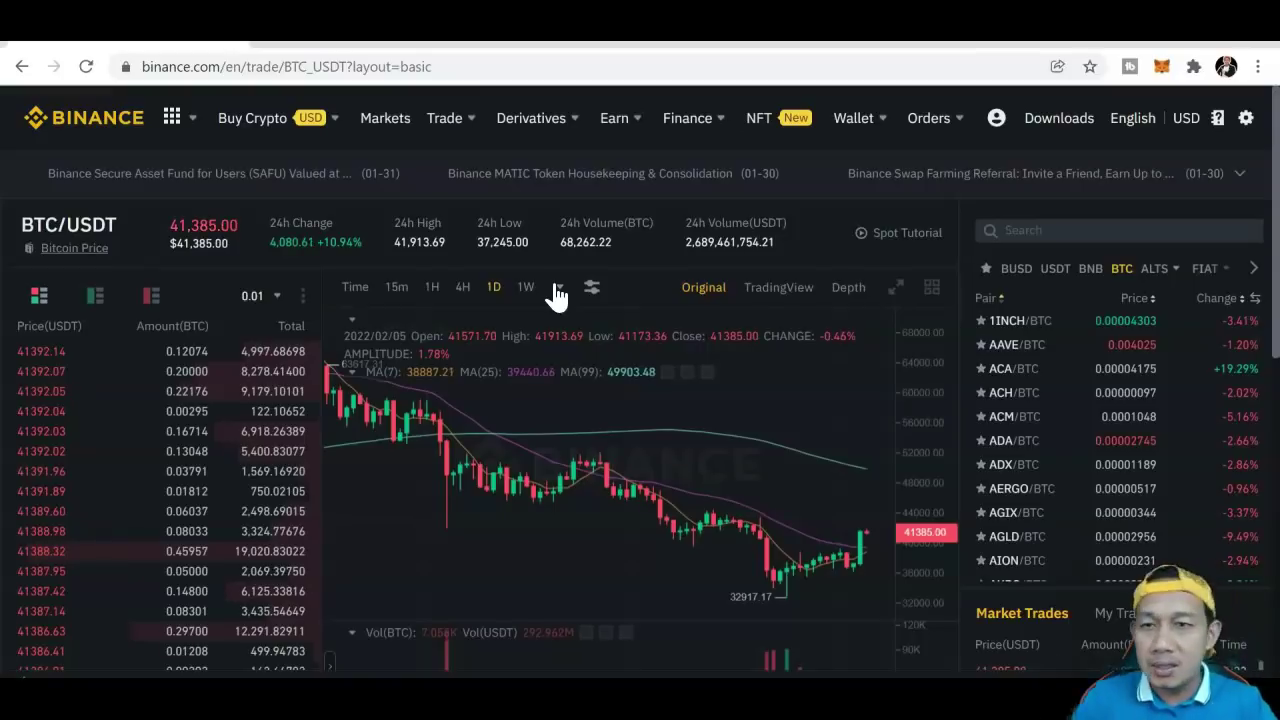
left_click(876, 232)
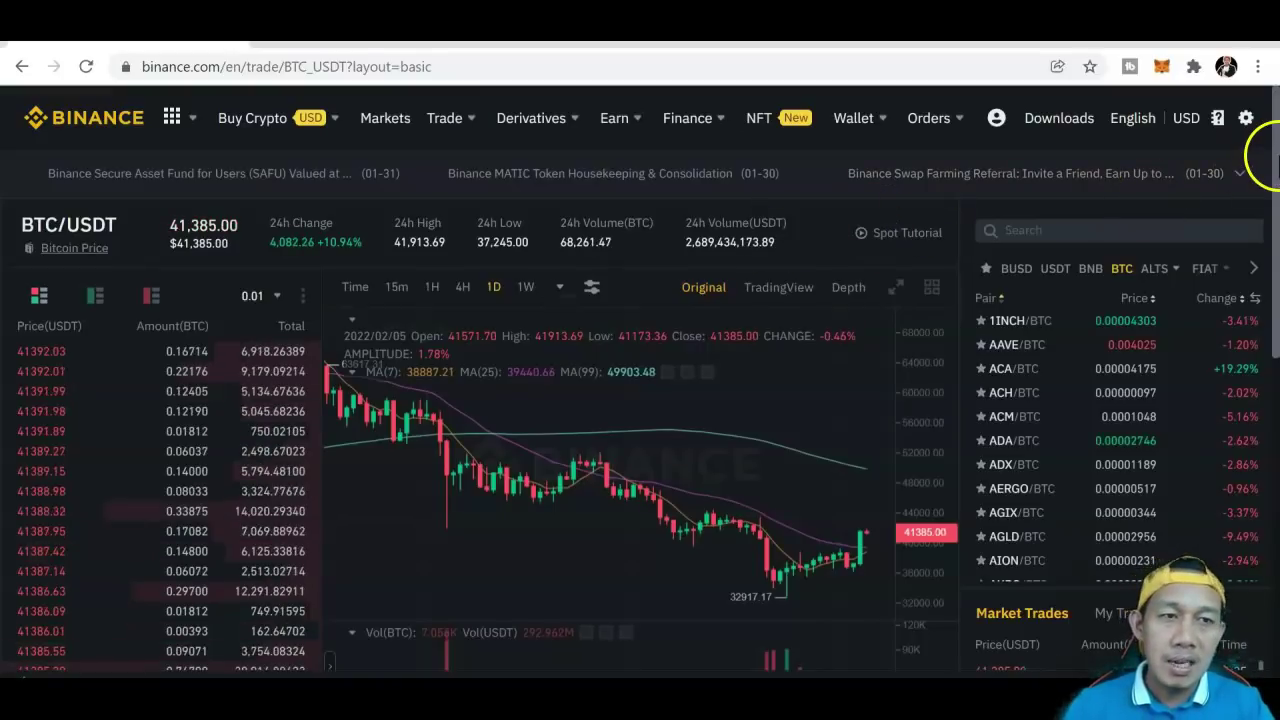
scroll(1276, 205, "down", 1)
left_click_drag(1276, 205, 1276, 125)
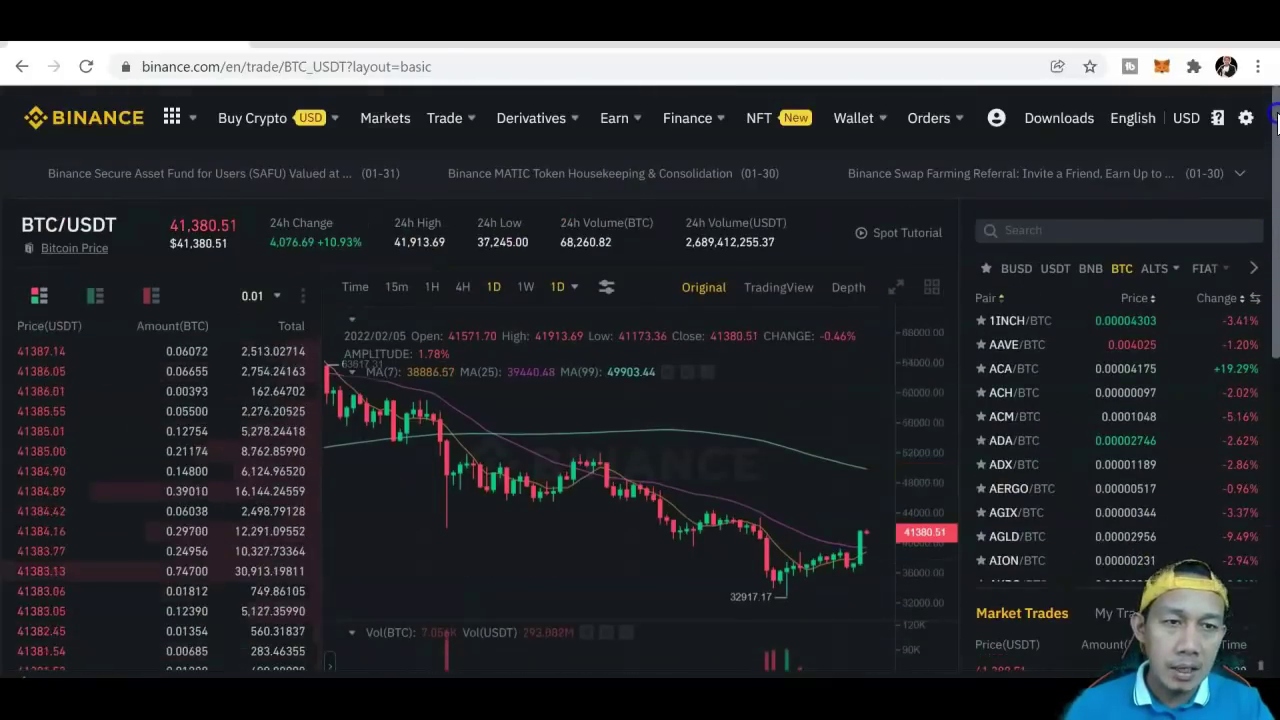
mouse_move(1246, 118)
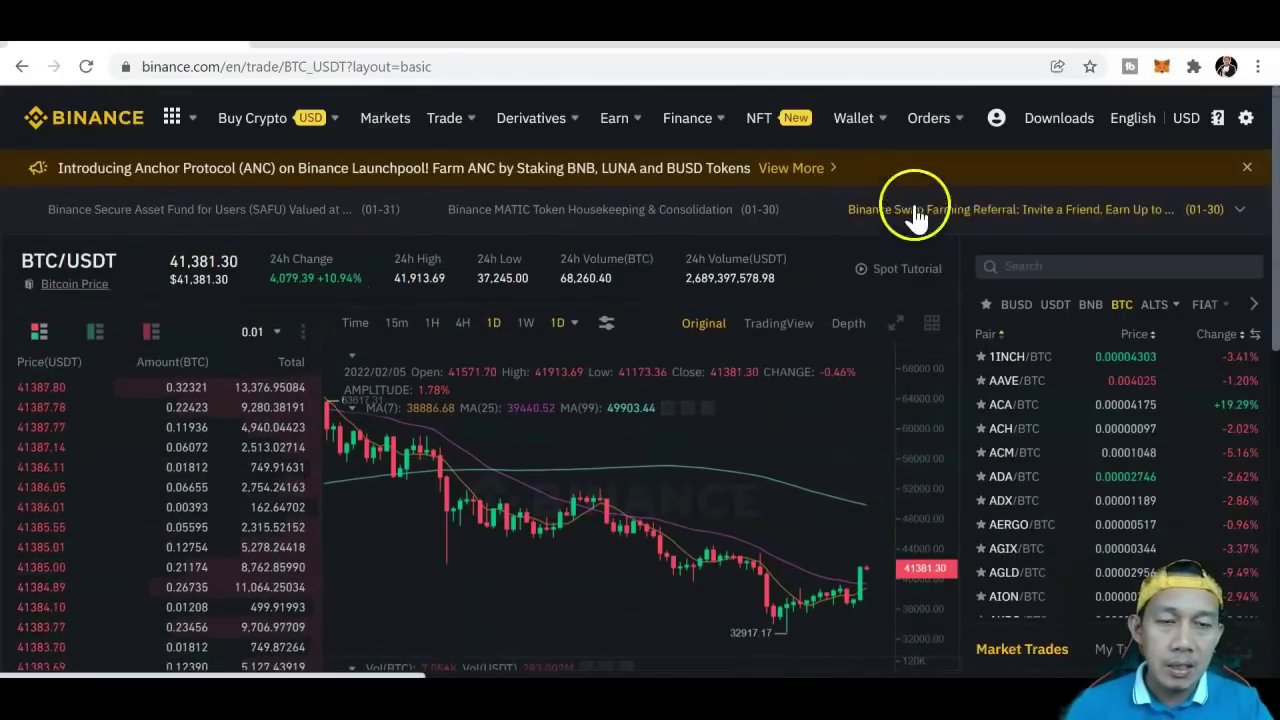
Search the trading pairs for FTT and open the FTT/USDT pair
left_click(1015, 270)
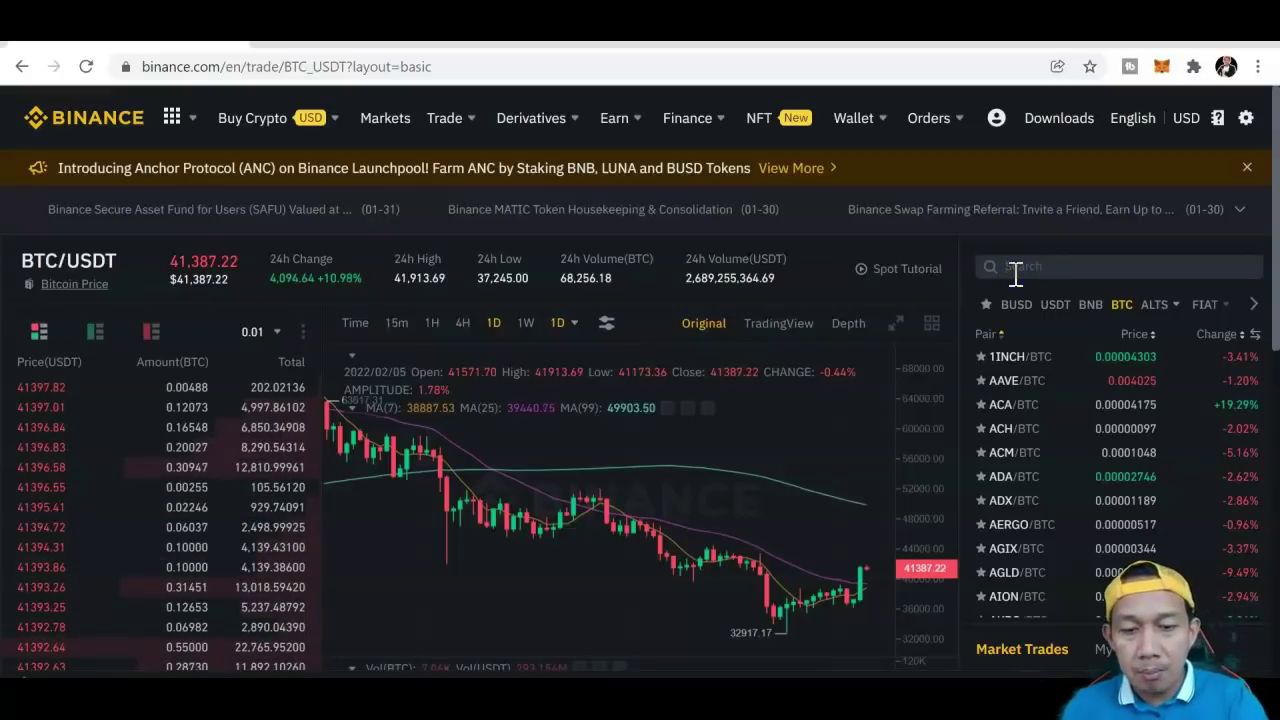
left_click(1015, 268)
type("FTT")
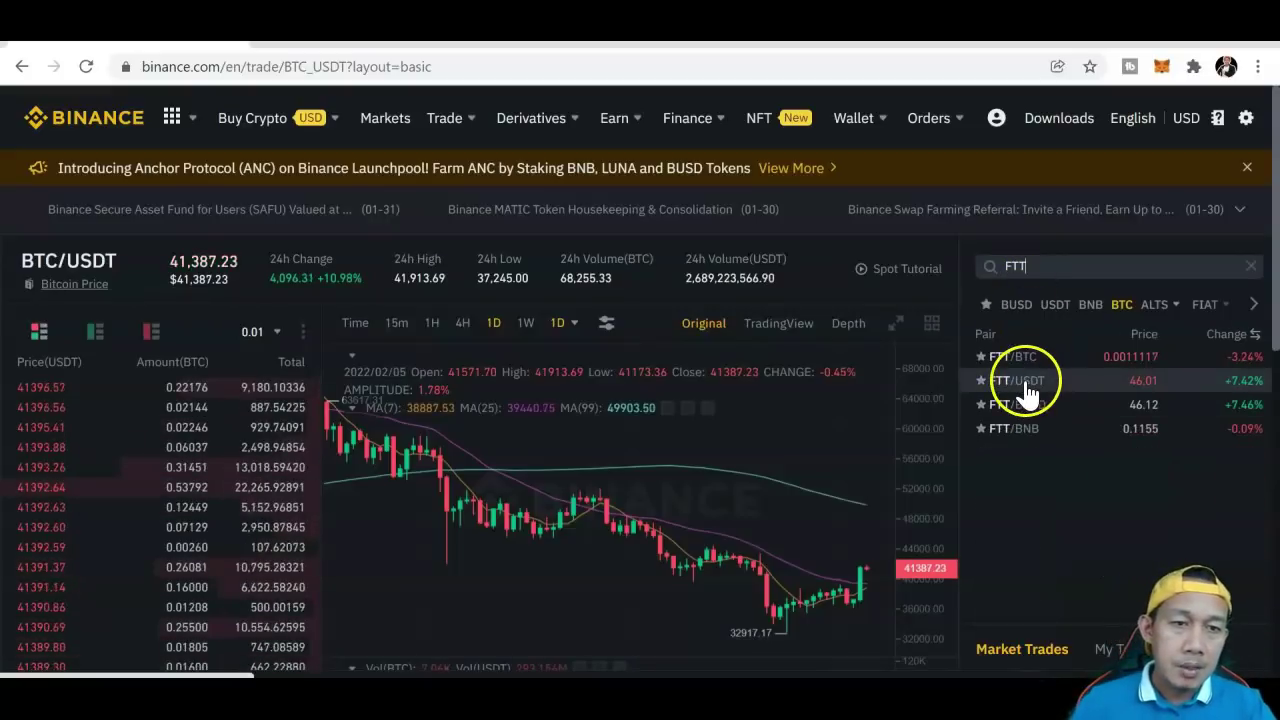
left_click(1028, 392)
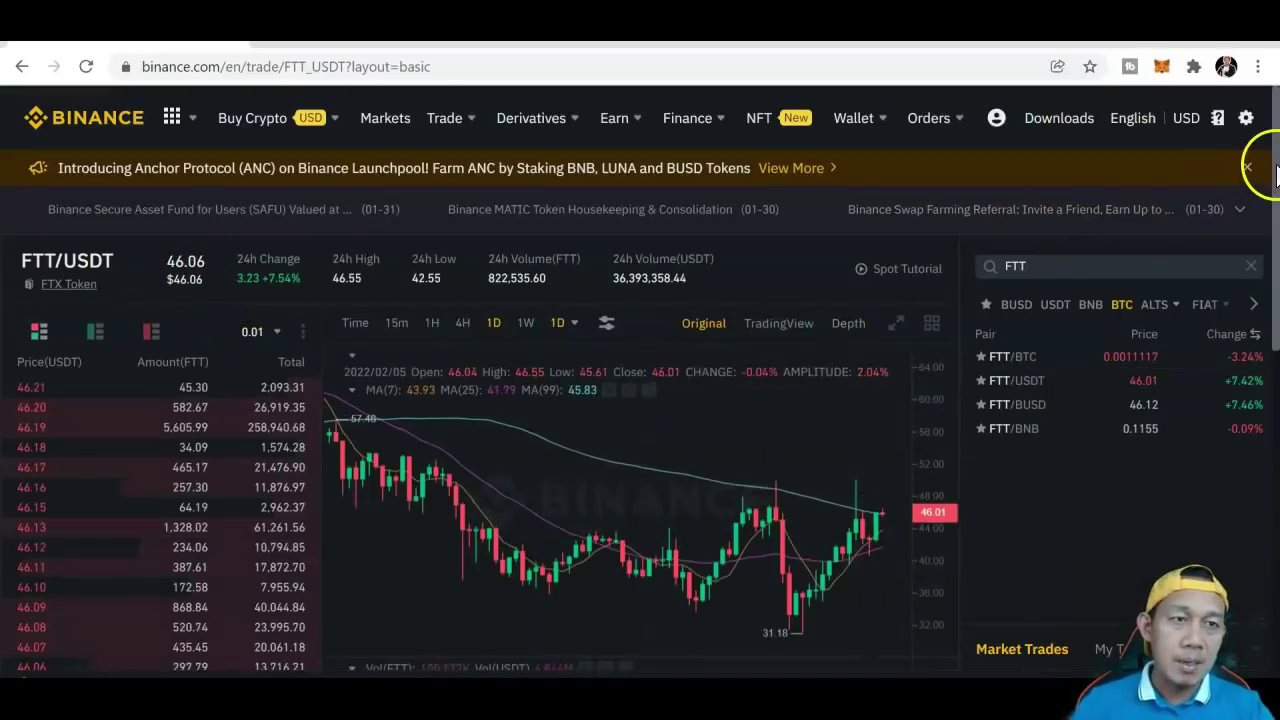
Set the total of the FTT limit buy order to 39 USDT
left_click_drag(1275, 175, 1273, 400)
scroll(1275, 420, "down", 2)
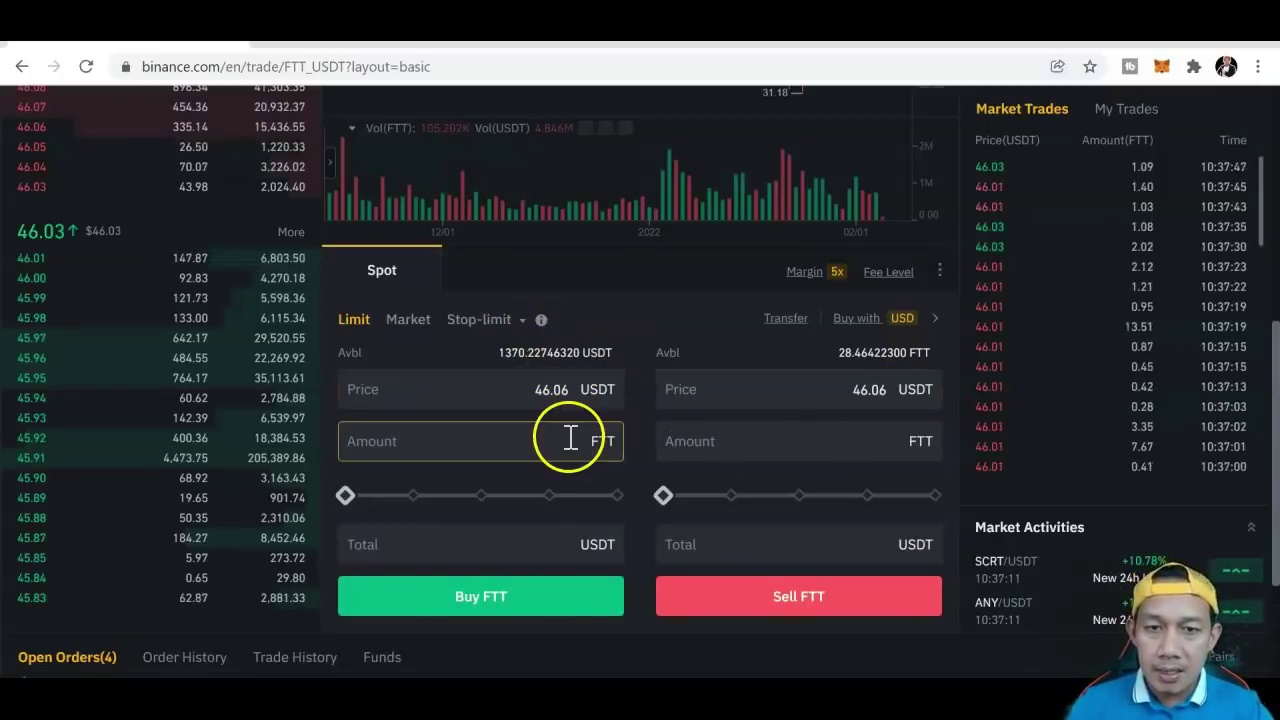
left_click(504, 549)
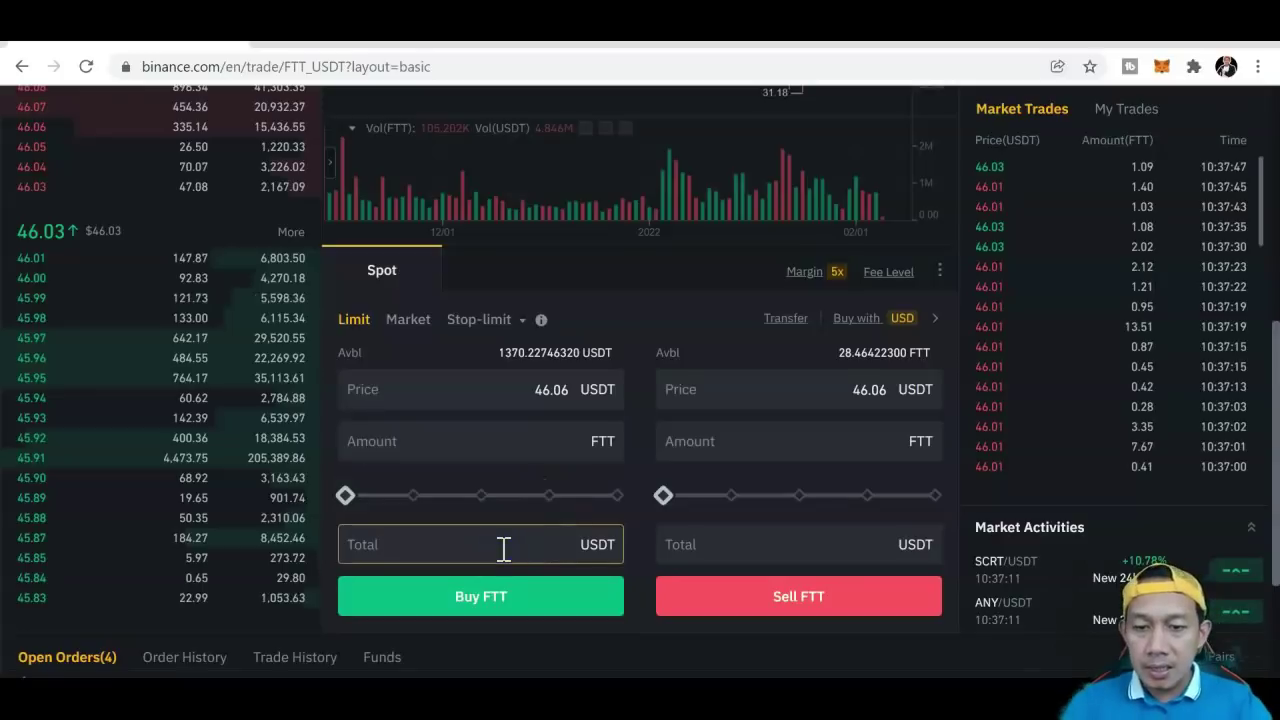
type("39")
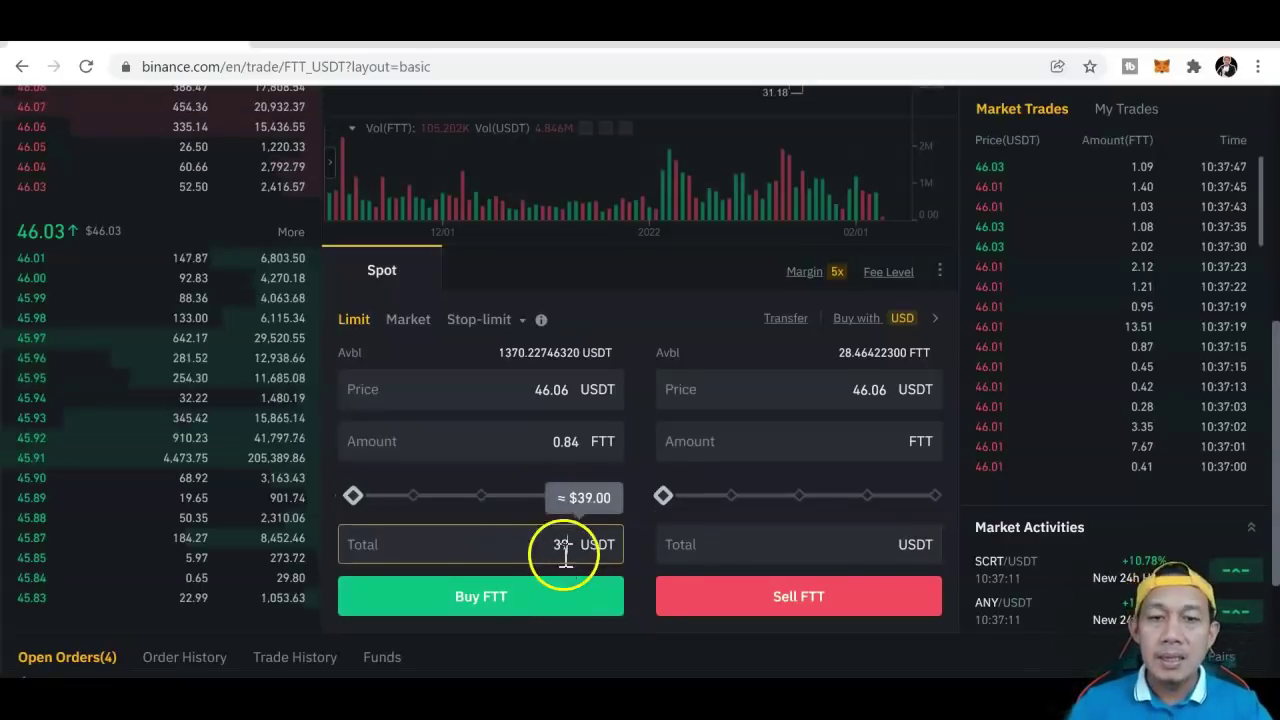
Set the price of the FTT limit buy order to 46.03 USDT
left_click(575, 447)
left_click(562, 450)
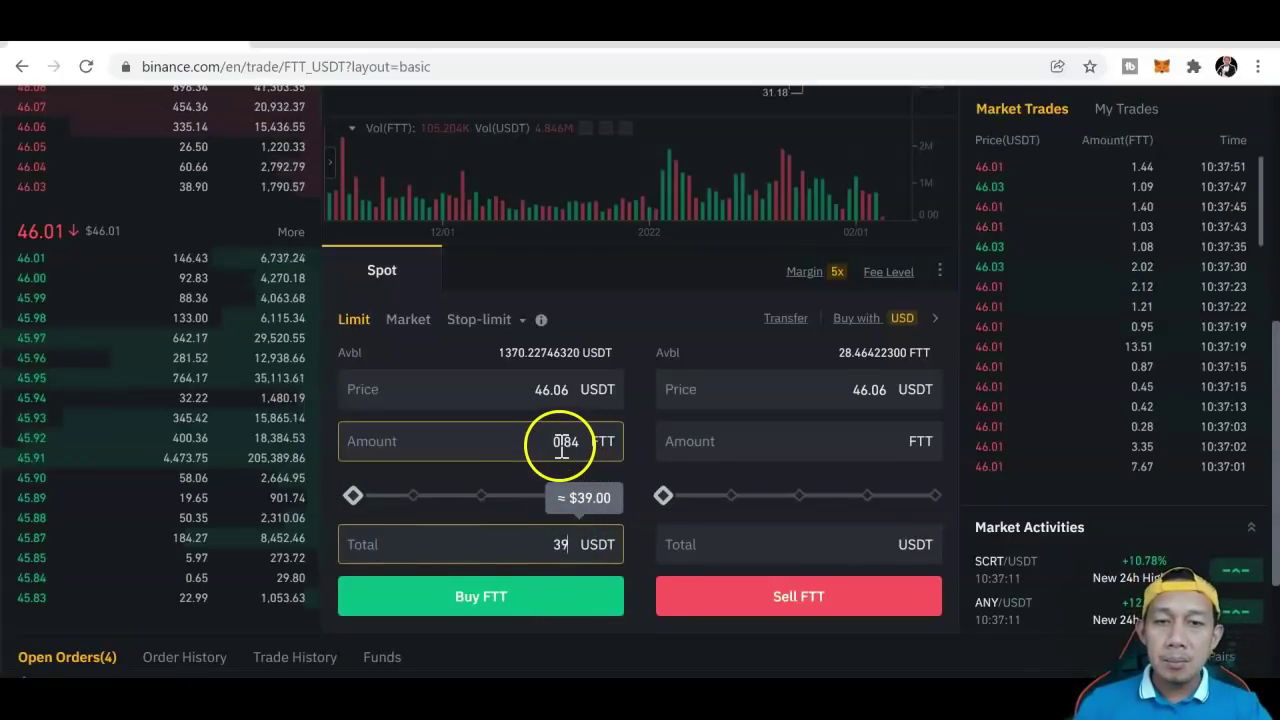
left_click(562, 408)
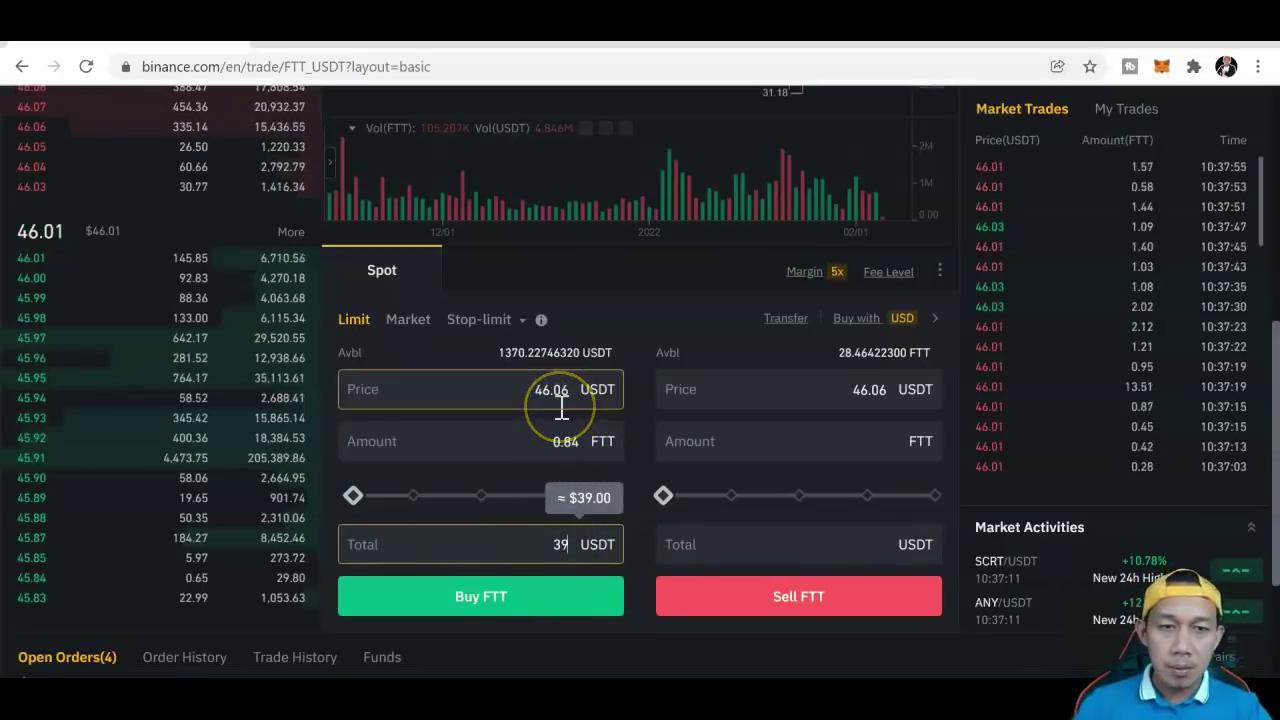
left_click(505, 540)
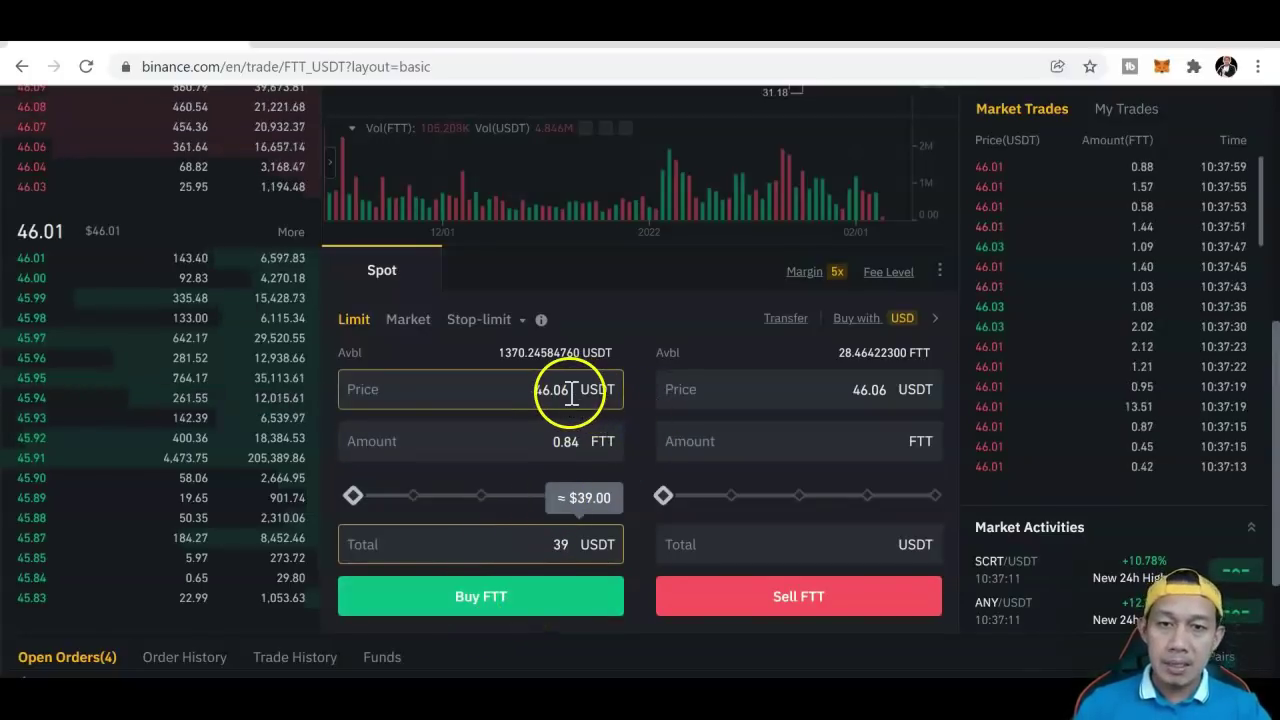
key("BackSpace")
type("3")
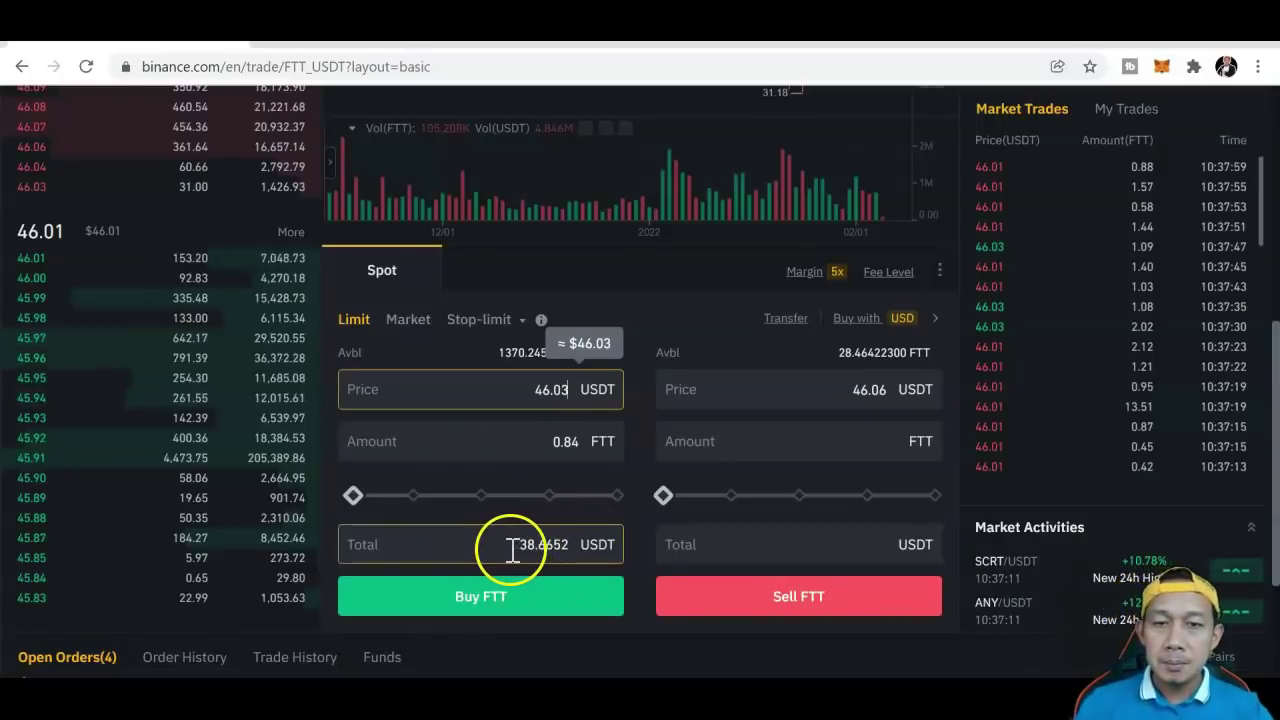
Set the total of the FTT limit buy order to 39 USDT and submit the order
left_click_drag(351, 497, 595, 500)
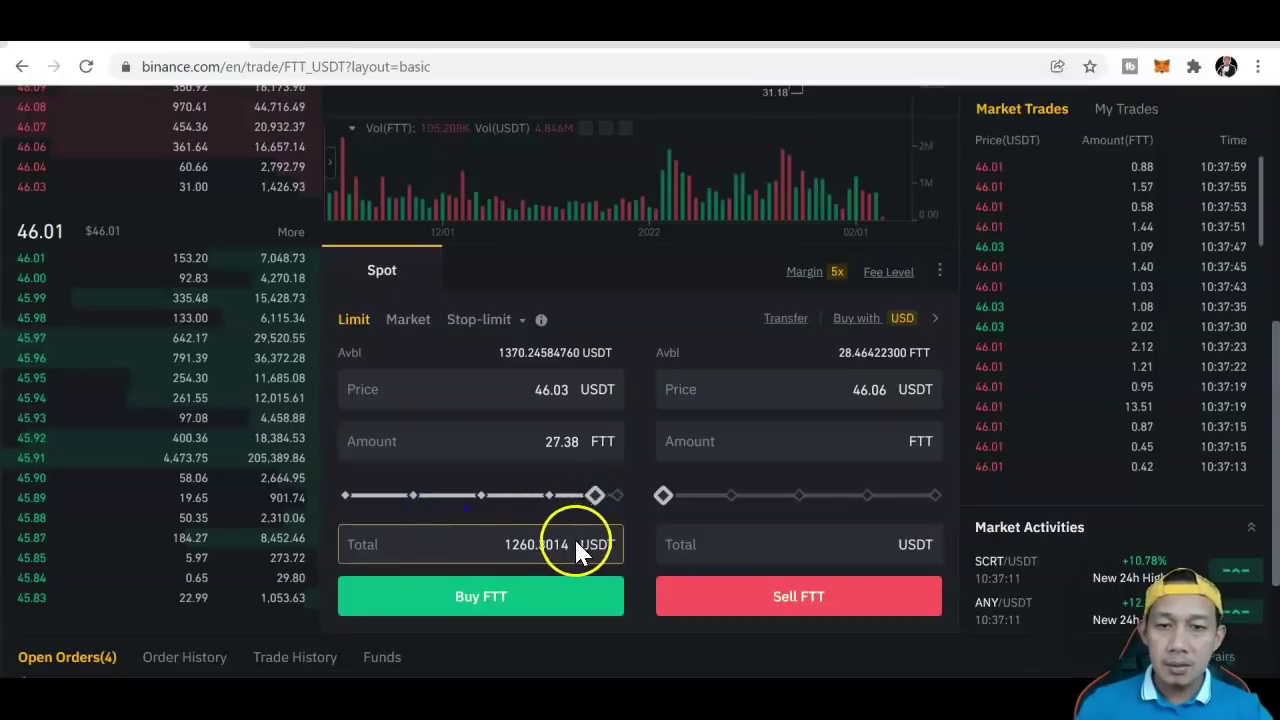
left_click_drag(554, 545, 567, 545)
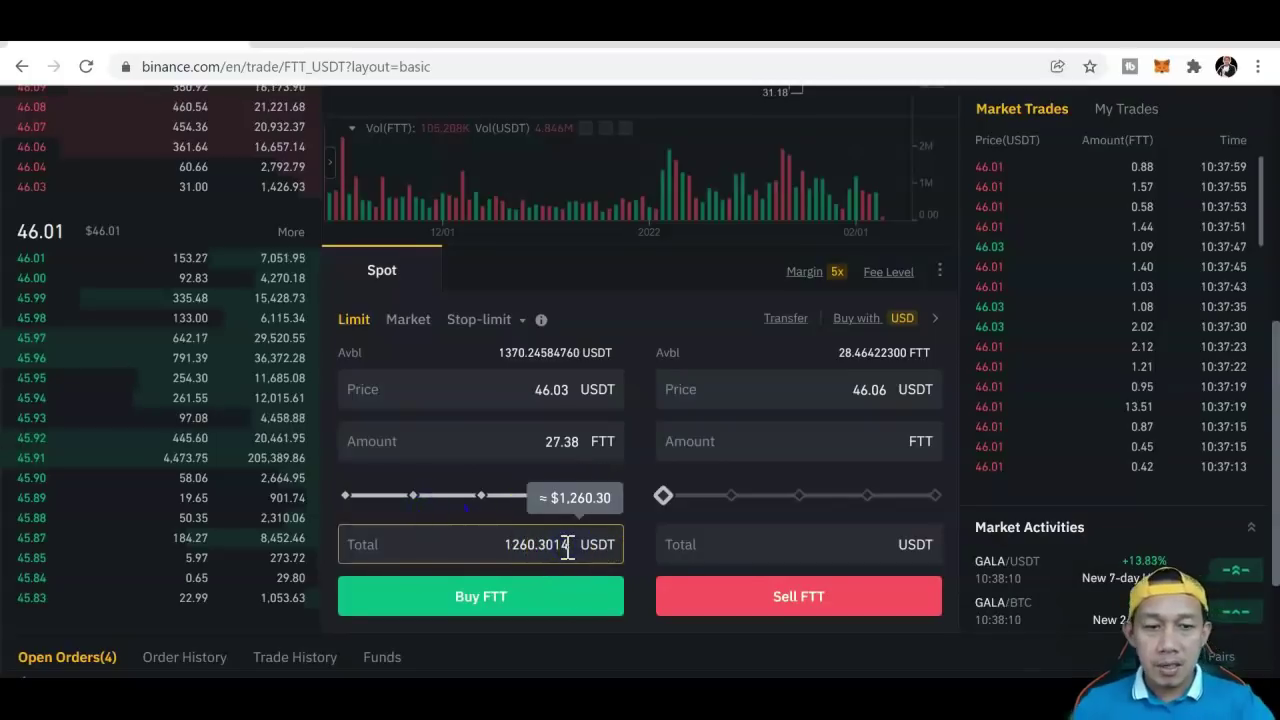
key("BackSpace")
key("BackSpace")
key("BackSpace")
key("BackSpace")
key("BackSpace")
key("BackSpace")
key("BackSpace")
key("BackSpace")
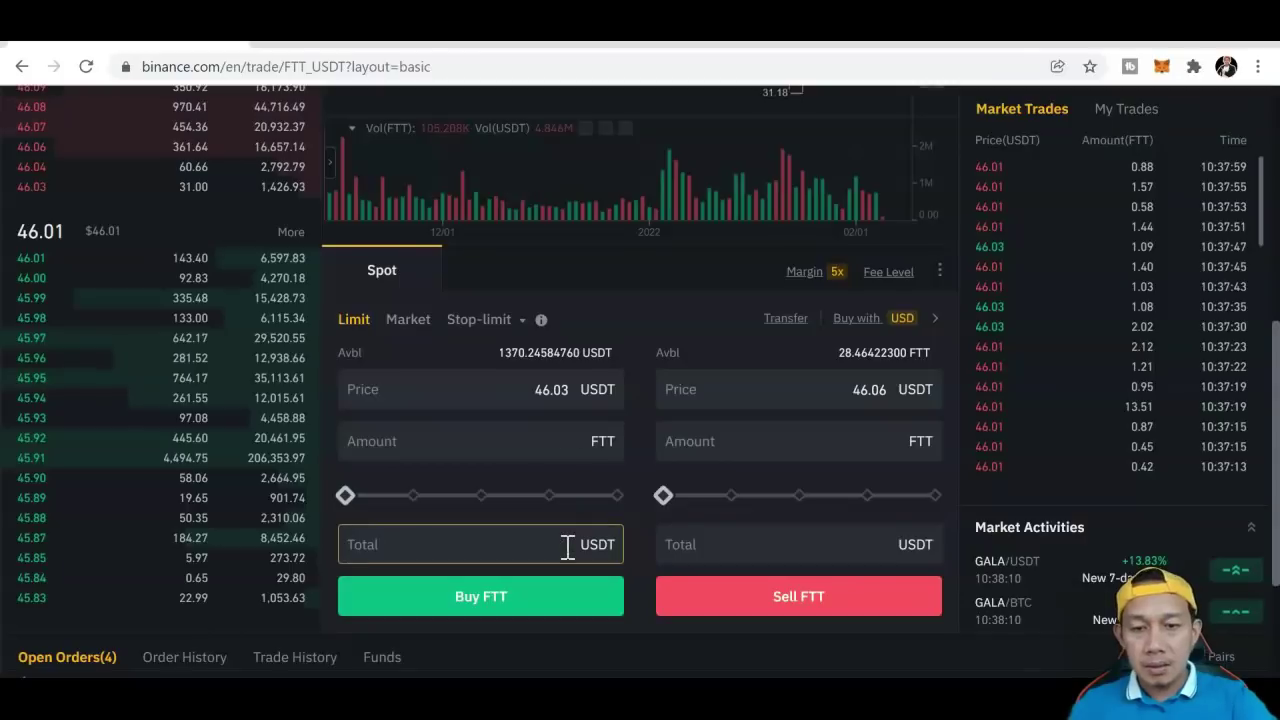
type("39")
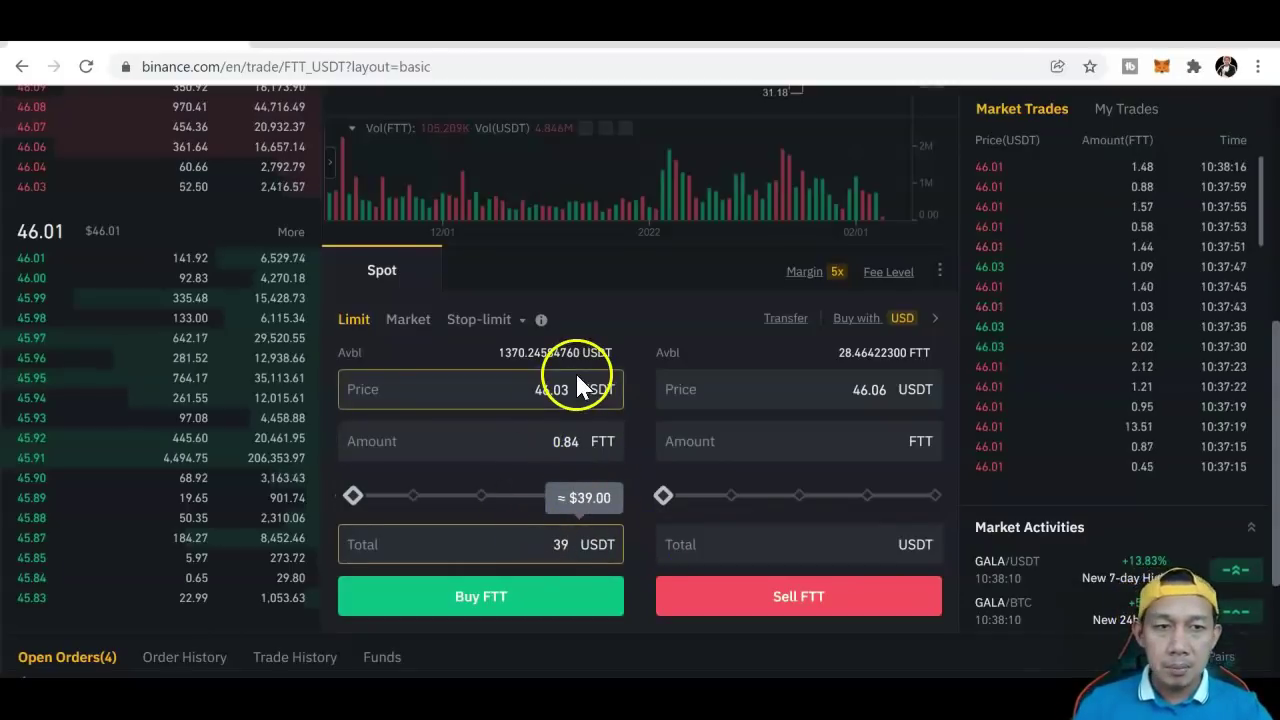
left_click(466, 600)
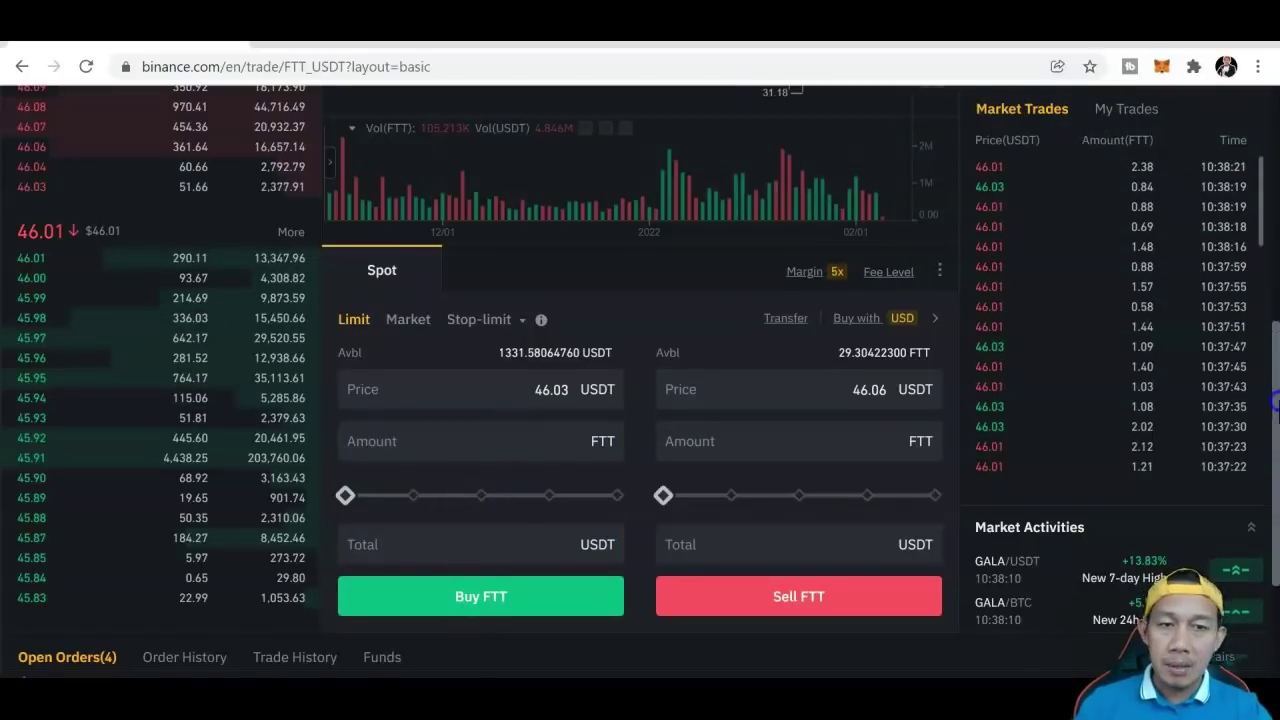
Open the trade history below the order form and check the FTT/USDT buy
scroll(1271, 429, "down", 3)
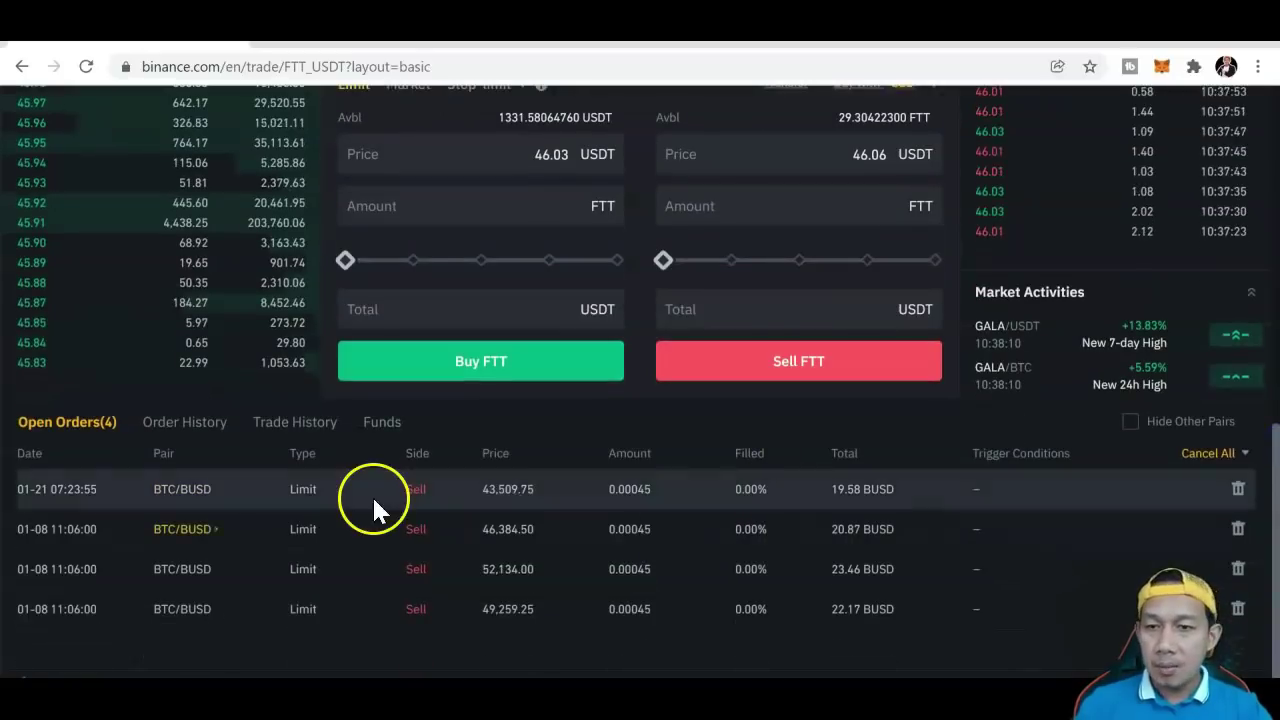
left_click(292, 423)
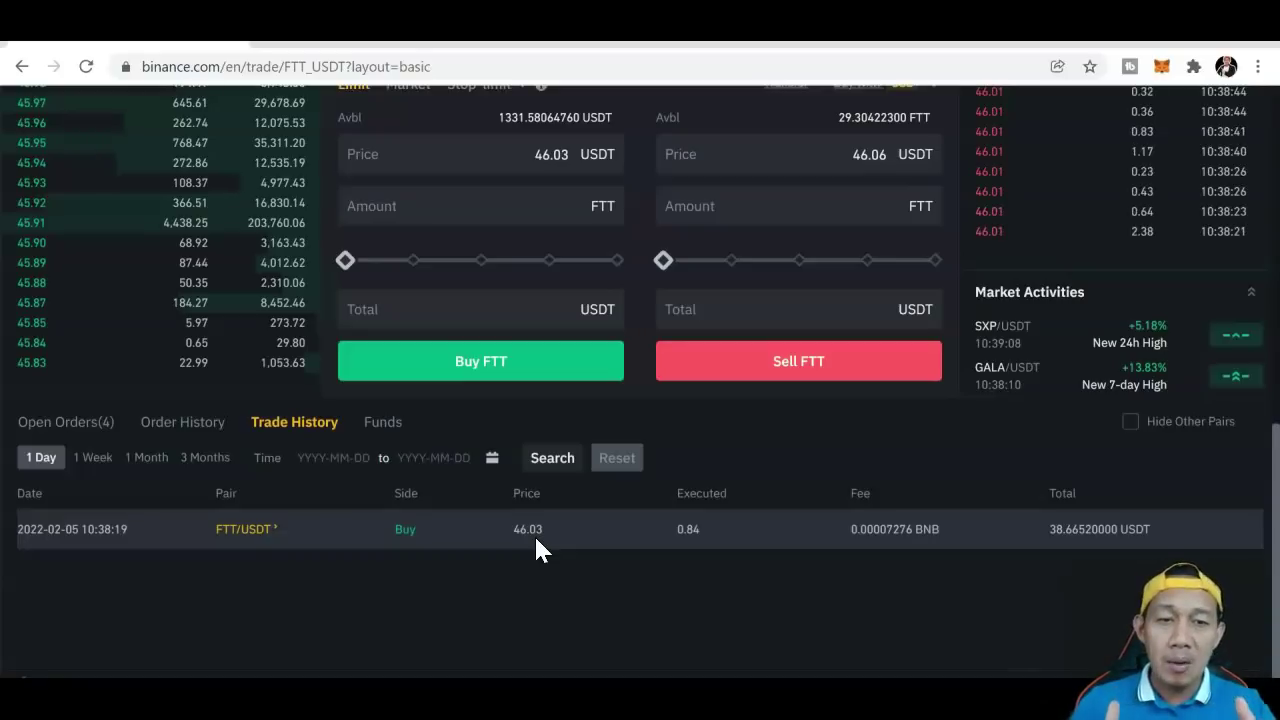
left_click(737, 470)
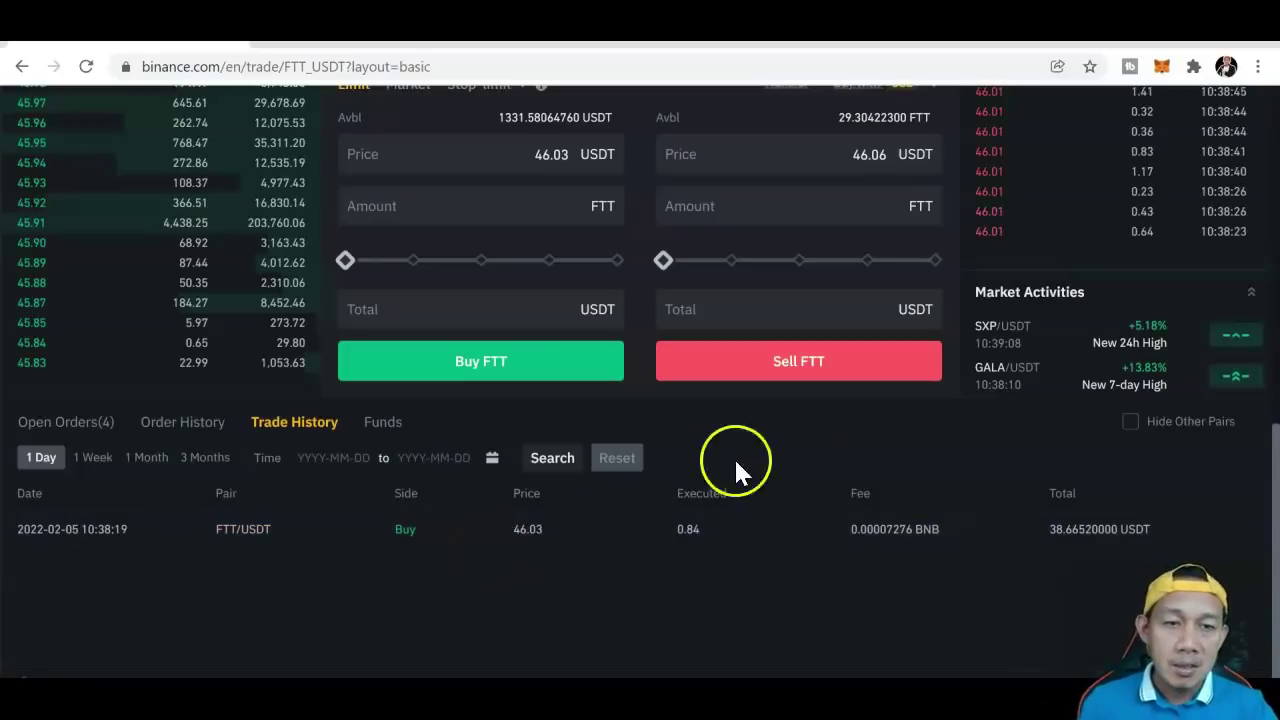
left_click_drag(1276, 463, 1276, 385)
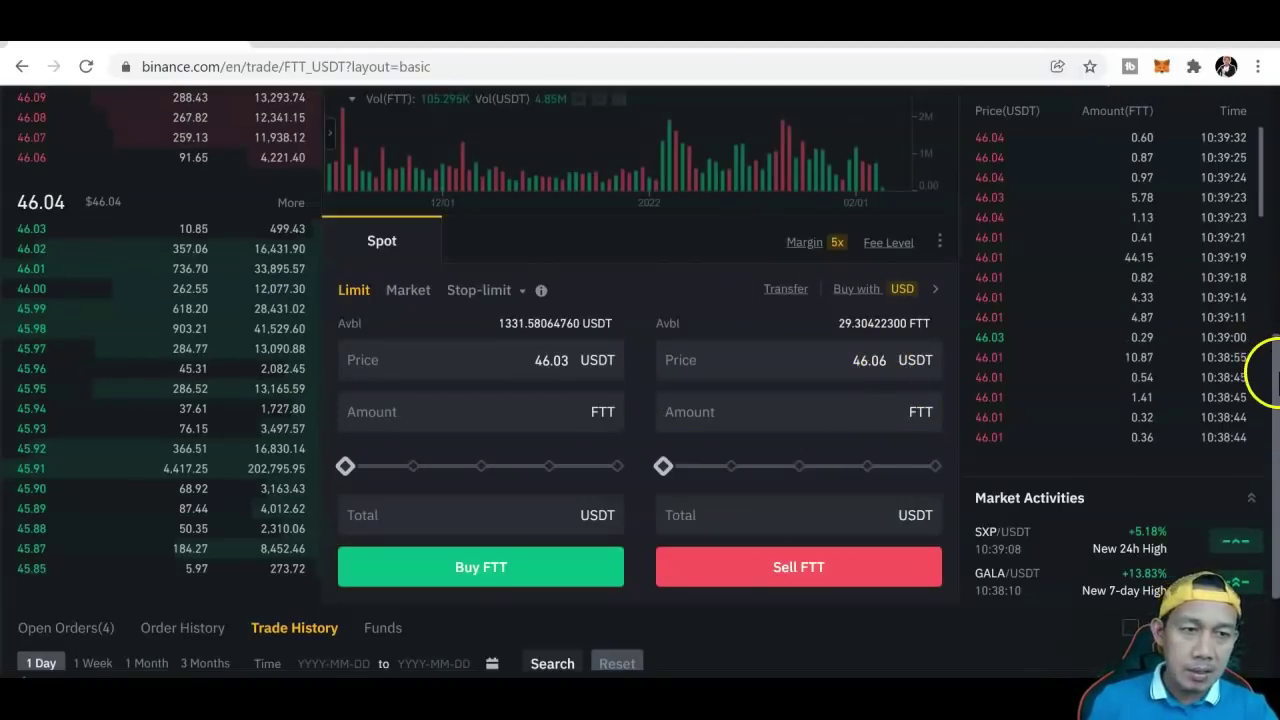
scroll(1012, 452, "up", 1)
left_click(871, 429)
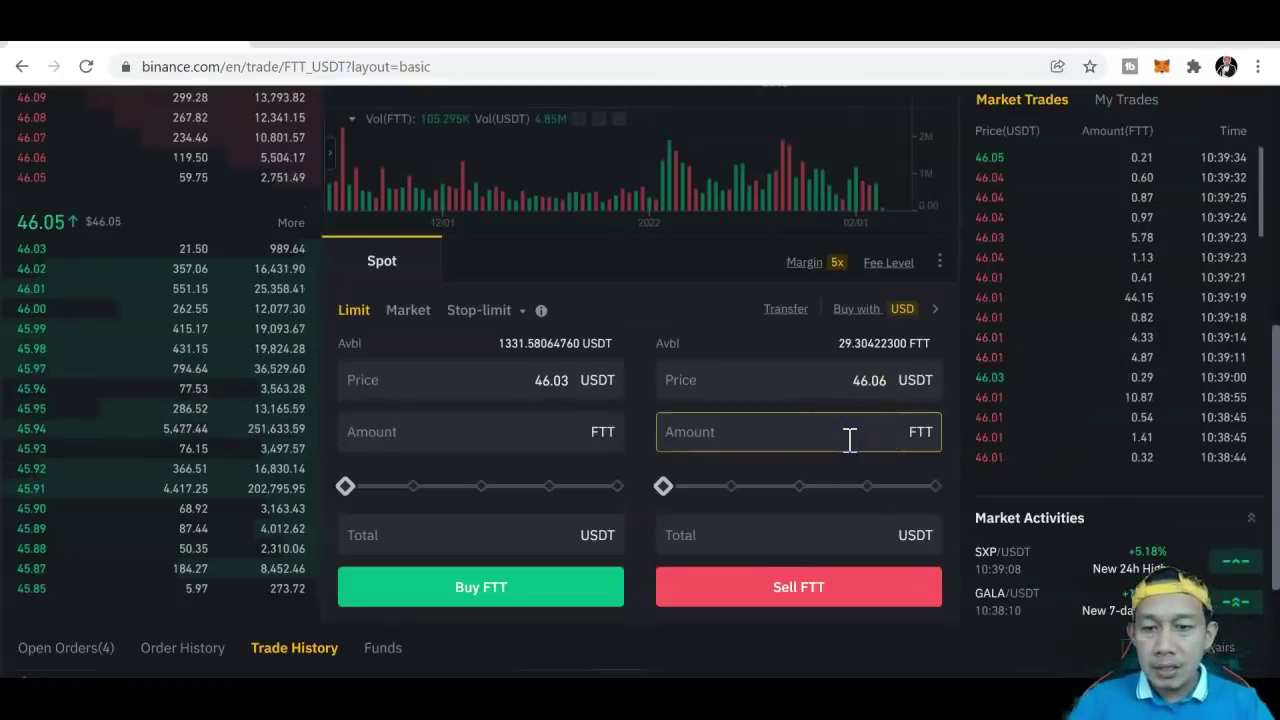
type("1")
left_click(785, 585)
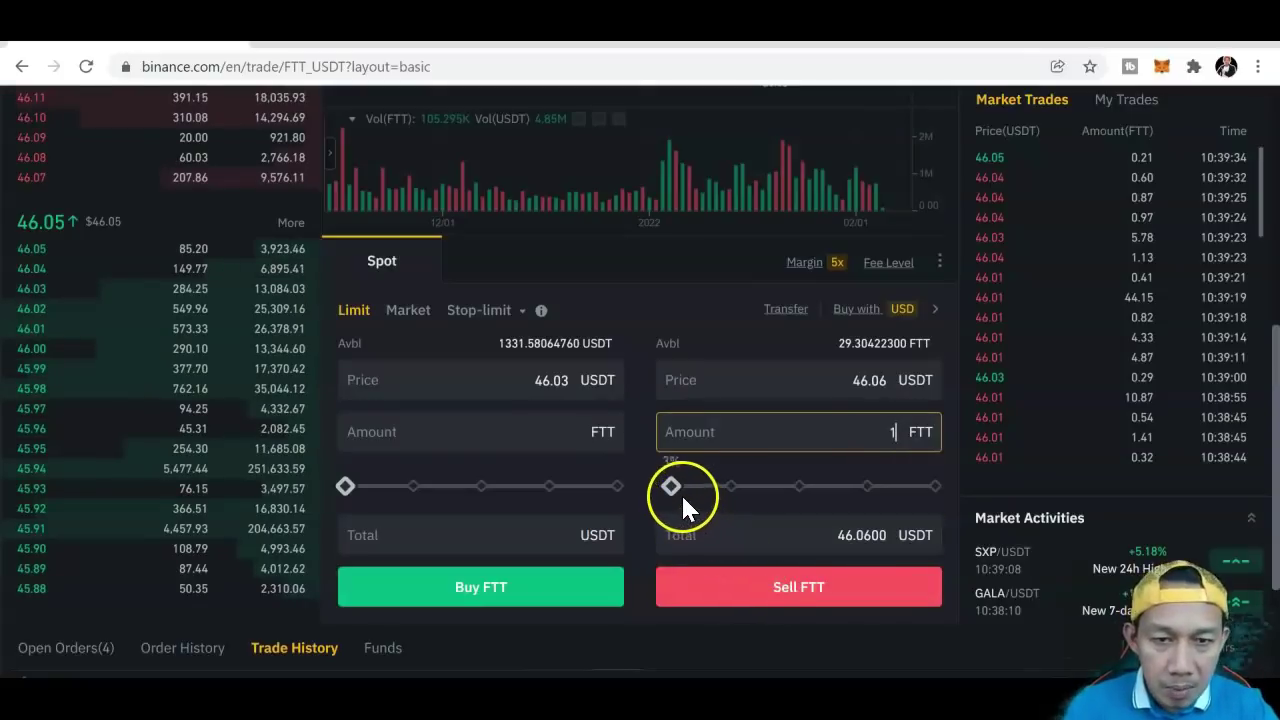
left_click(674, 487)
left_click_drag(674, 487, 660, 486)
Set the total of the FTT limit sell order to 2 USDT
left_click(816, 548)
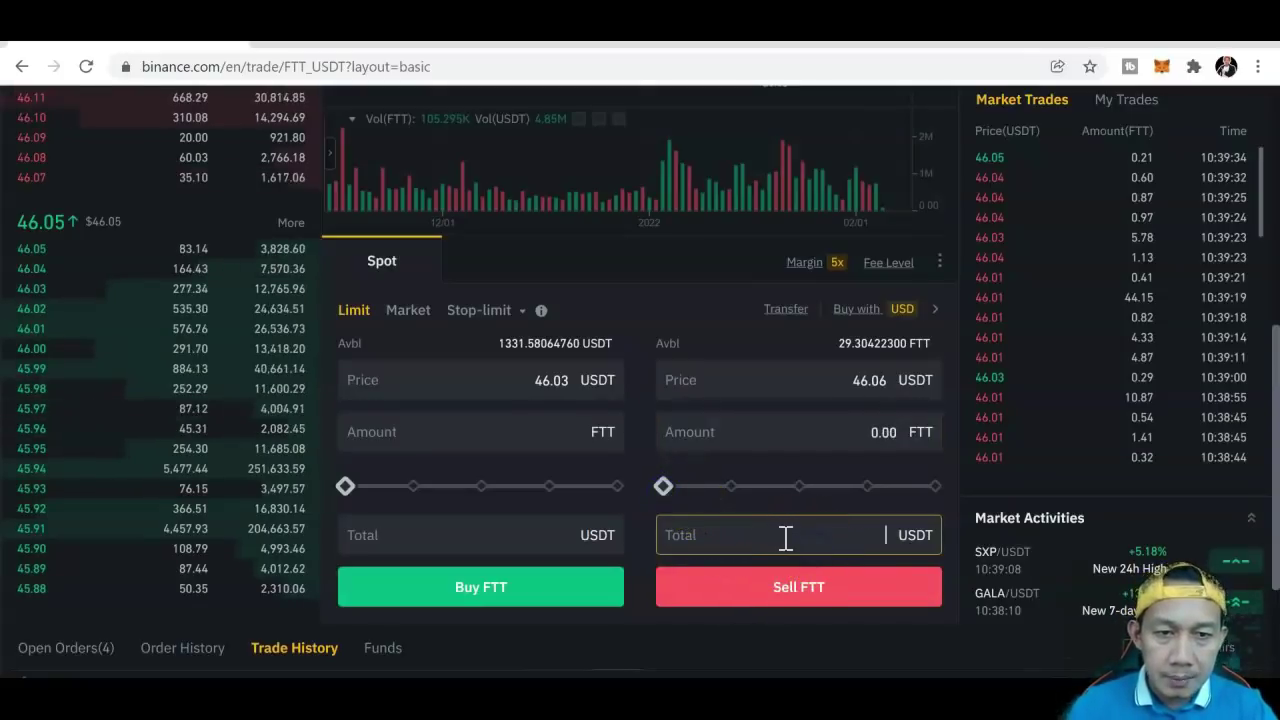
type("1")
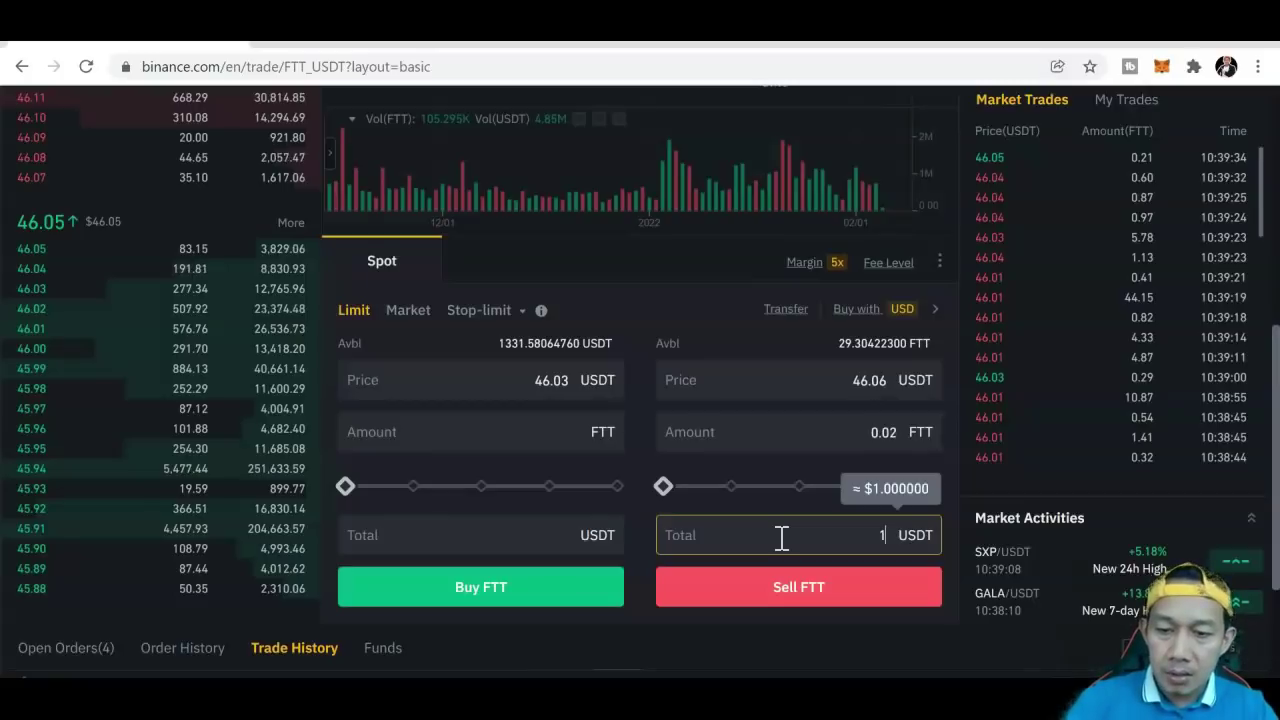
key("BackSpace")
type("2")
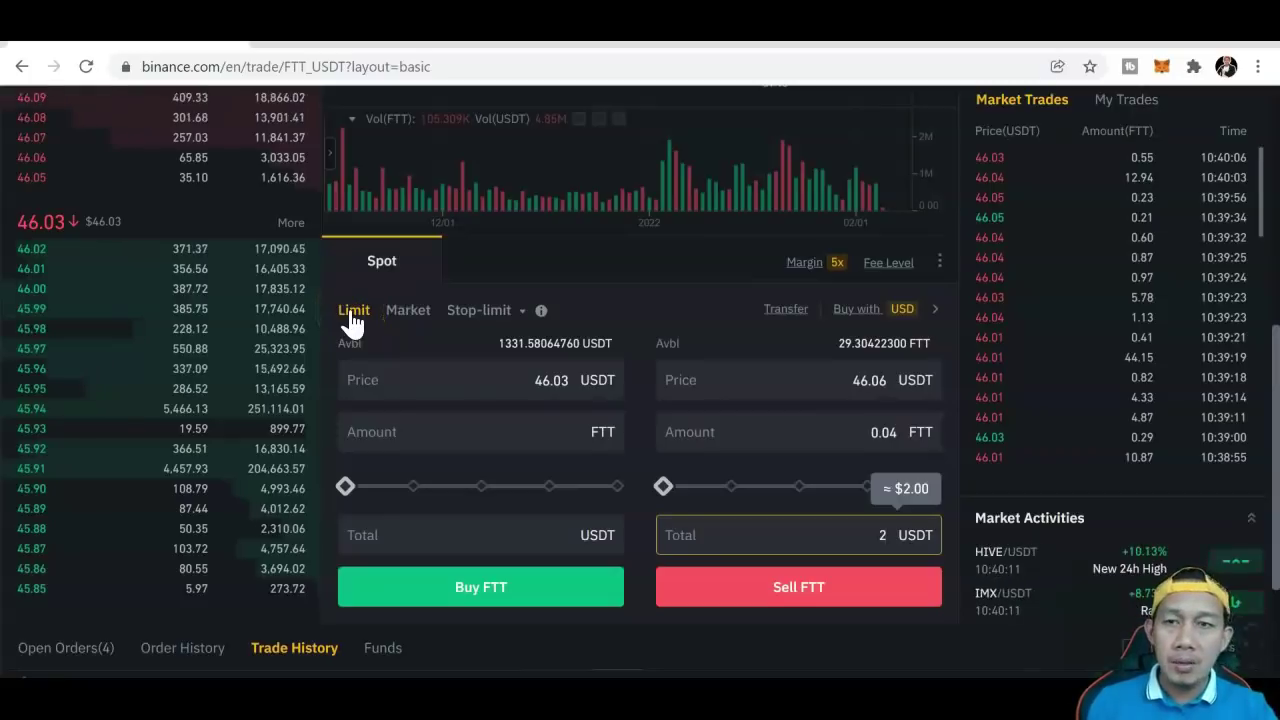
left_click(88, 520)
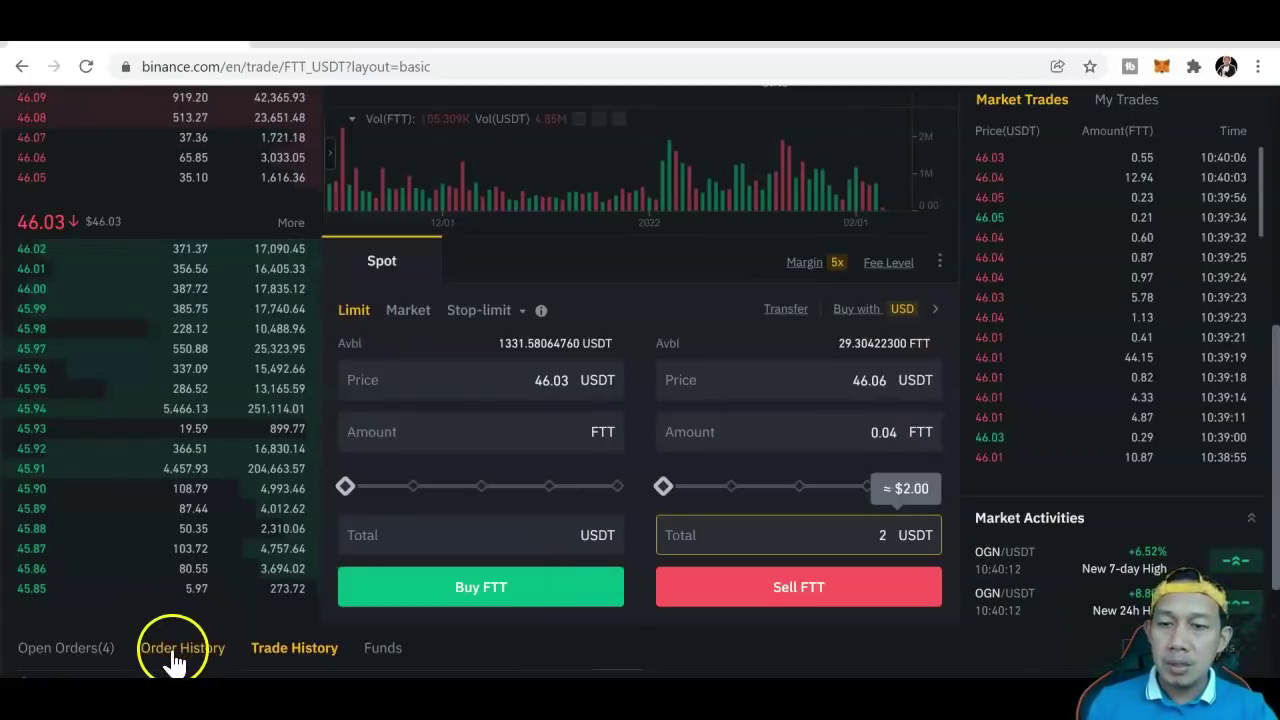
left_click(50, 664)
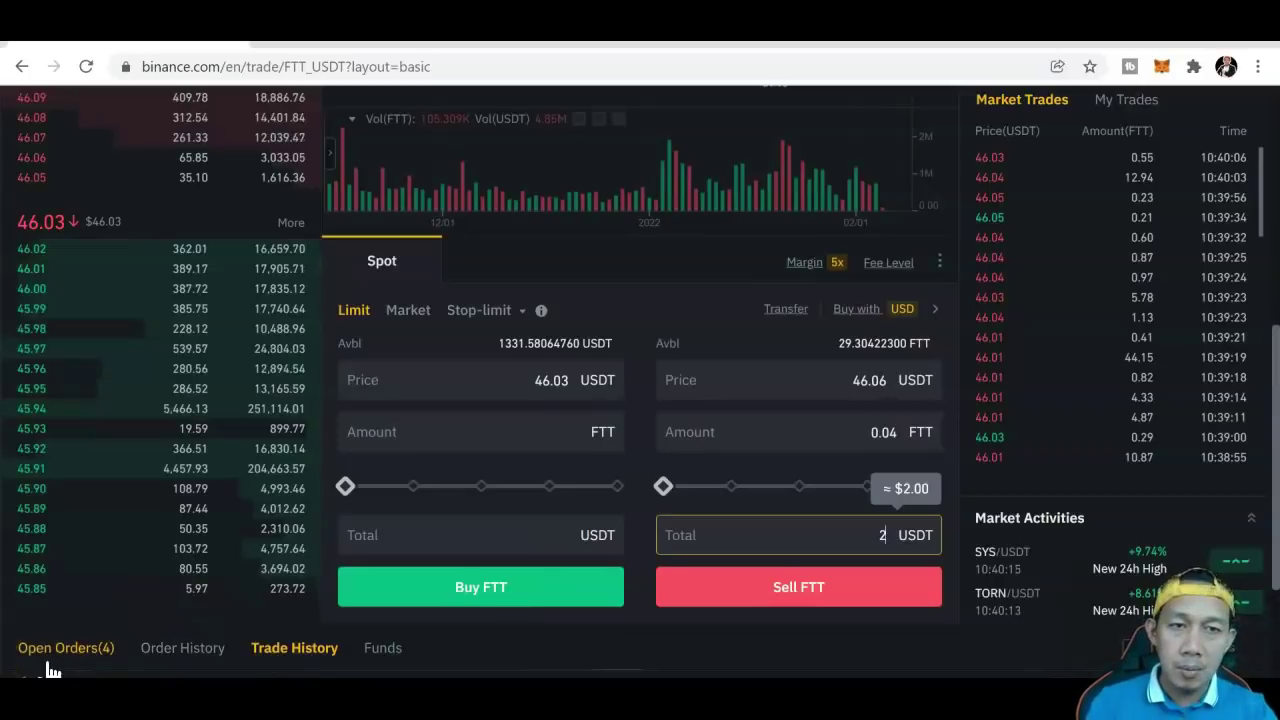
left_click(50, 668)
Set the FTT limit sell order's price to 47 USDT and its total to 10 USDT
left_click(871, 392)
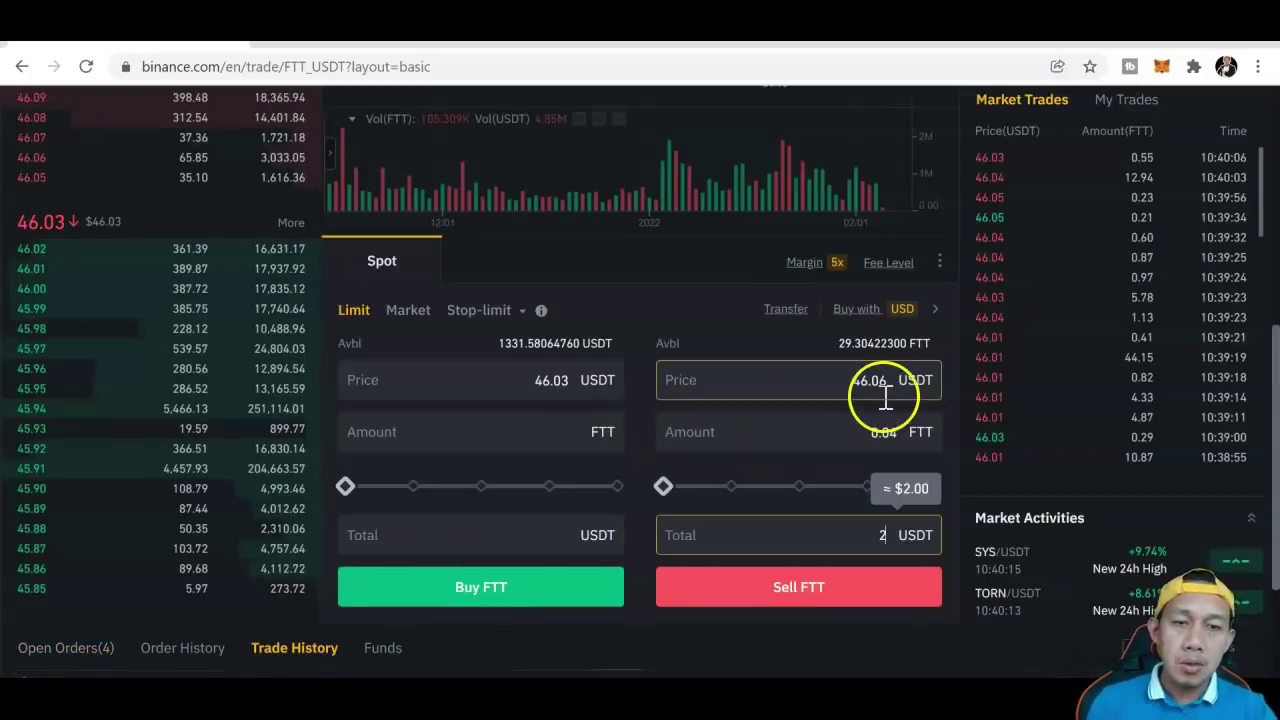
key("BackSpace")
key("BackSpace")
type("7")
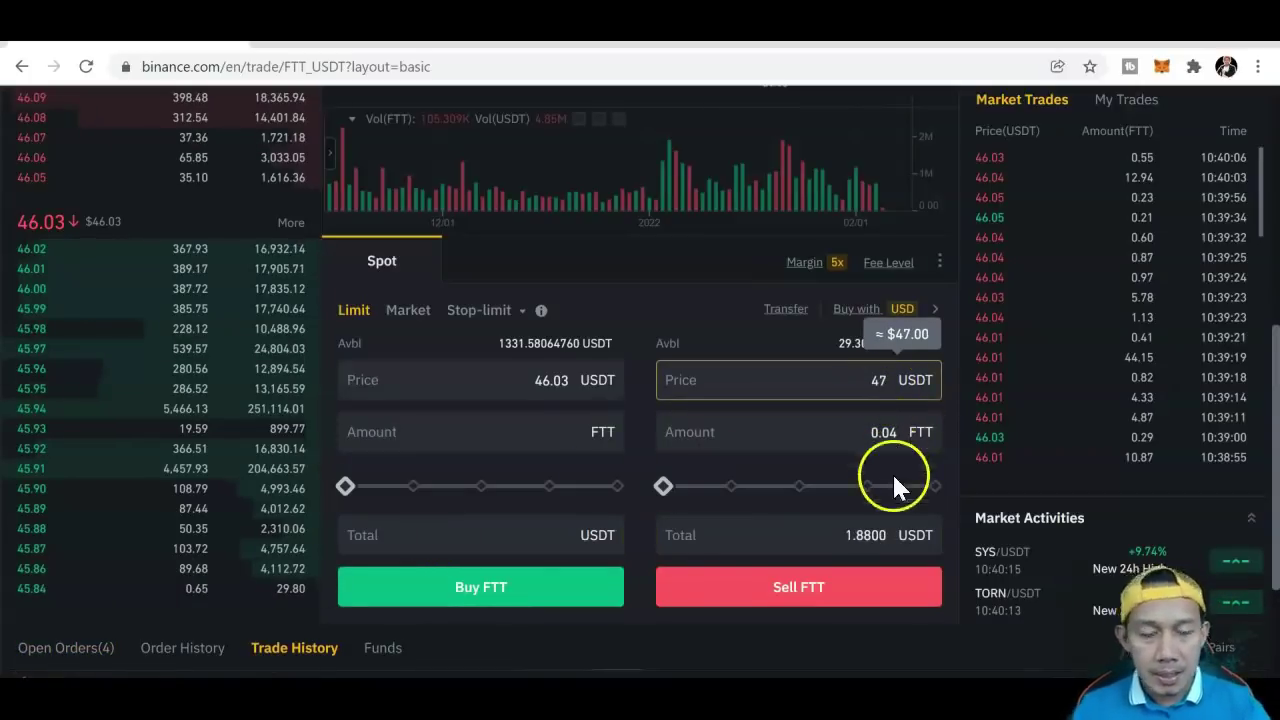
left_click(891, 535)
key("BackSpace")
key("BackSpace")
key("BackSpace")
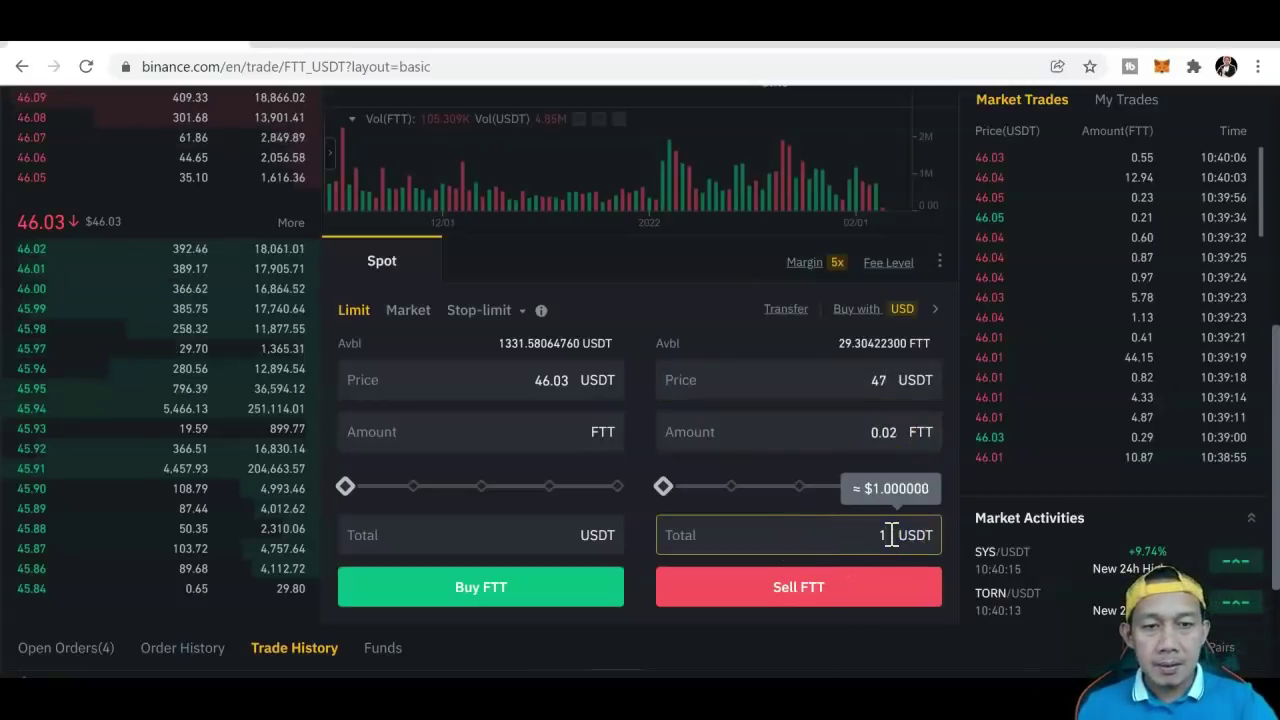
type("0")
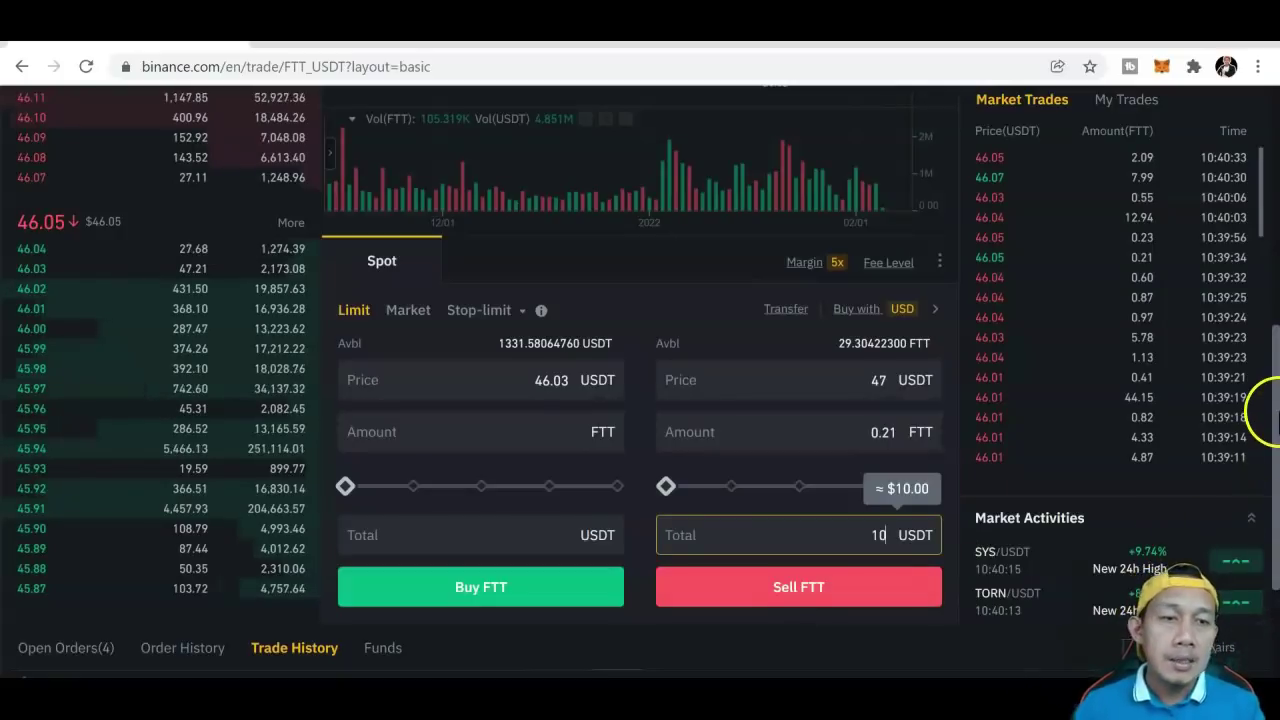
Enlarge the FTT/USDT price chart to look it over, and return it to its normal size
left_click_drag(1276, 320, 1276, 230)
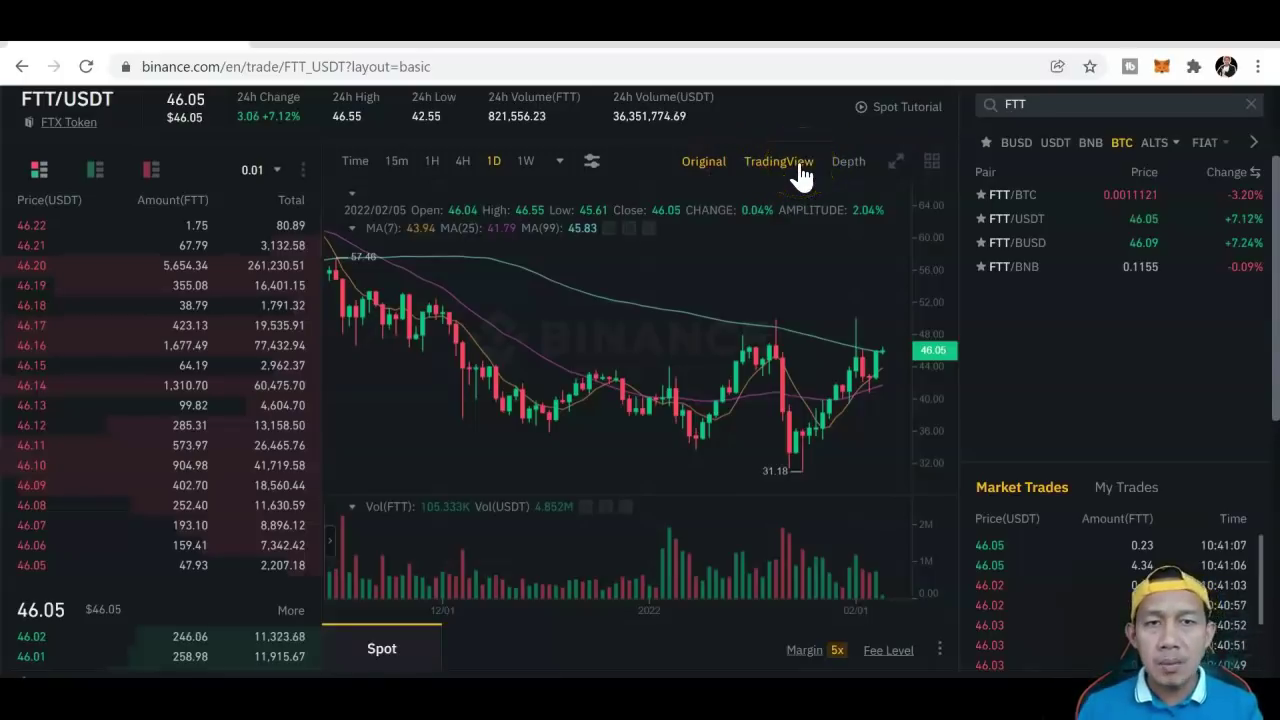
left_click(906, 162)
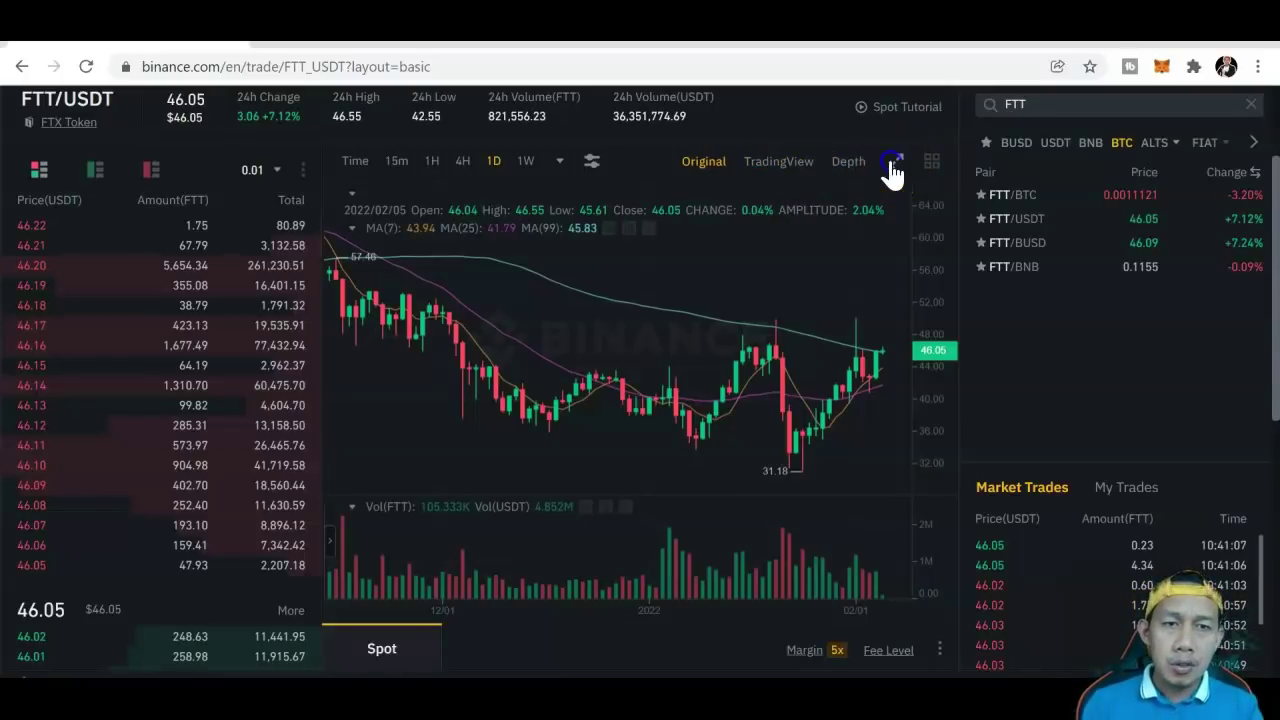
left_click(896, 162)
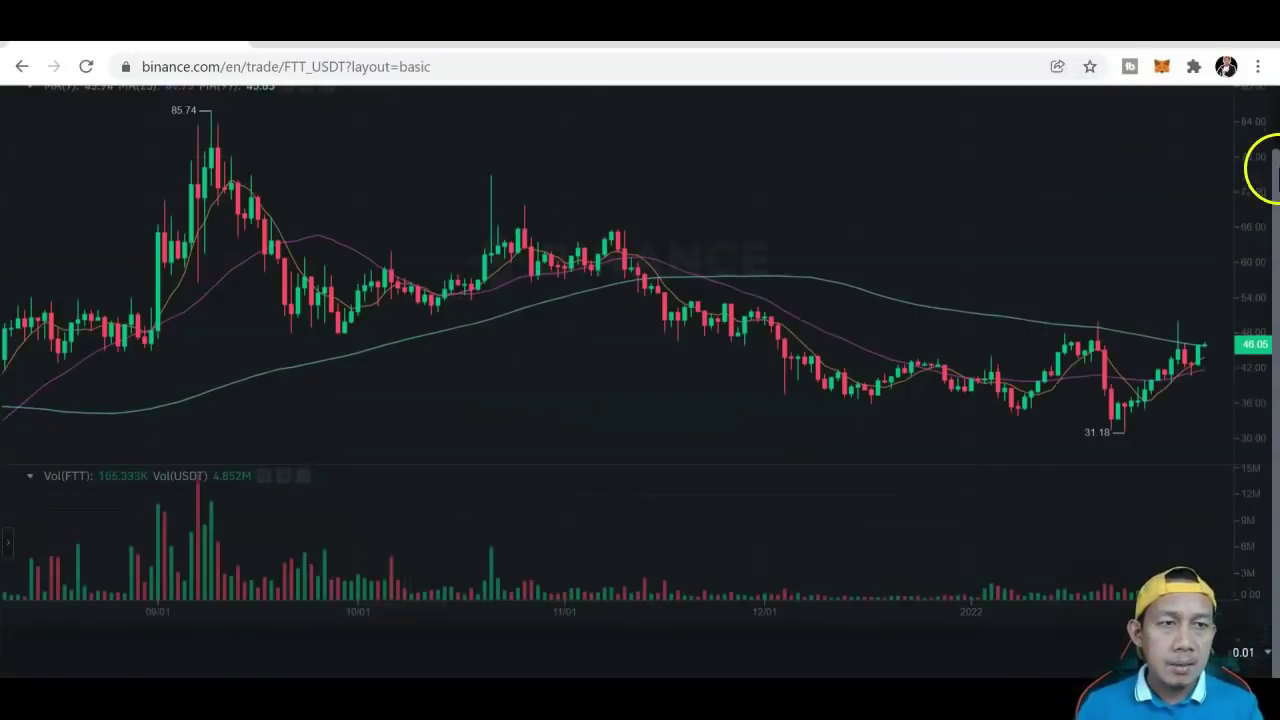
left_click(1267, 97)
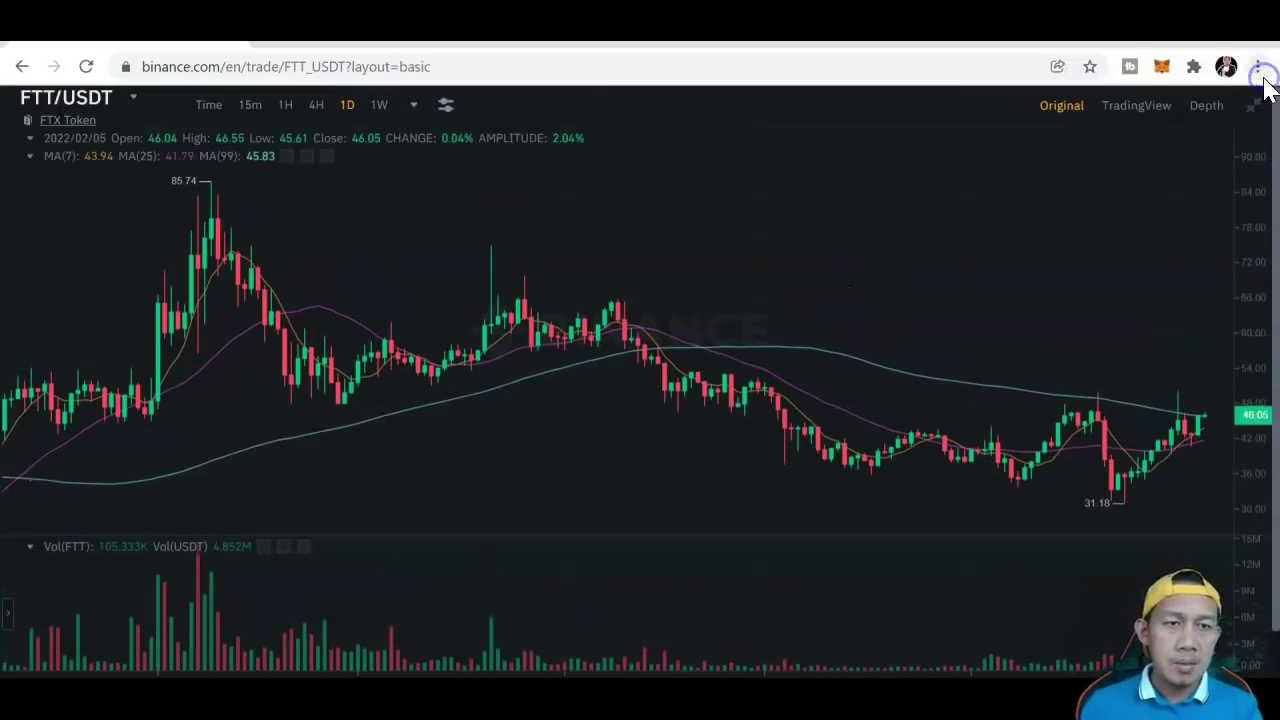
left_click(1255, 110)
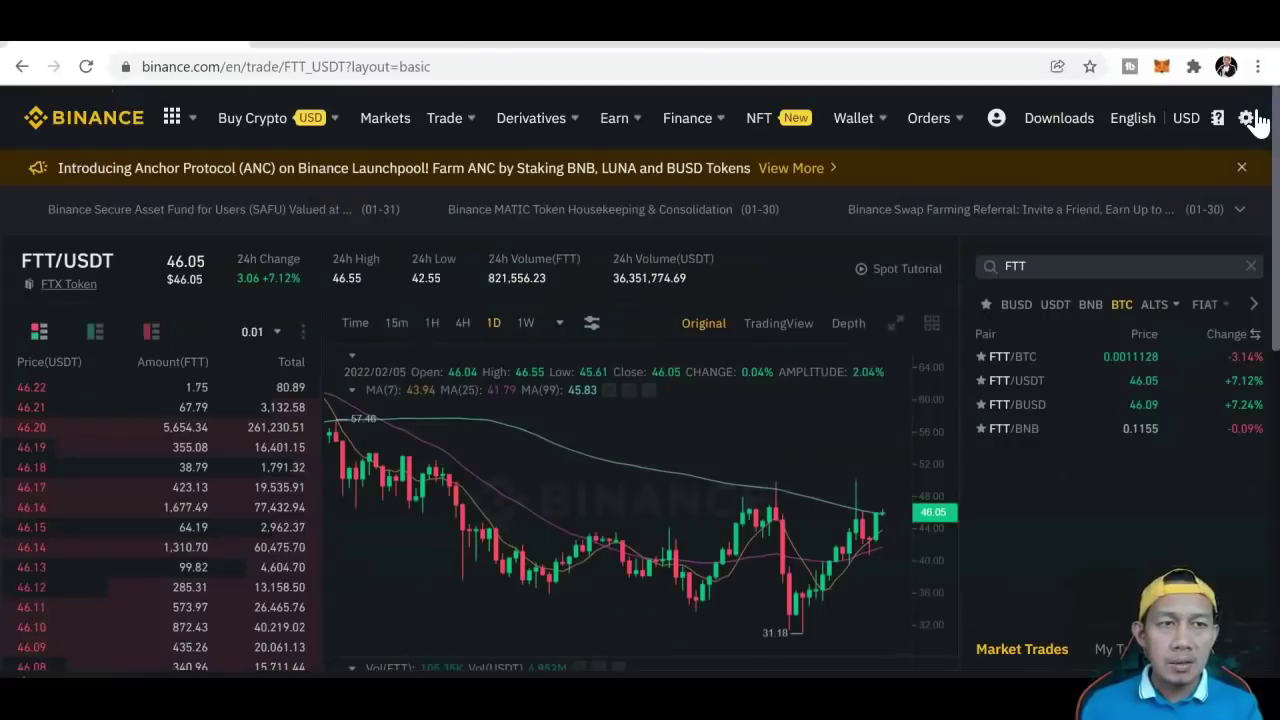
left_click(886, 272)
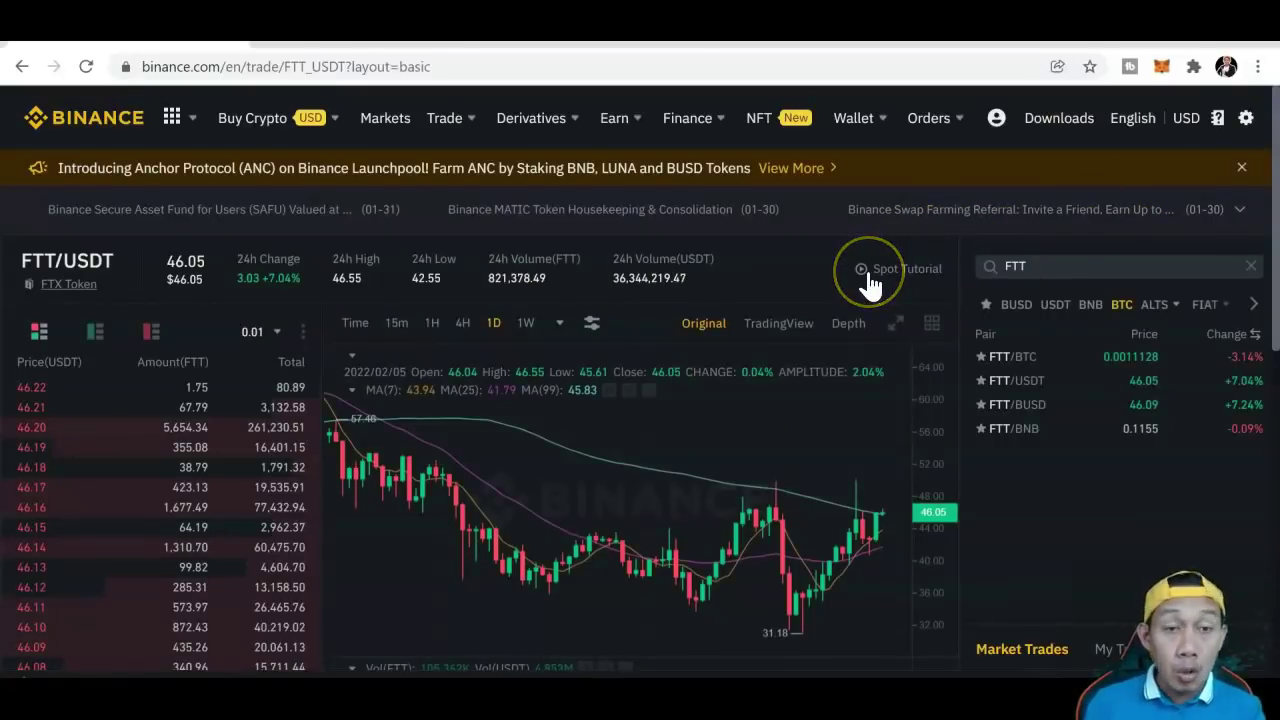
left_click(928, 276)
left_click(871, 252)
left_click(871, 272)
left_click(920, 272)
left_click(918, 276)
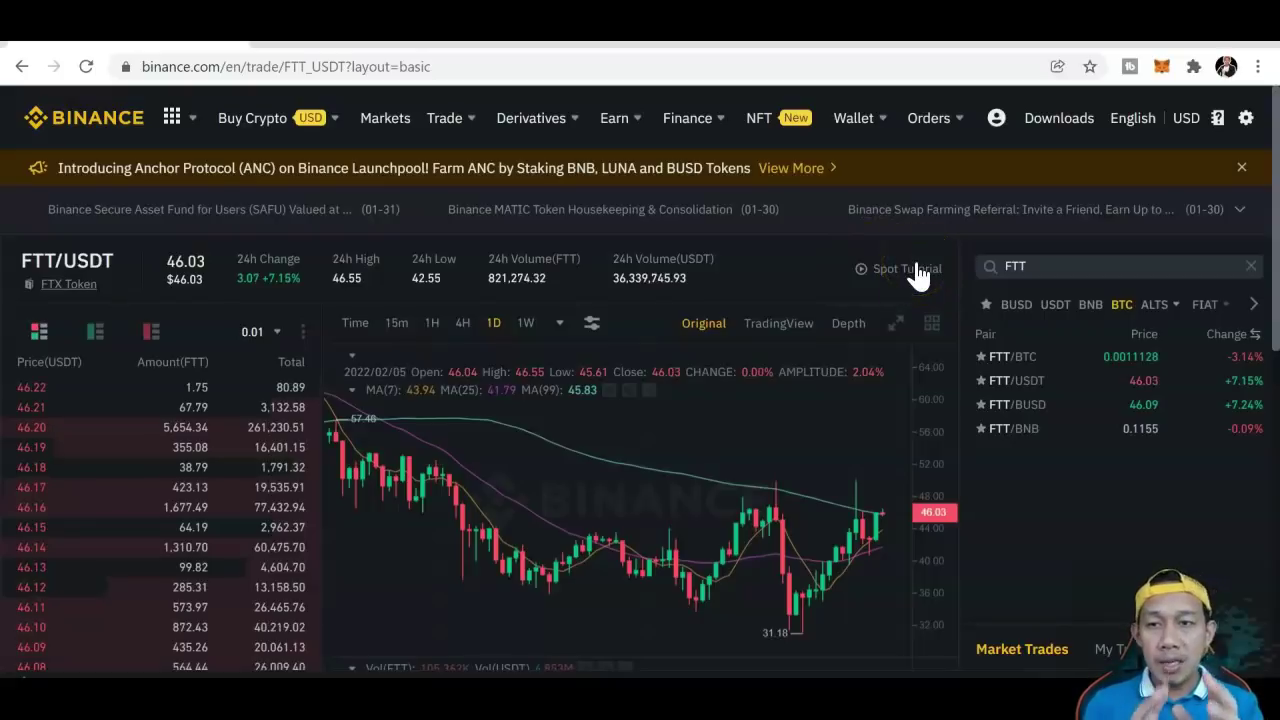
left_click_drag(1276, 225, 1275, 155)
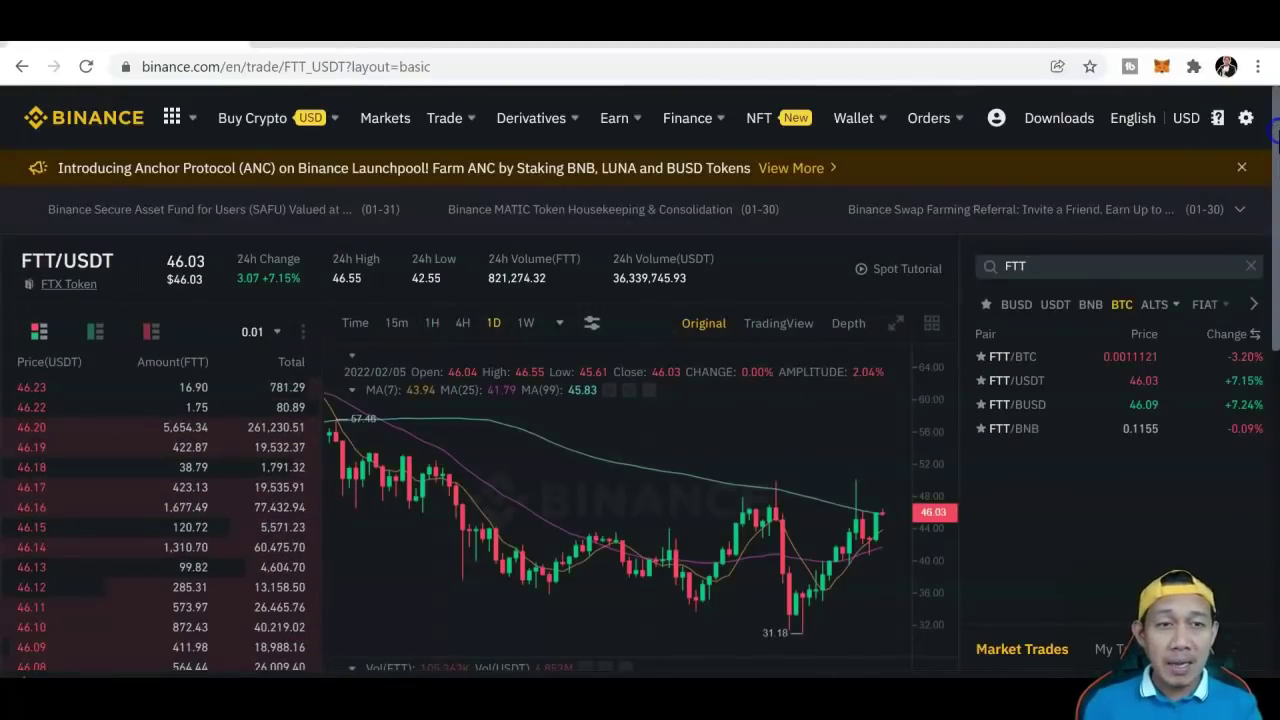
Look over the wallet choices and the Buy Crypto payment options, including P2P Trading
mouse_move(855, 122)
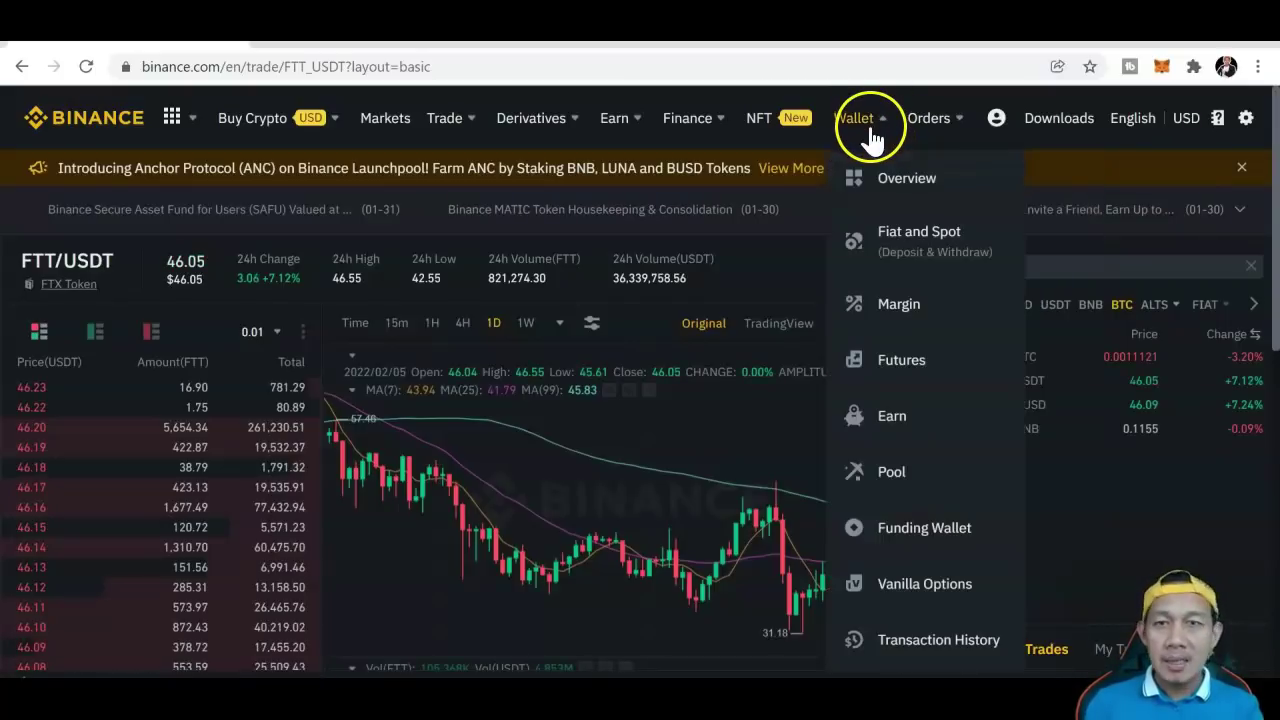
left_click(315, 130)
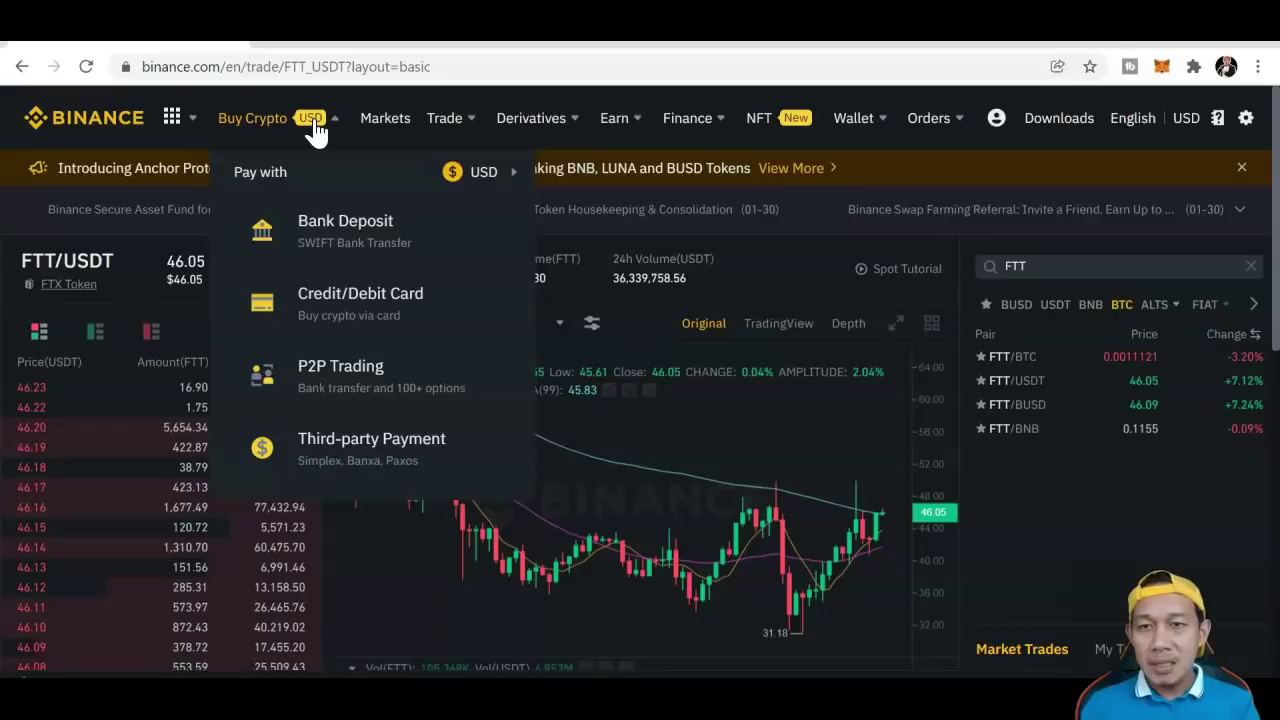
left_click(315, 374)
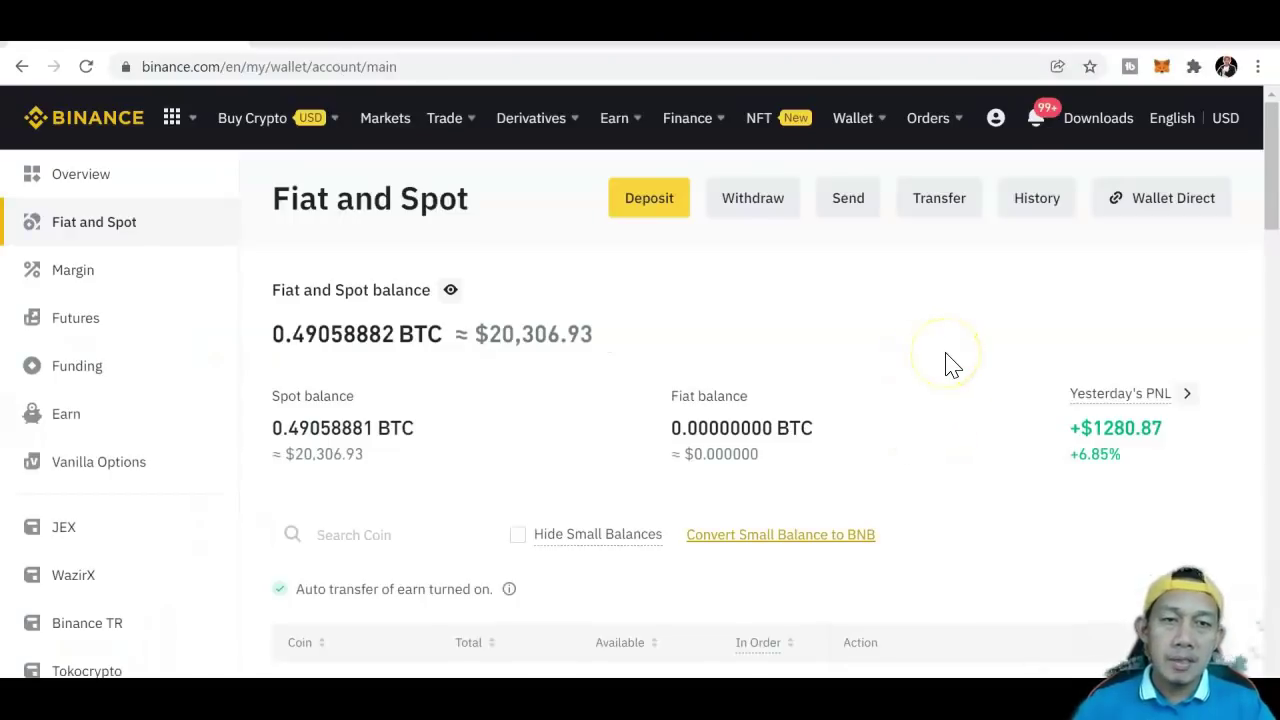
Start an internal transfer from the Fiat and Spot wallet to the Funding wallet
left_click(929, 225)
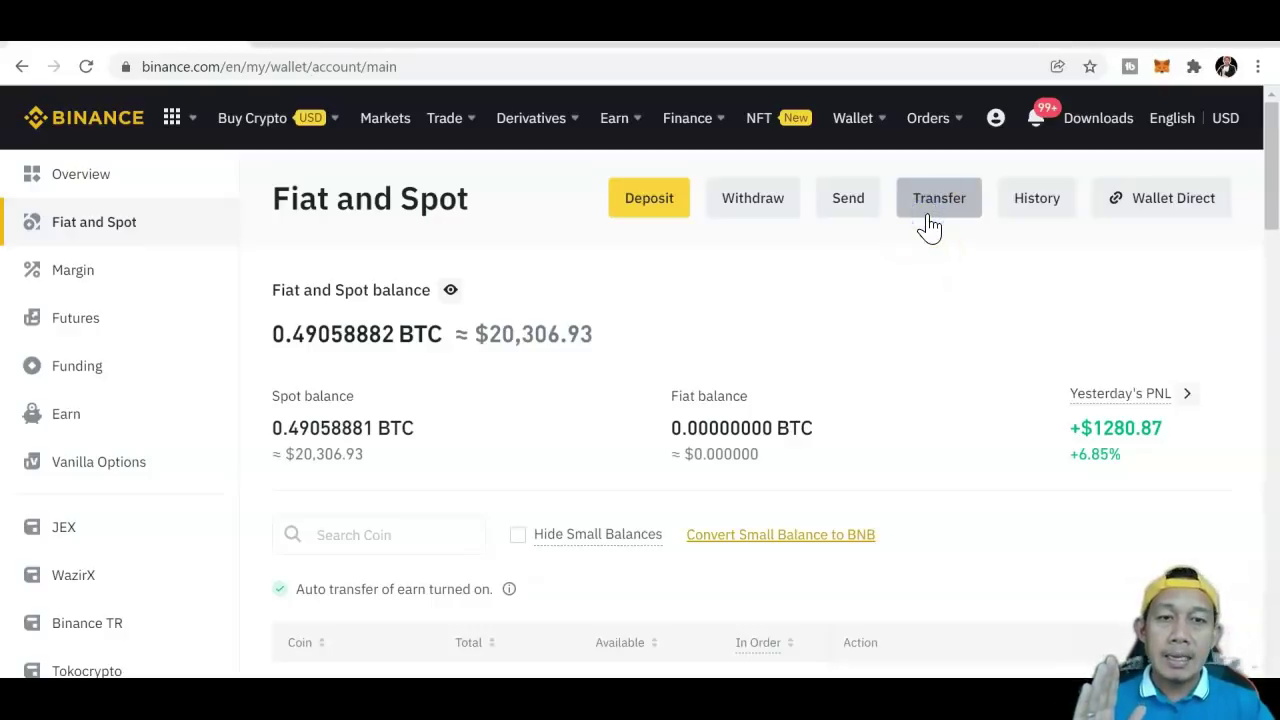
left_click(929, 225)
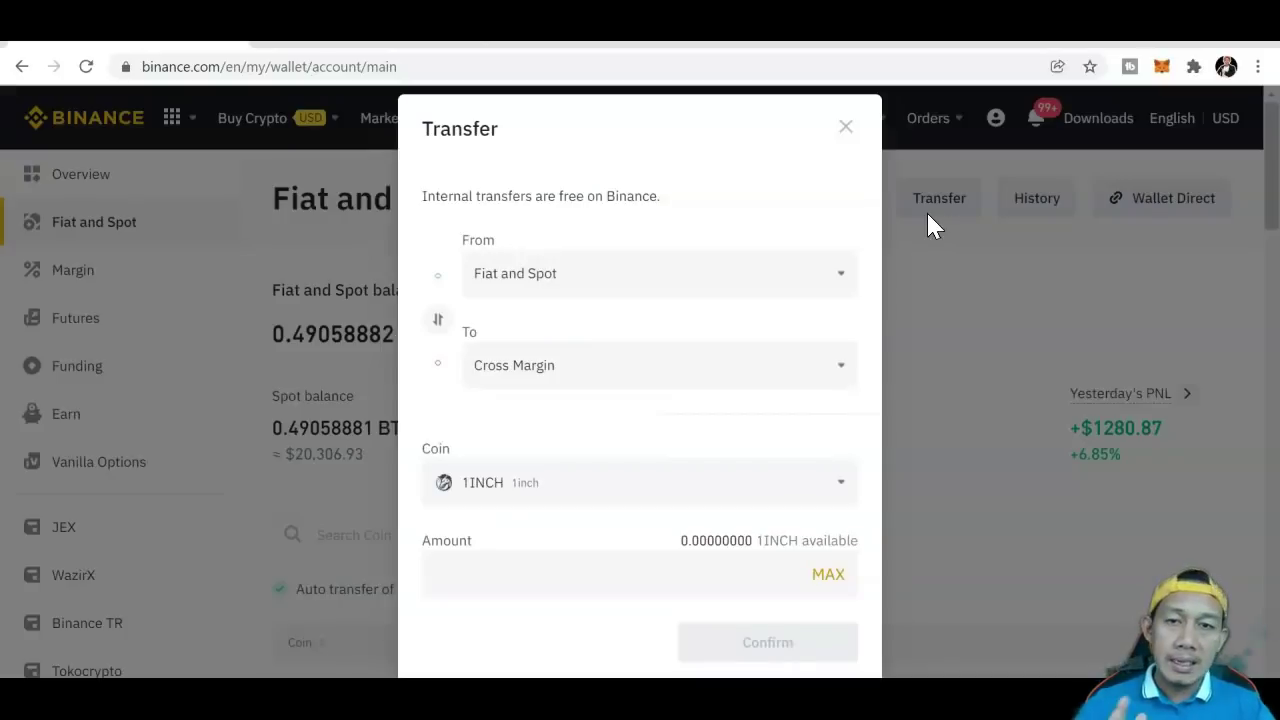
left_click(648, 383)
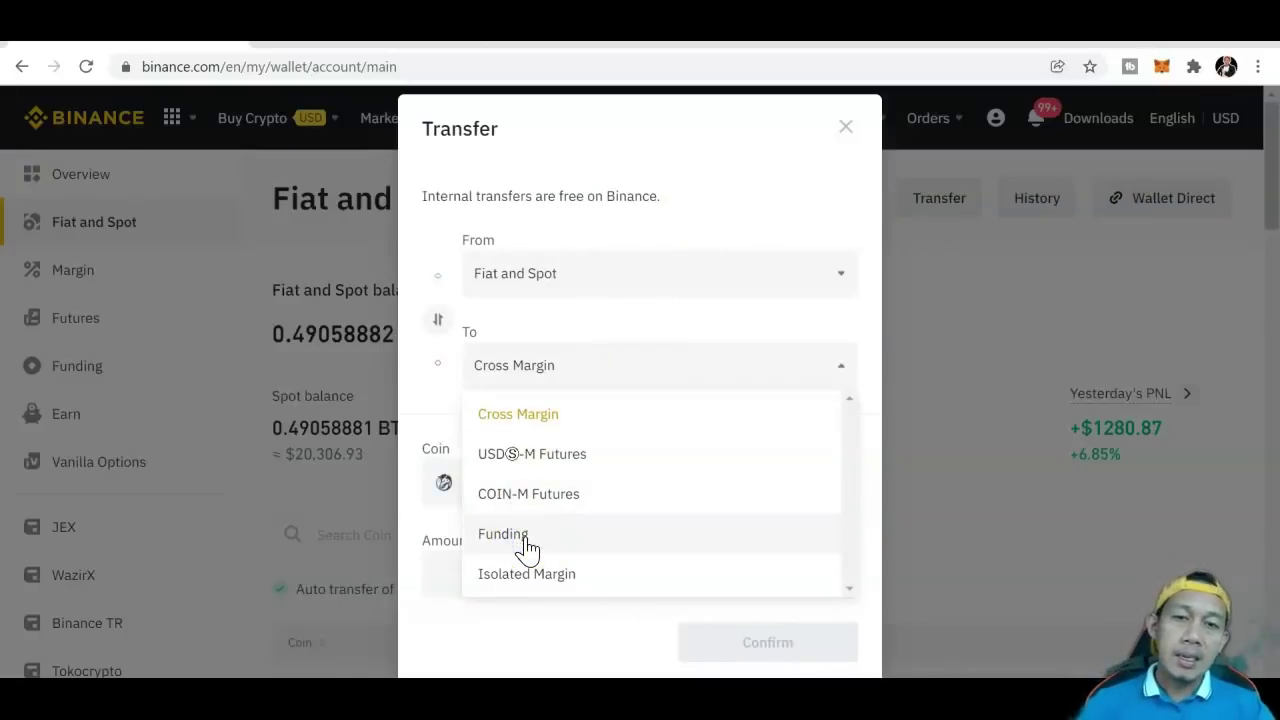
left_click(575, 540)
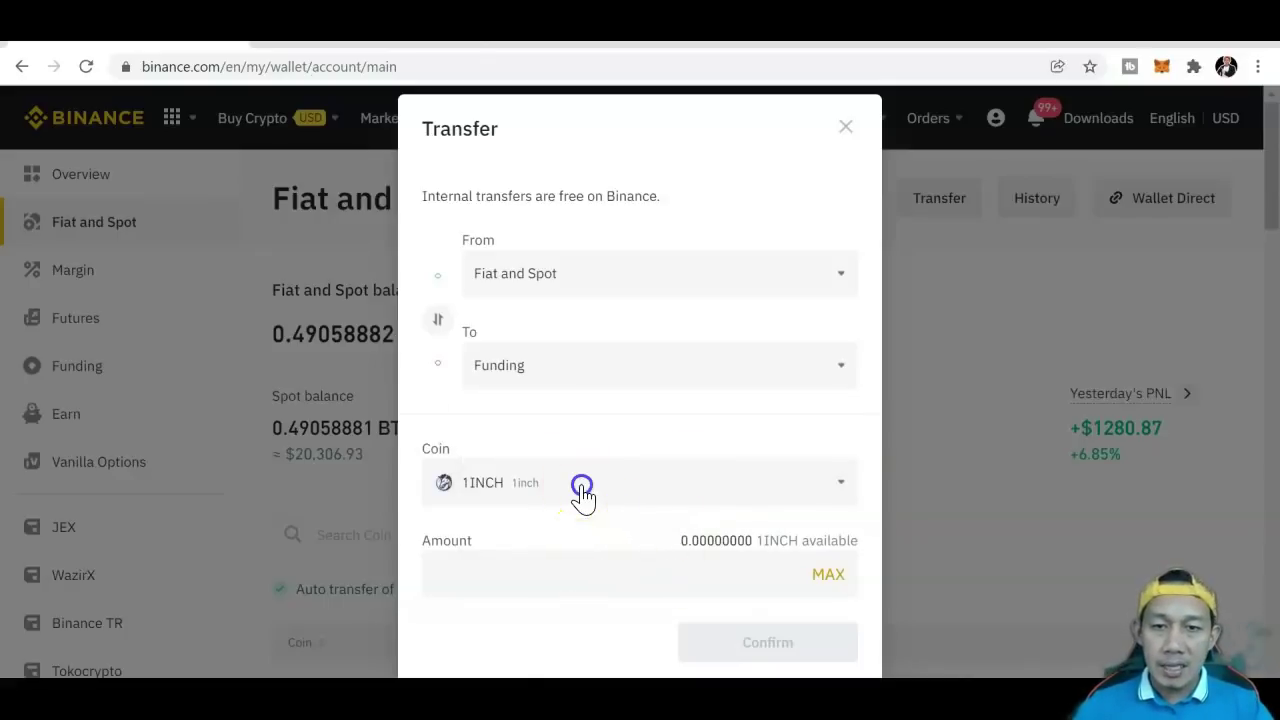
Search the transfer's coin list for USDT and select USDT (TetherUS) as the coin
left_click(656, 493)
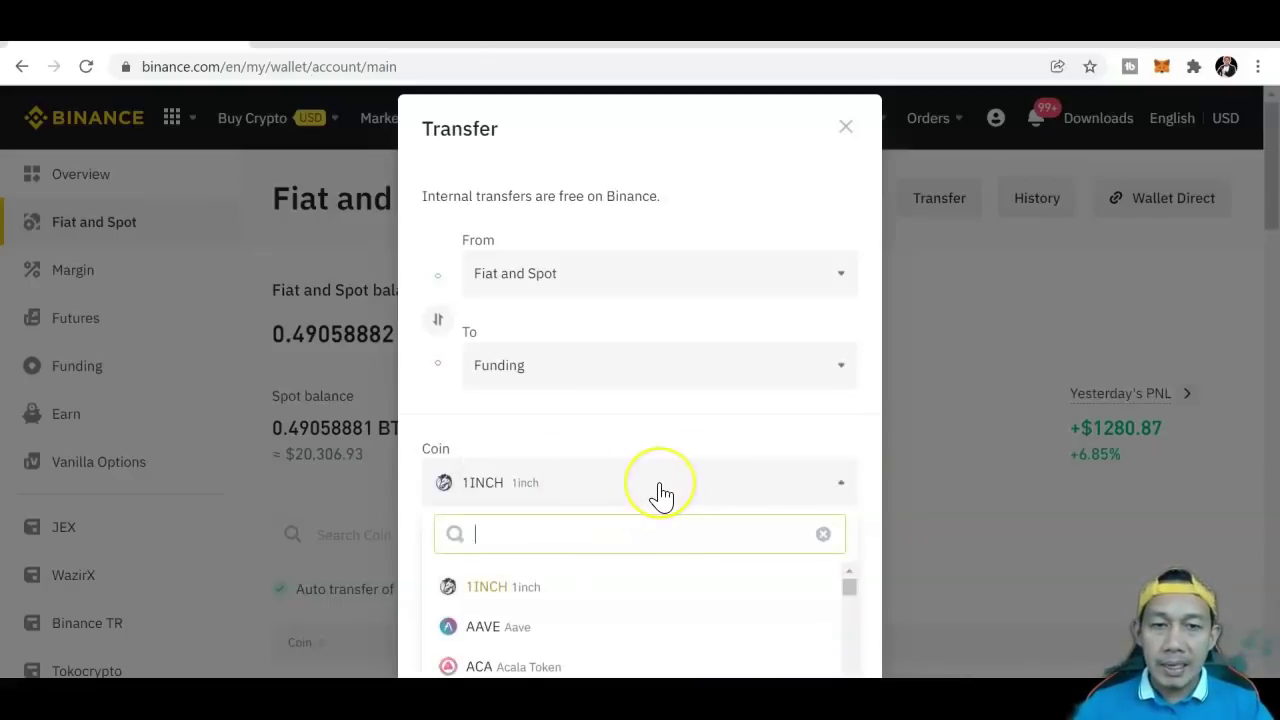
type("USD")
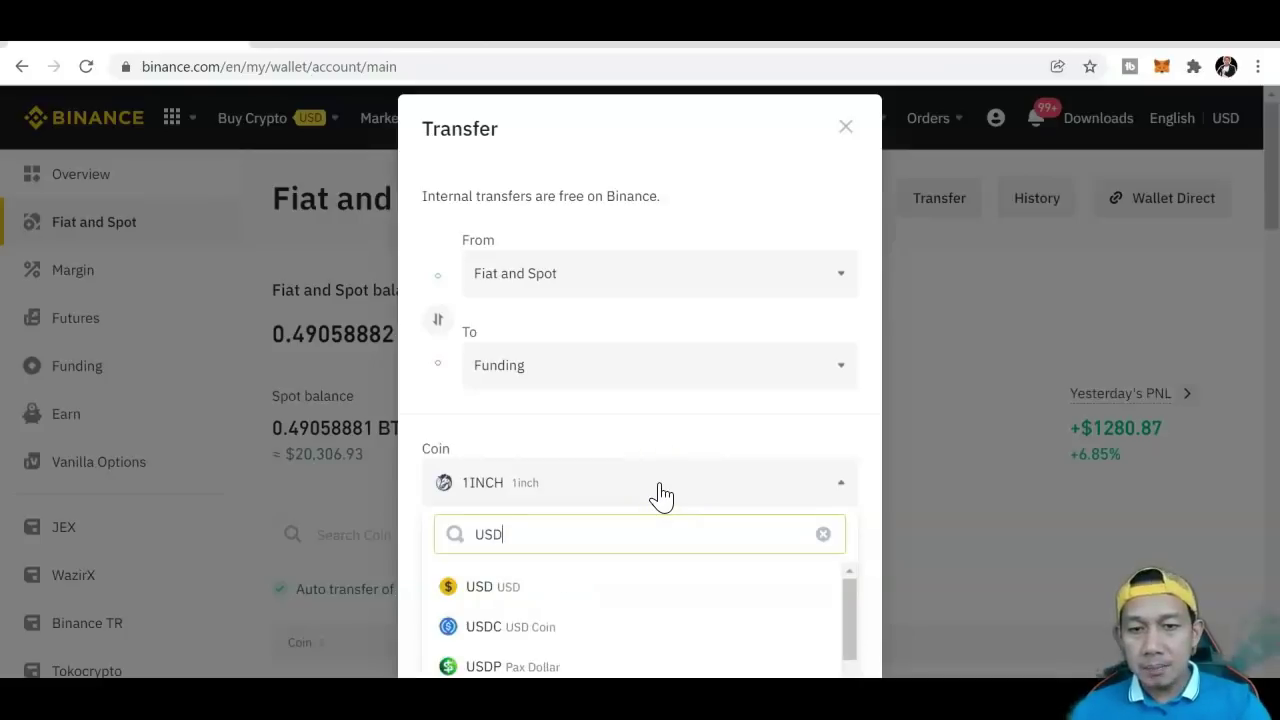
type("T")
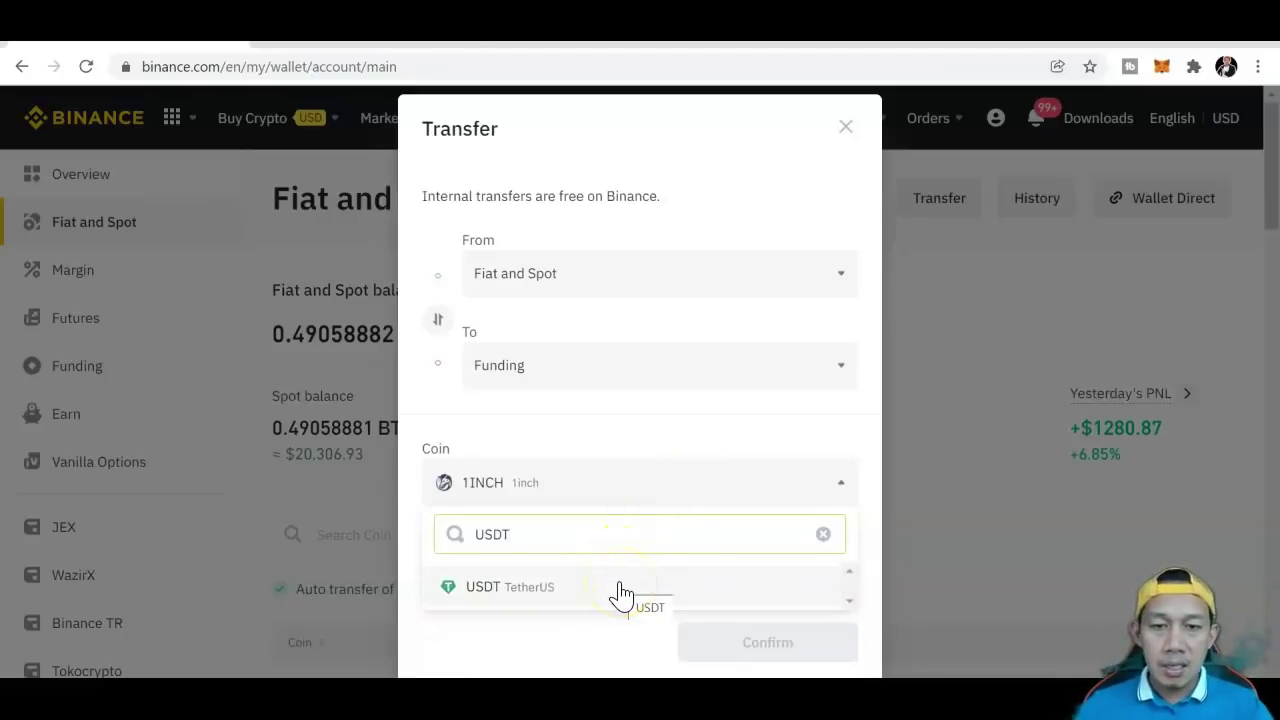
left_click(553, 588)
left_click(520, 597)
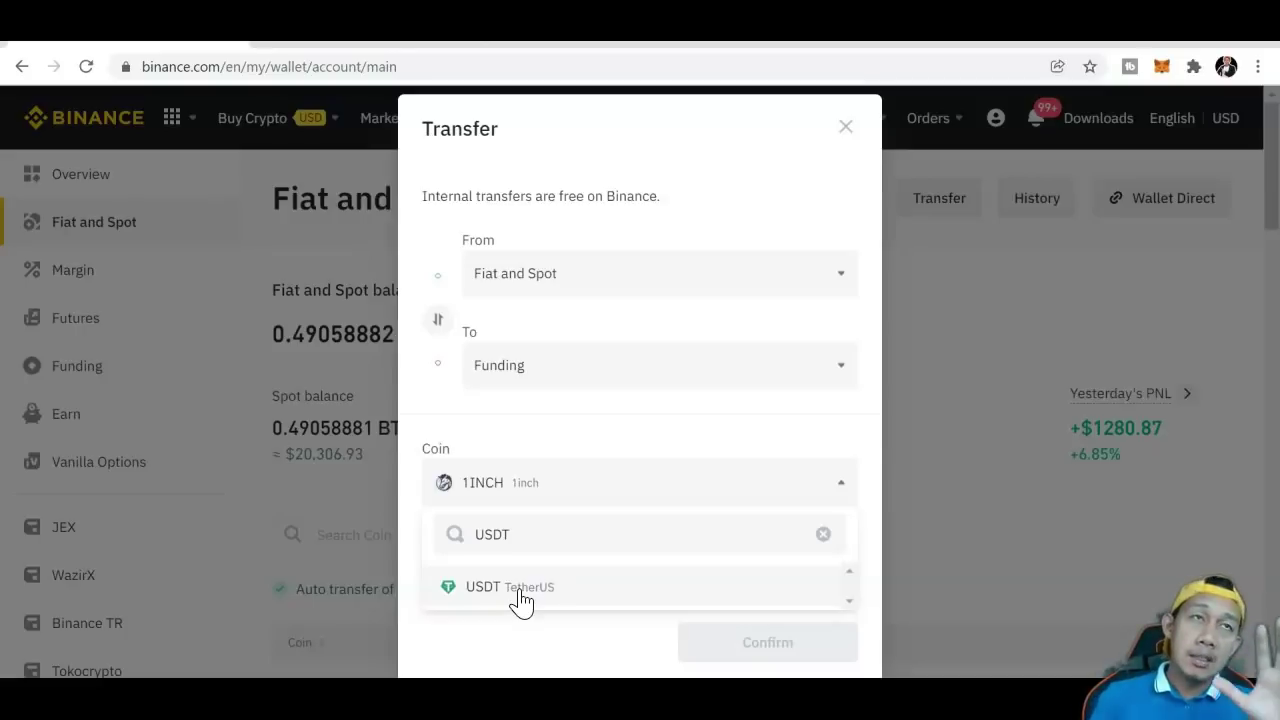
left_click(520, 597)
Set the transfer amount to 50 USDT and confirm the transfer to the Funding wallet
left_click(530, 588)
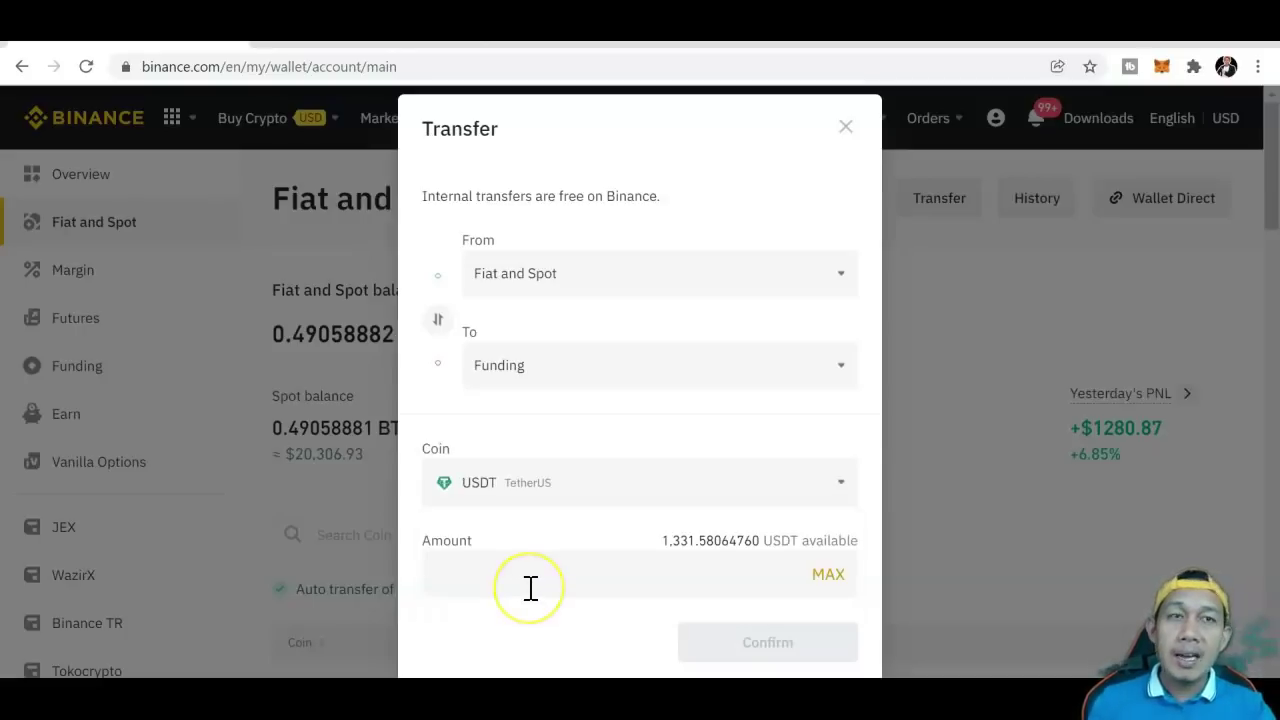
left_click(530, 588)
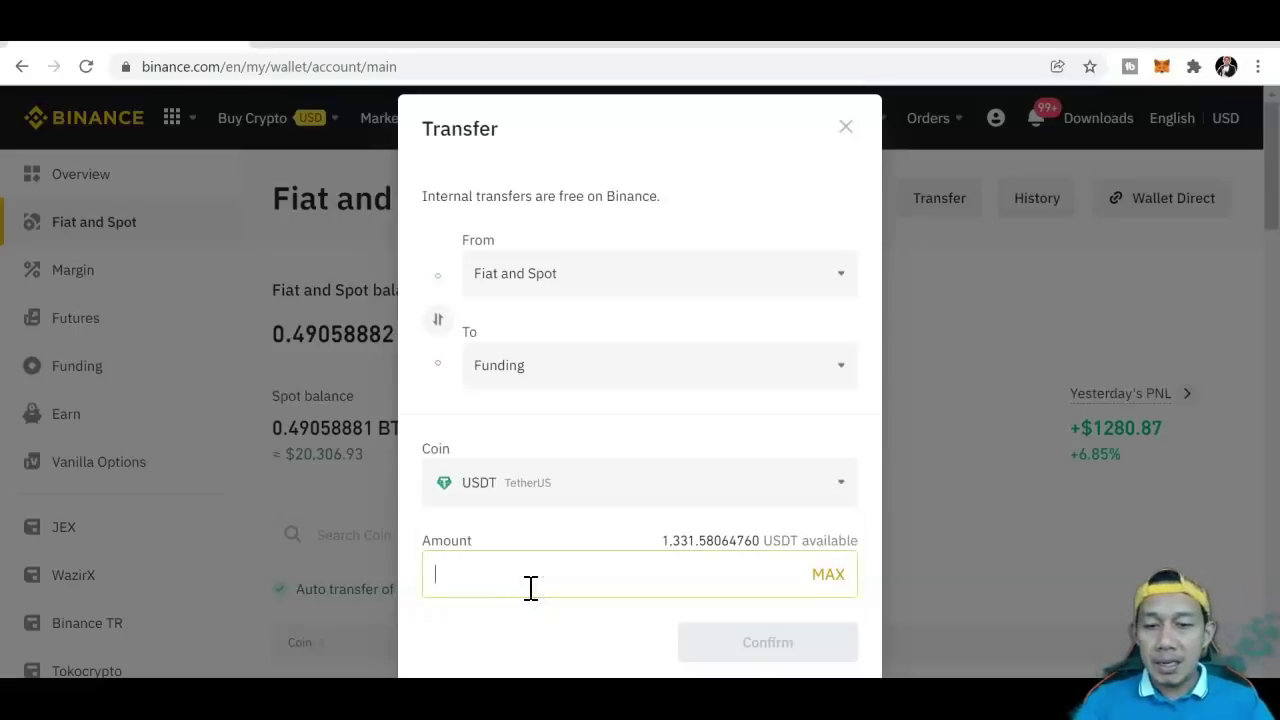
type("50")
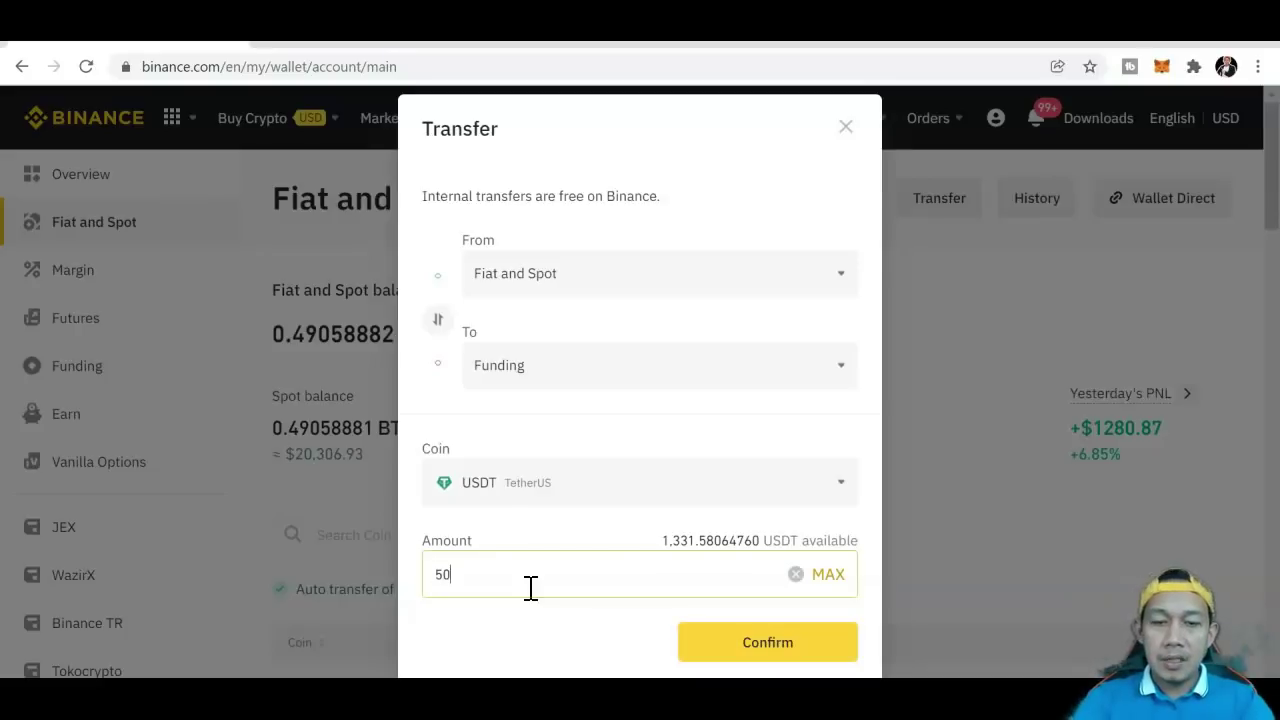
left_click(731, 645)
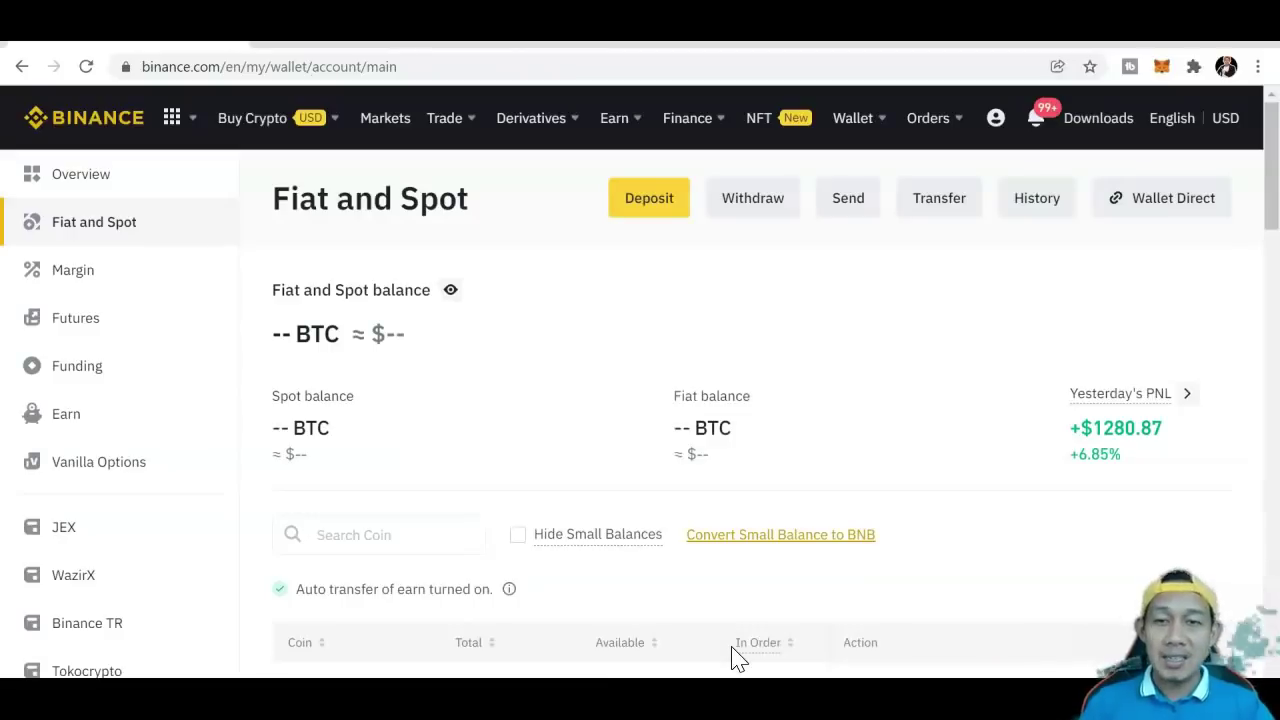
Go to P2P Trading and show the USDT sell offers in PHP with Gcash payment
mouse_move(926, 122)
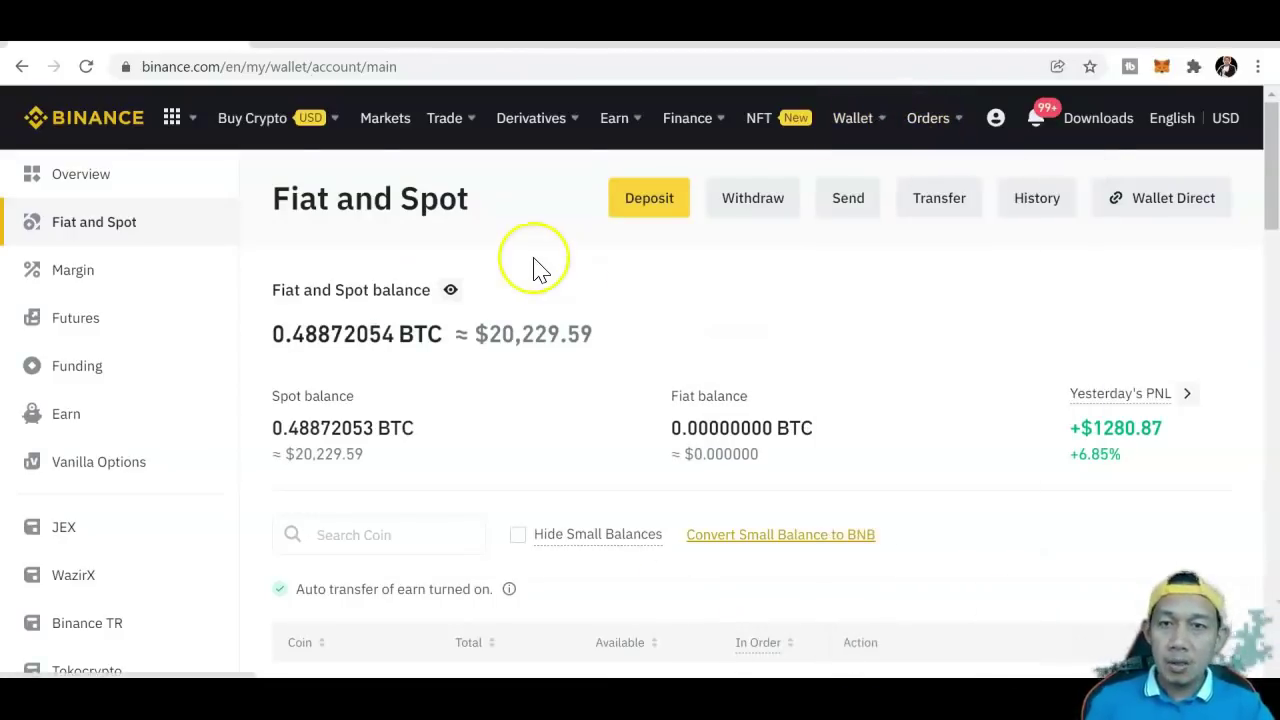
mouse_move(306, 109)
left_click(320, 390)
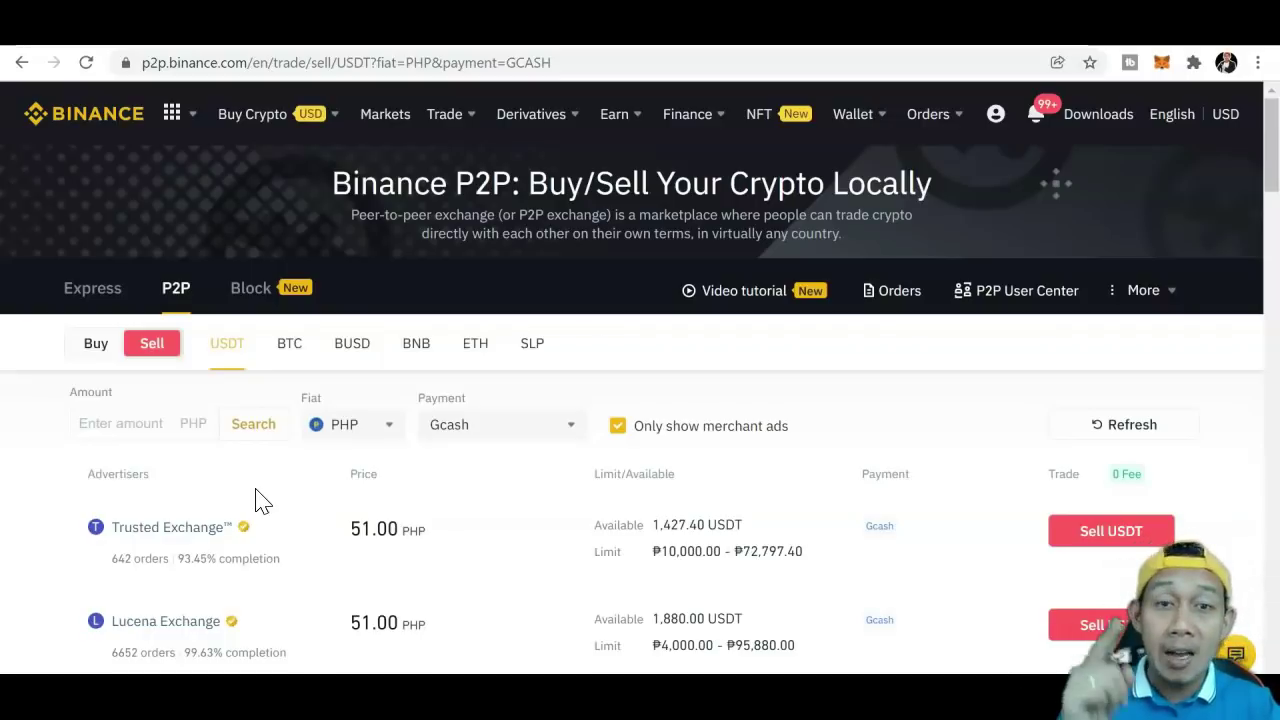
Open the Gcash sell offer priced at 50.97 PHP with a limit of ₱2,000.00 to ₱2,262.04
left_click_drag(1268, 126, 1274, 275)
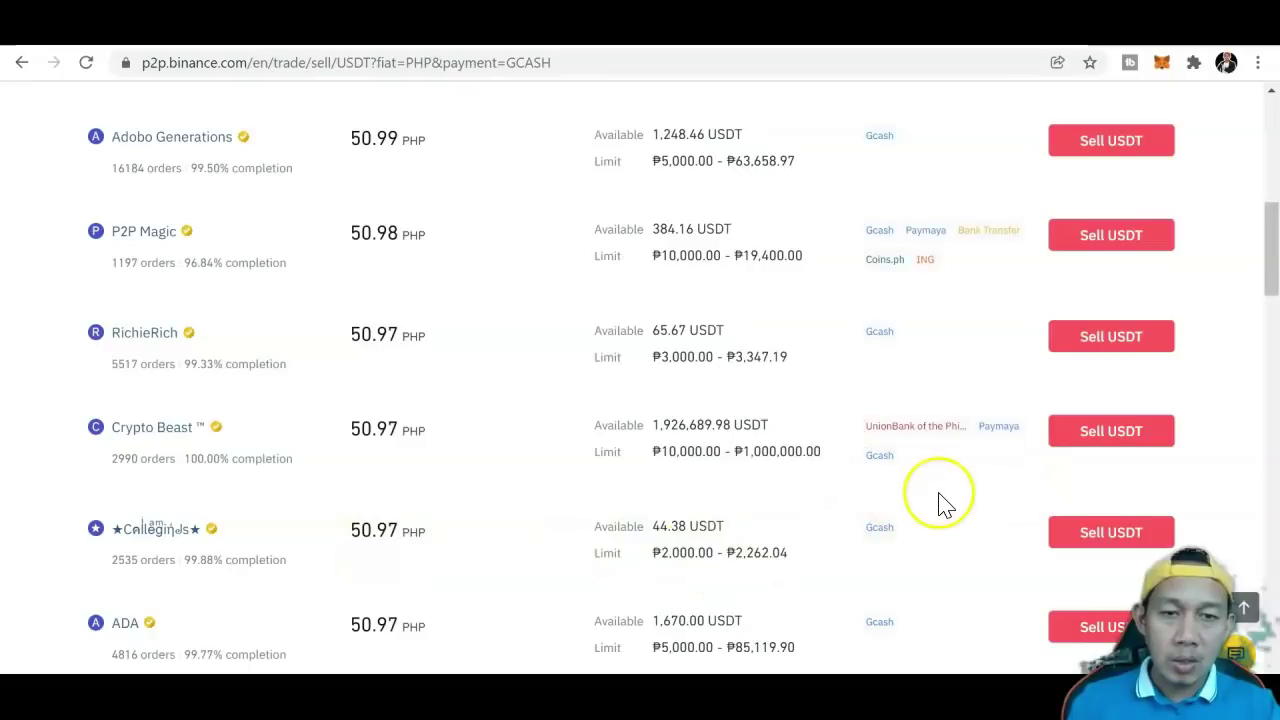
left_click_drag(1271, 251, 1274, 272)
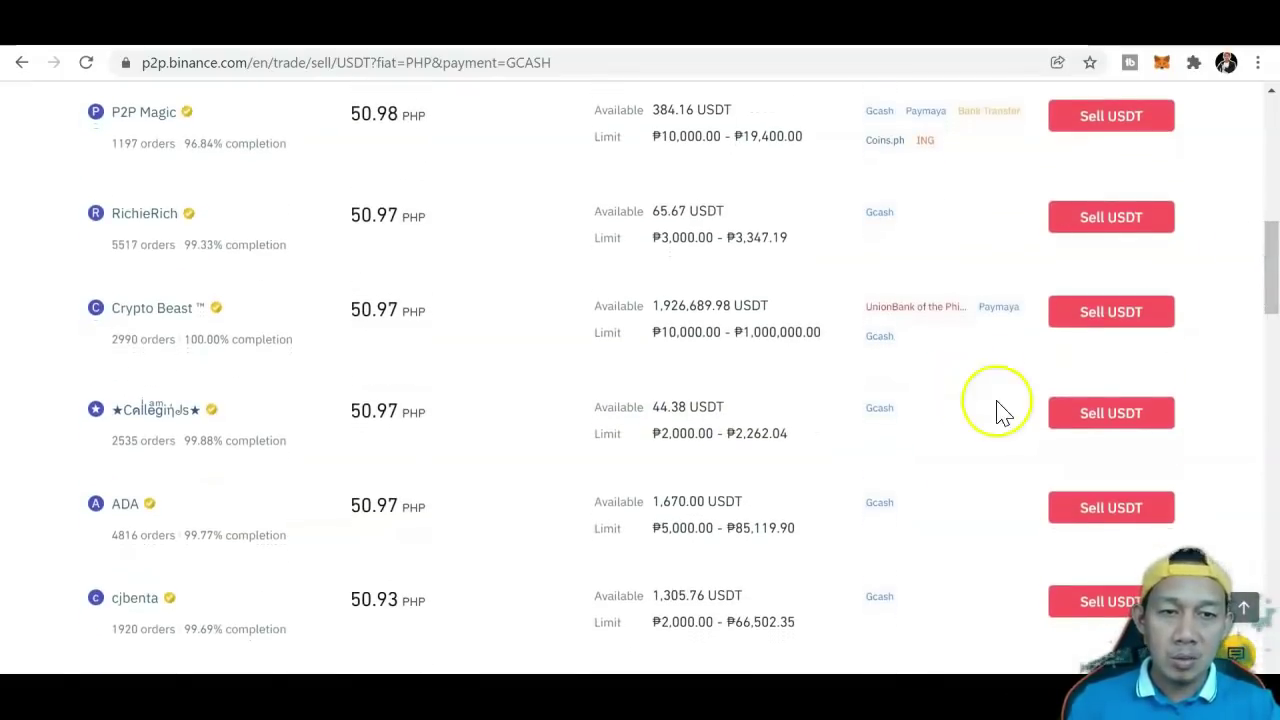
left_click(1080, 422)
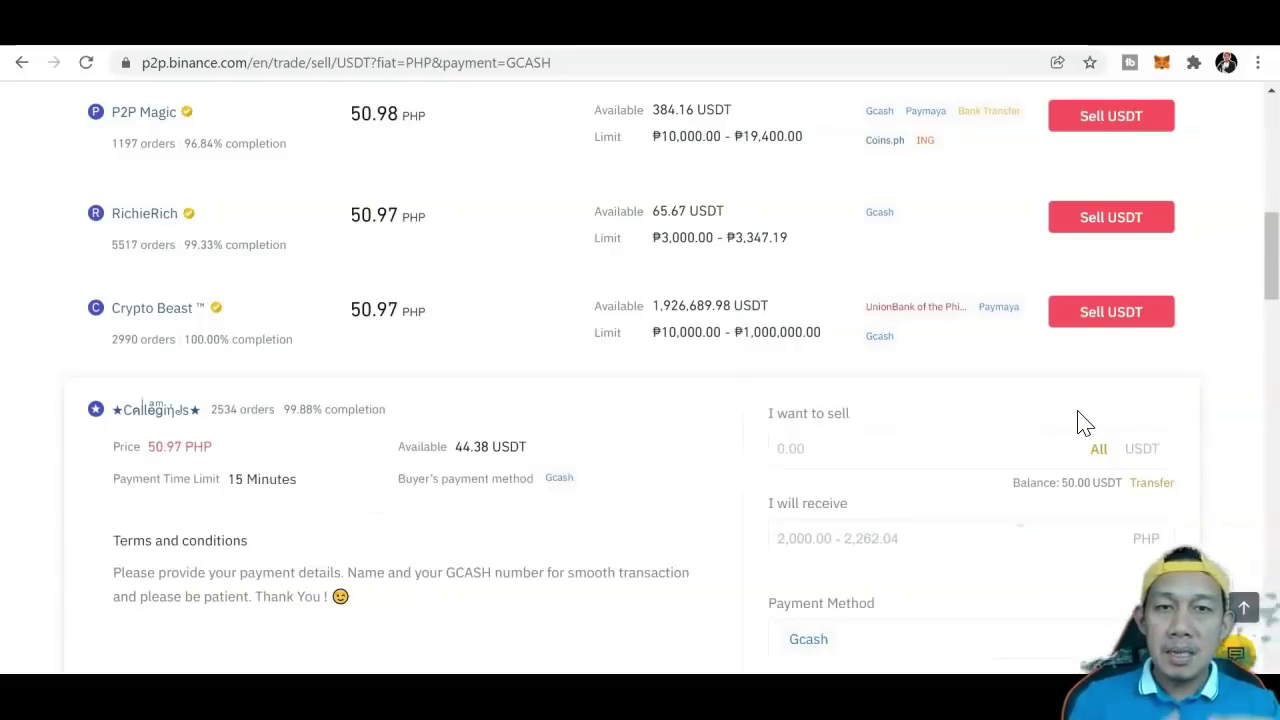
Set the amount to receive to 2000 PHP and submit the USDT sell order with Gcash payment
left_click_drag(1268, 285, 1268, 302)
left_click(891, 331)
type("2")
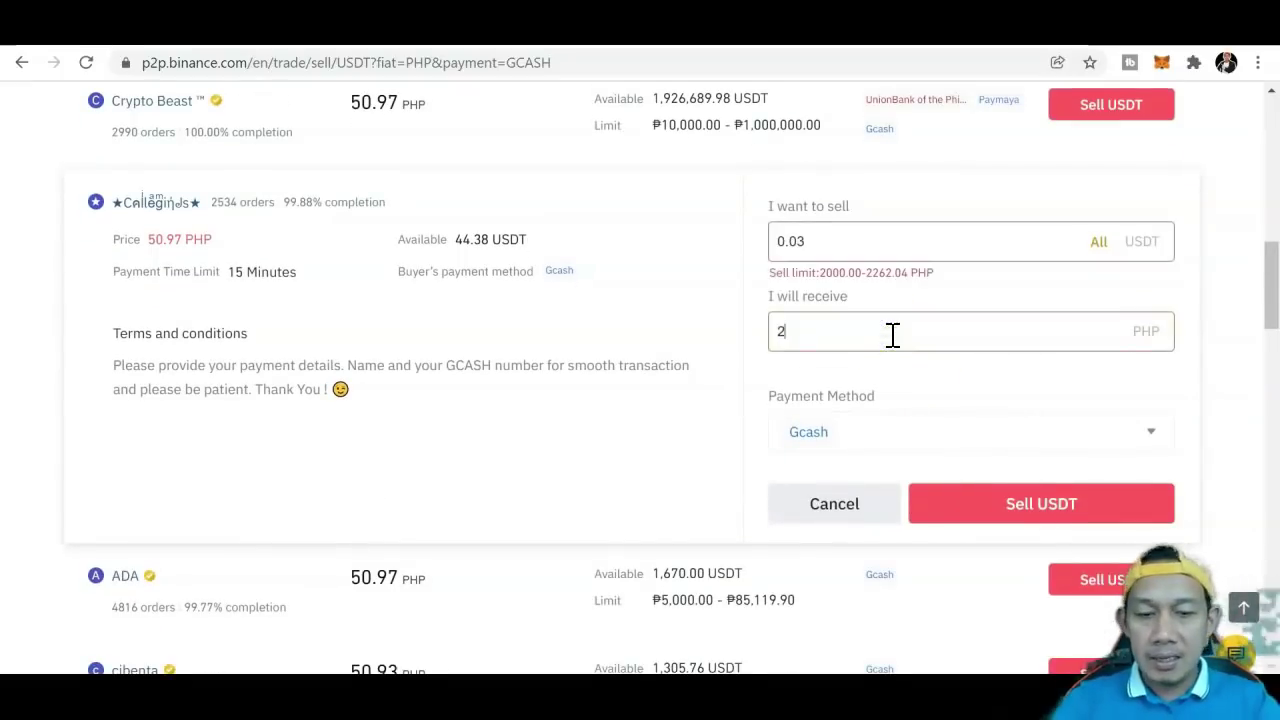
type("000")
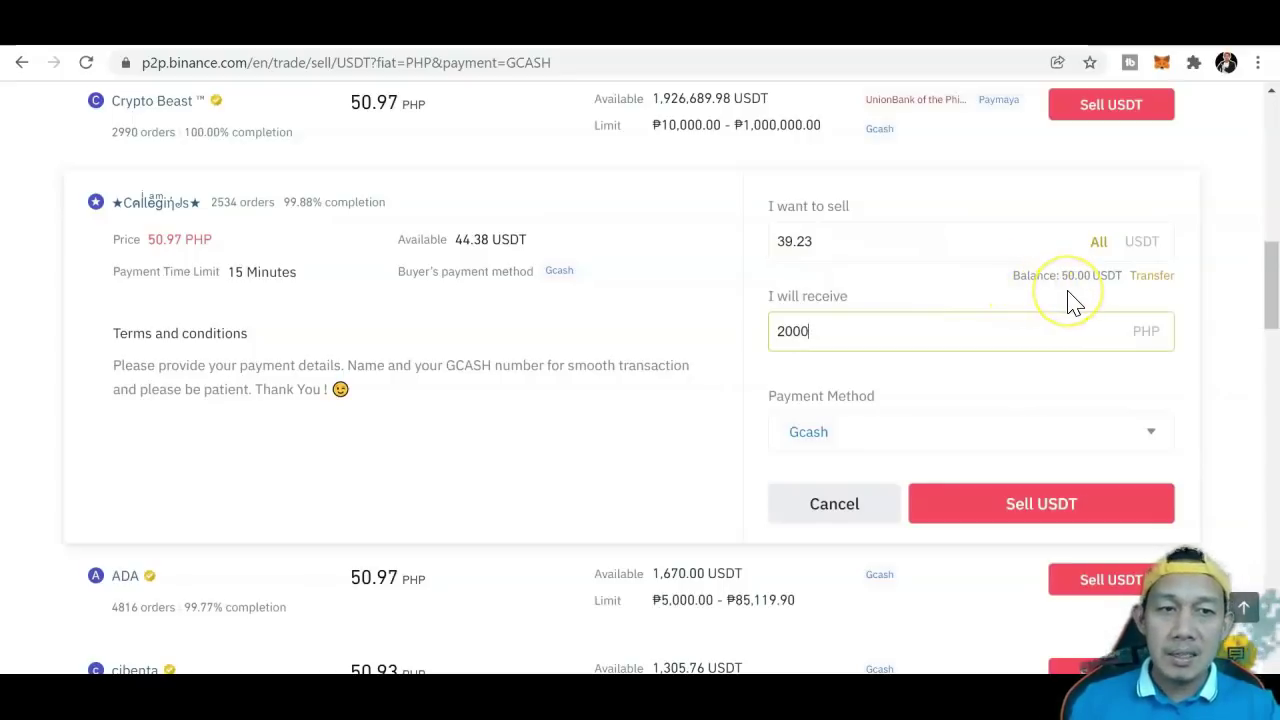
left_click(1016, 519)
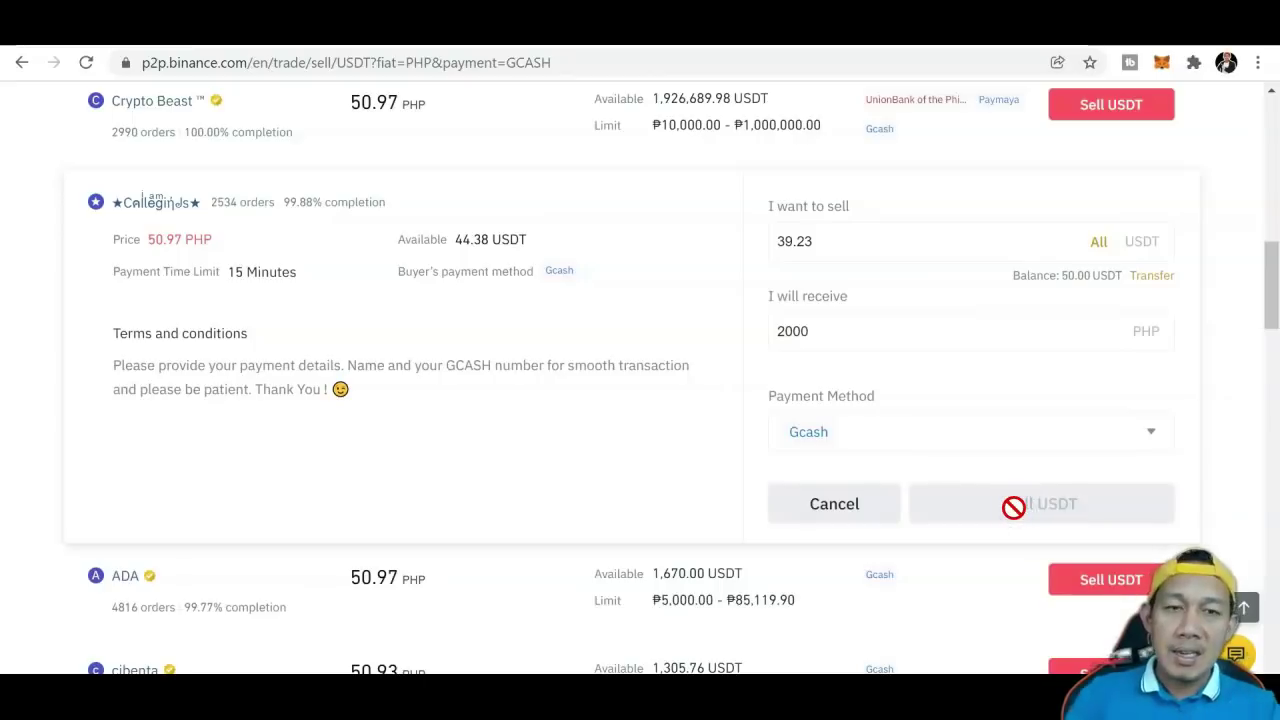